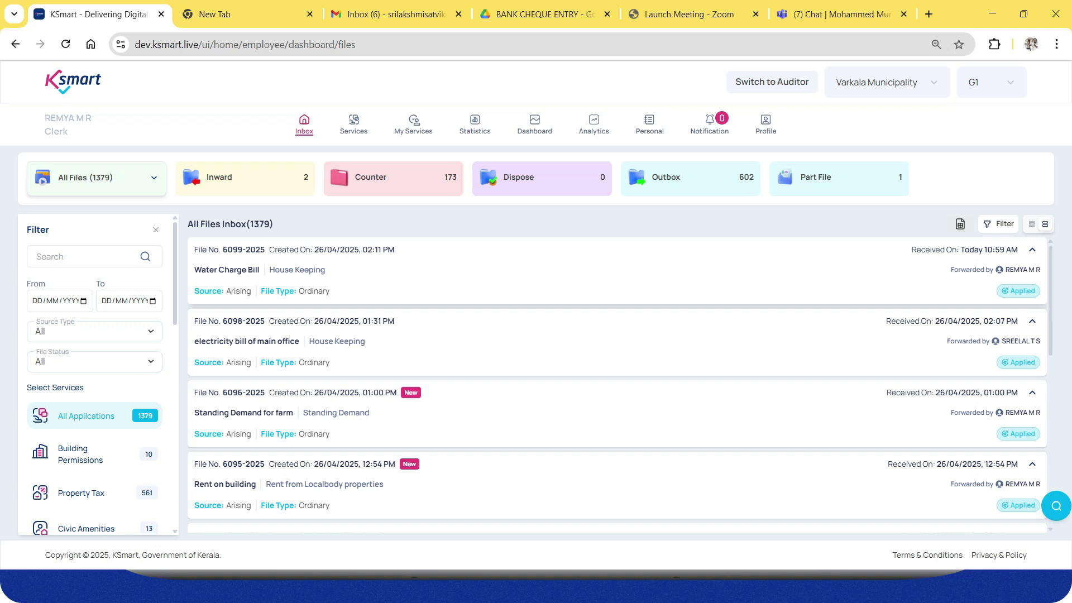
Start a new Arising File application from the File card under Services.
click(354, 123)
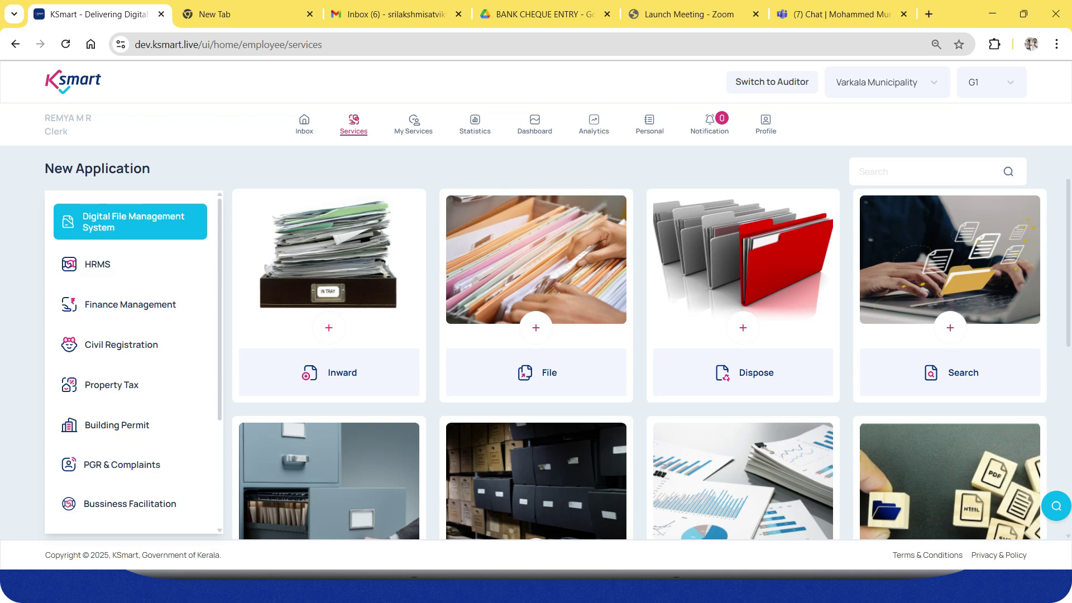
click(536, 327)
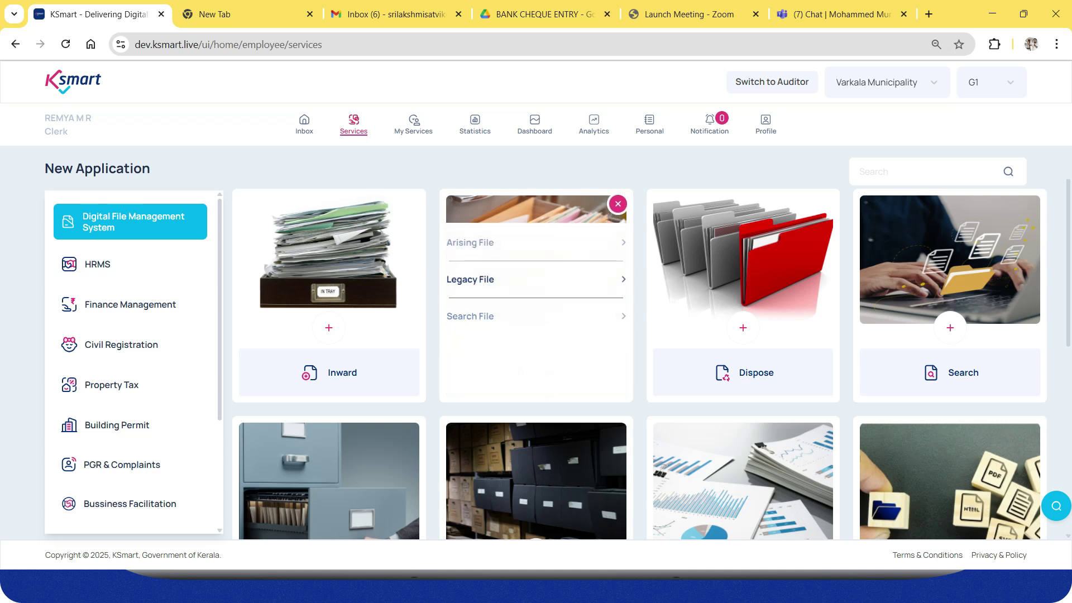
click(471, 242)
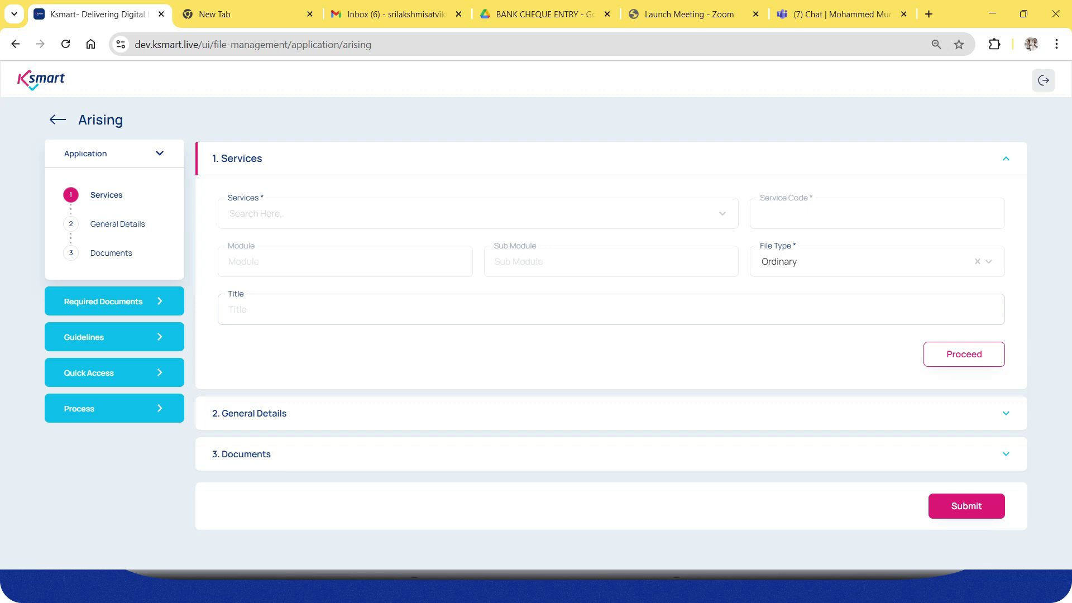
Choose the Rent on Building service and give the file the title 'Rent'.
click(478, 213)
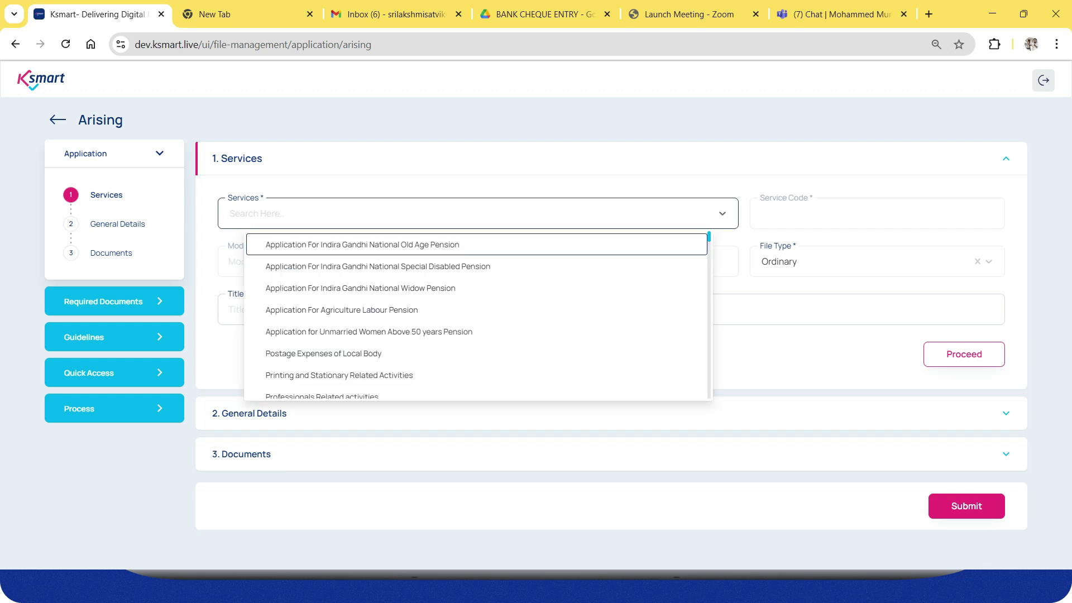
text(rent on)
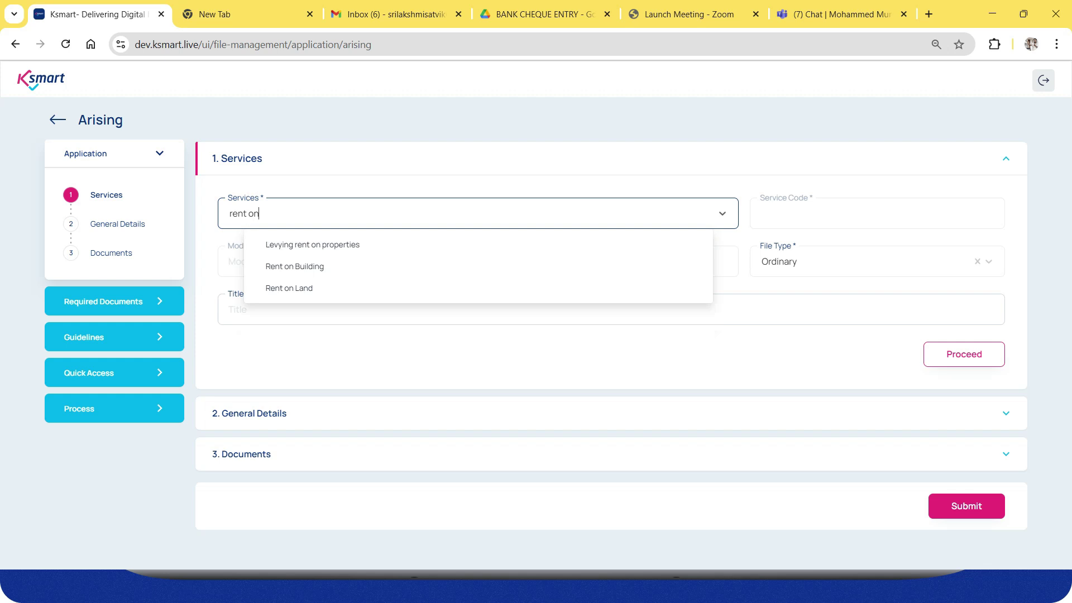
key(Down)
key(Down)
key(Return)
key(Tab)
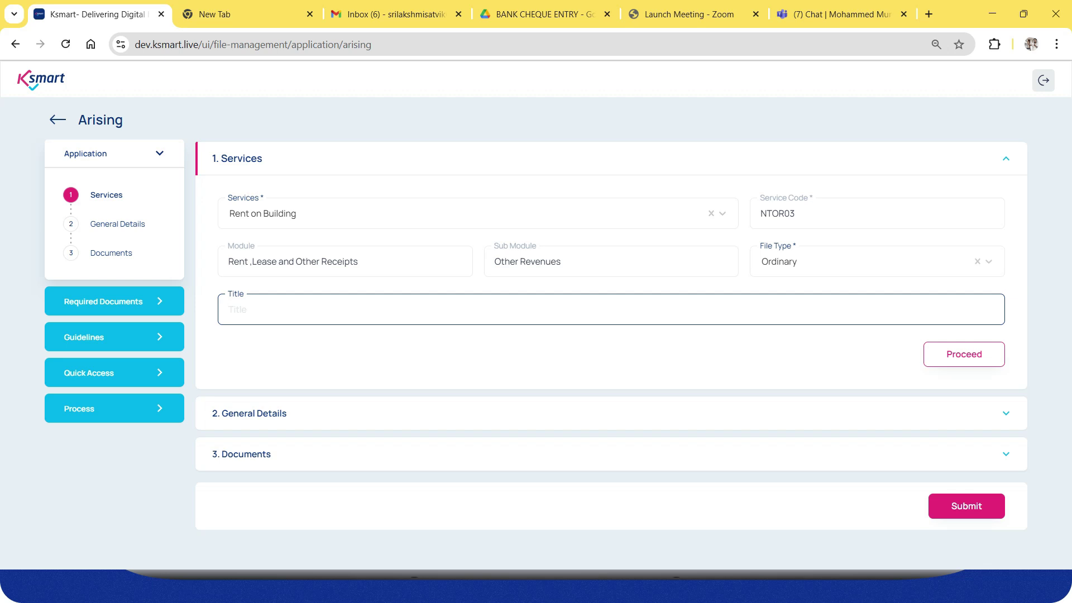
text(Rent)
key(Return)
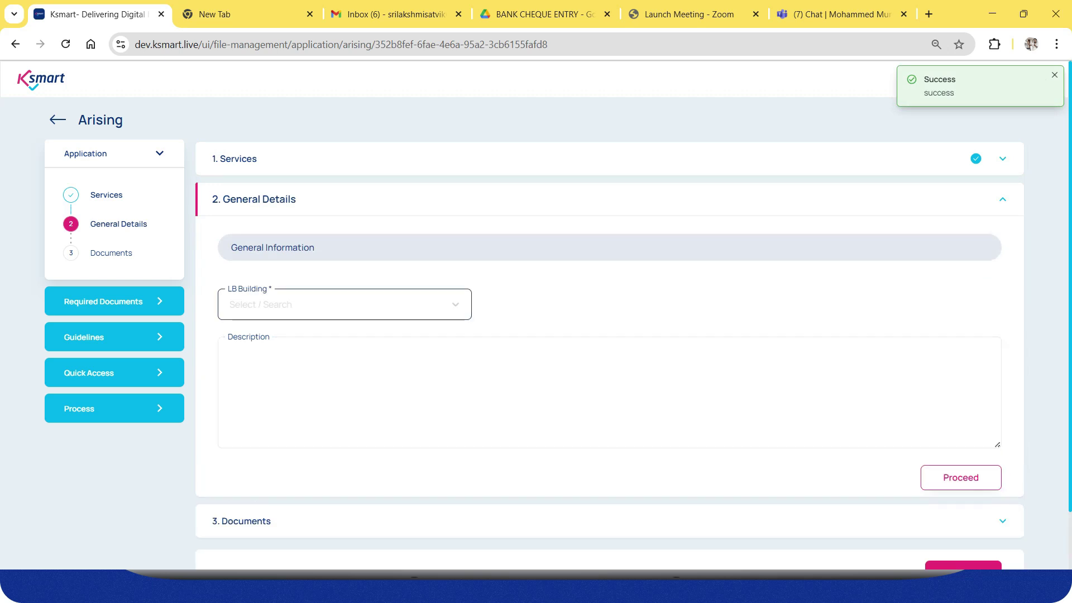
Select Market as the LB Building and save the general details.
click(344, 304)
key(Return)
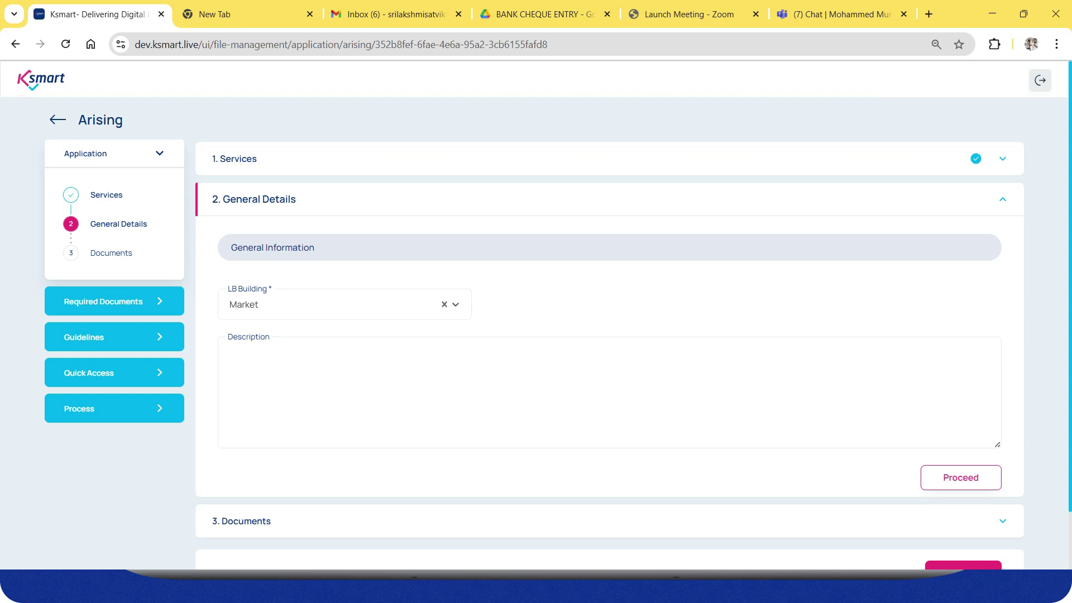
click(960, 478)
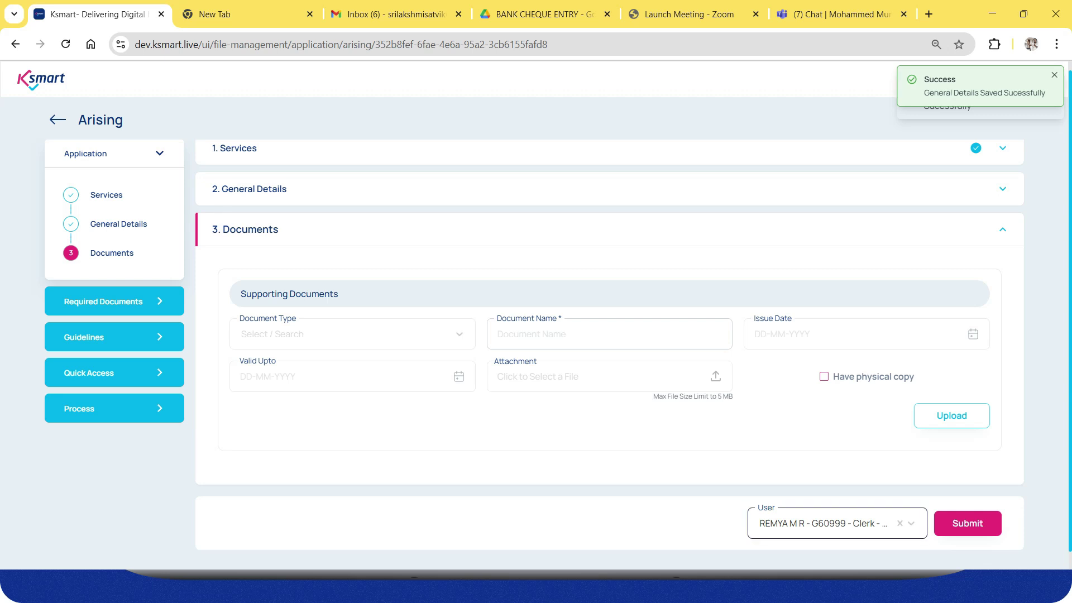
Submit the Rent on Building application and confirm to create file 6158-2025.
click(968, 524)
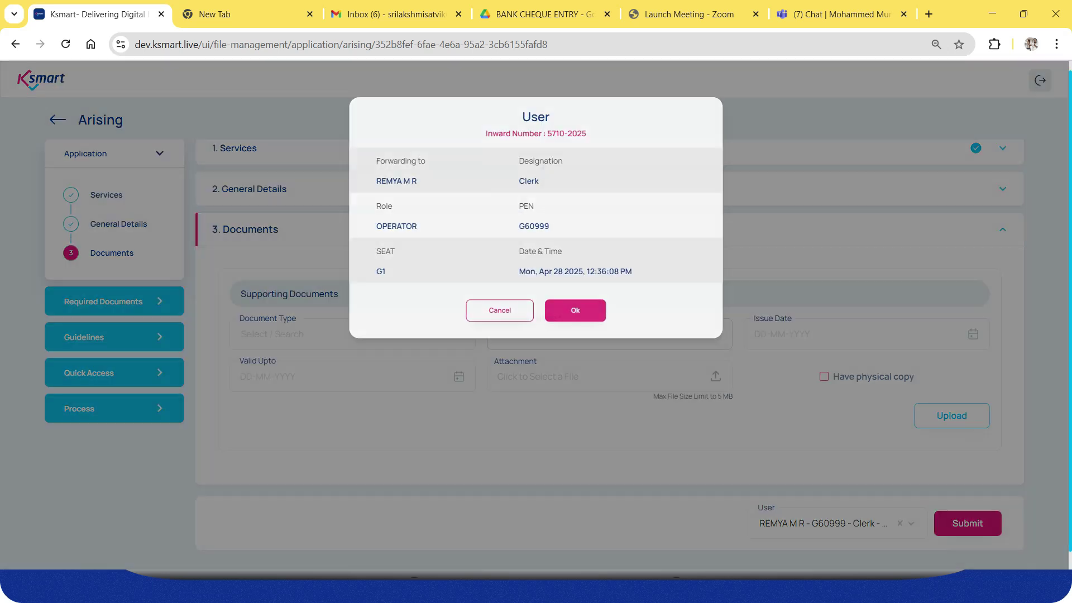
click(576, 311)
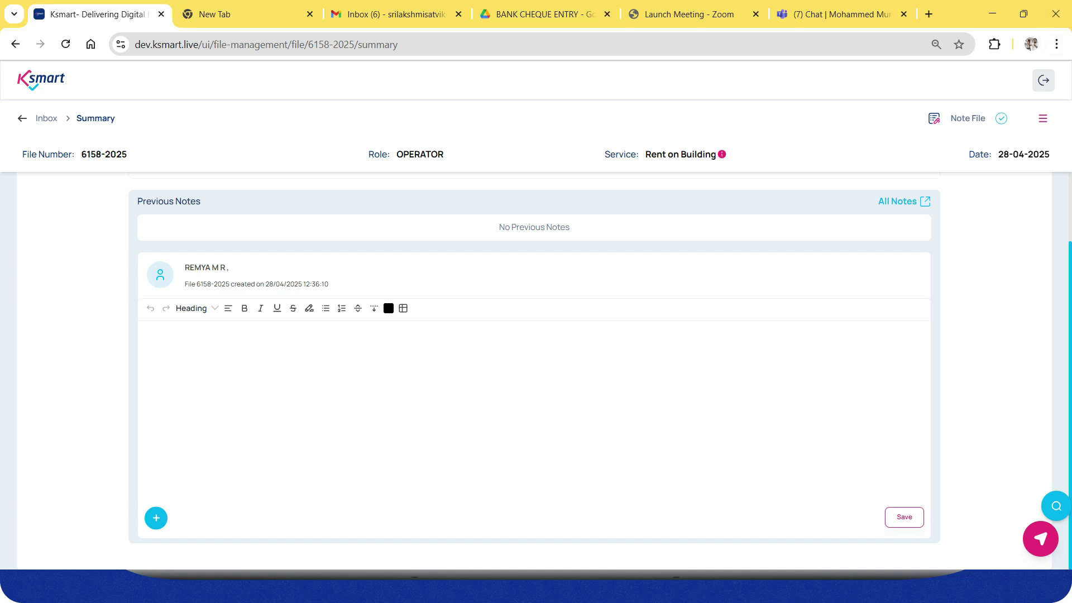
Add and save a beneficiary on file 6158-2025 using a suggested mobile number.
click(1043, 118)
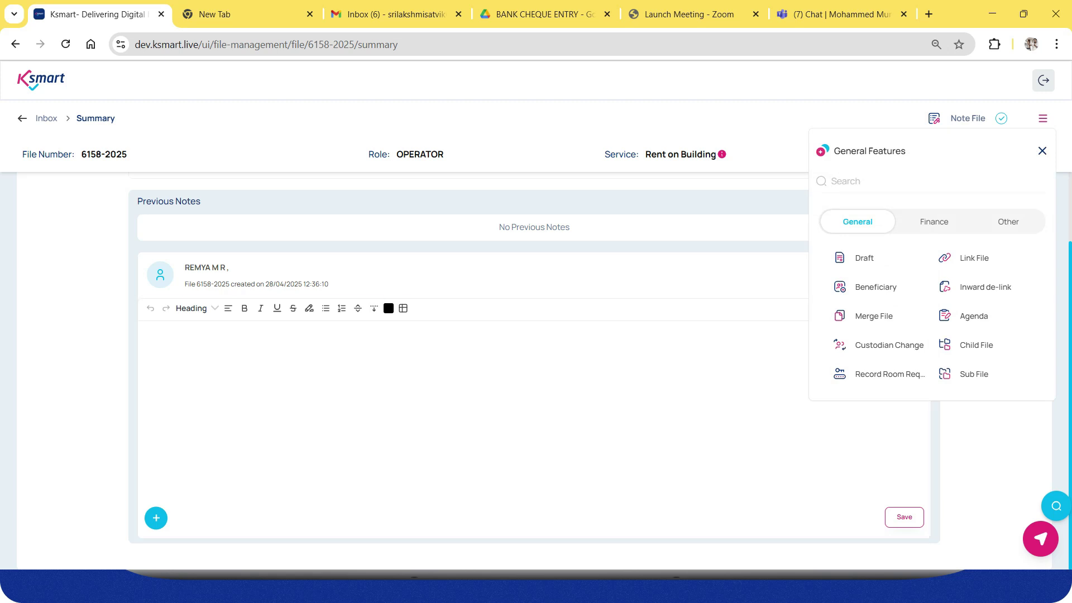
click(876, 287)
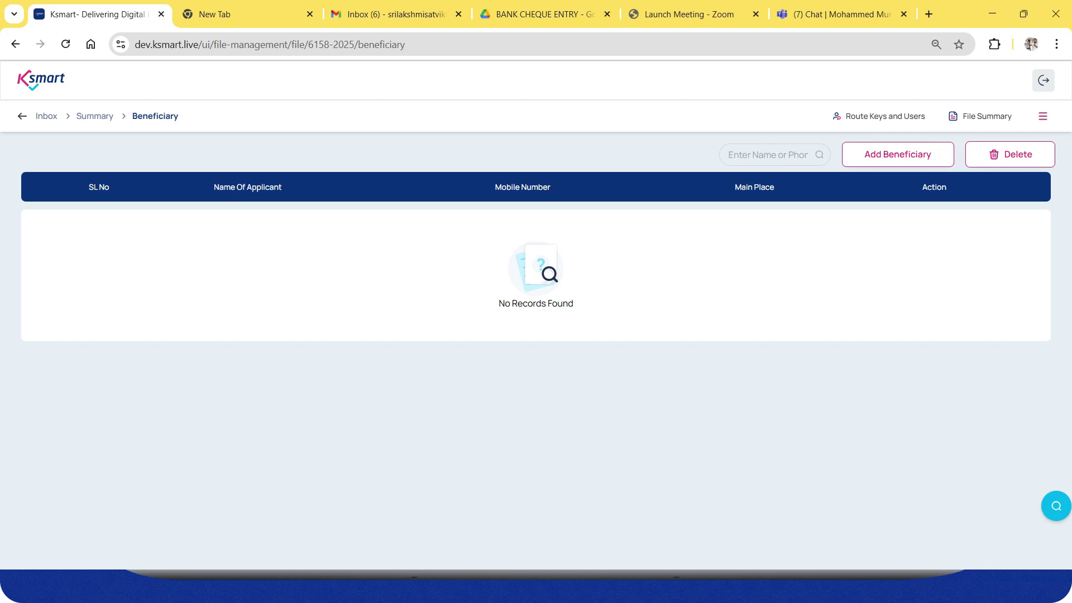
click(898, 154)
click(185, 246)
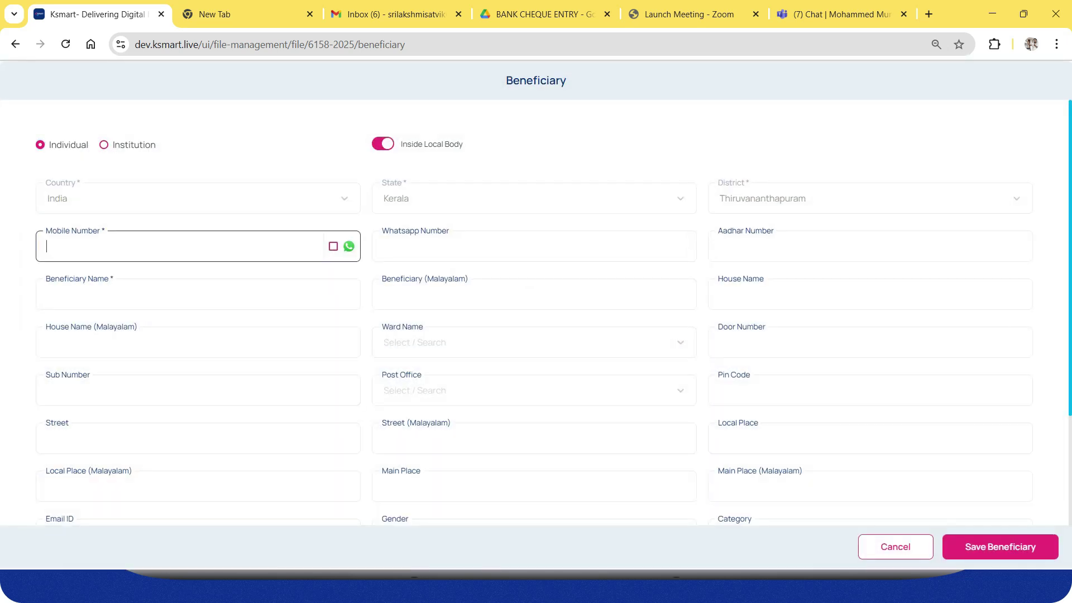
click(162, 289)
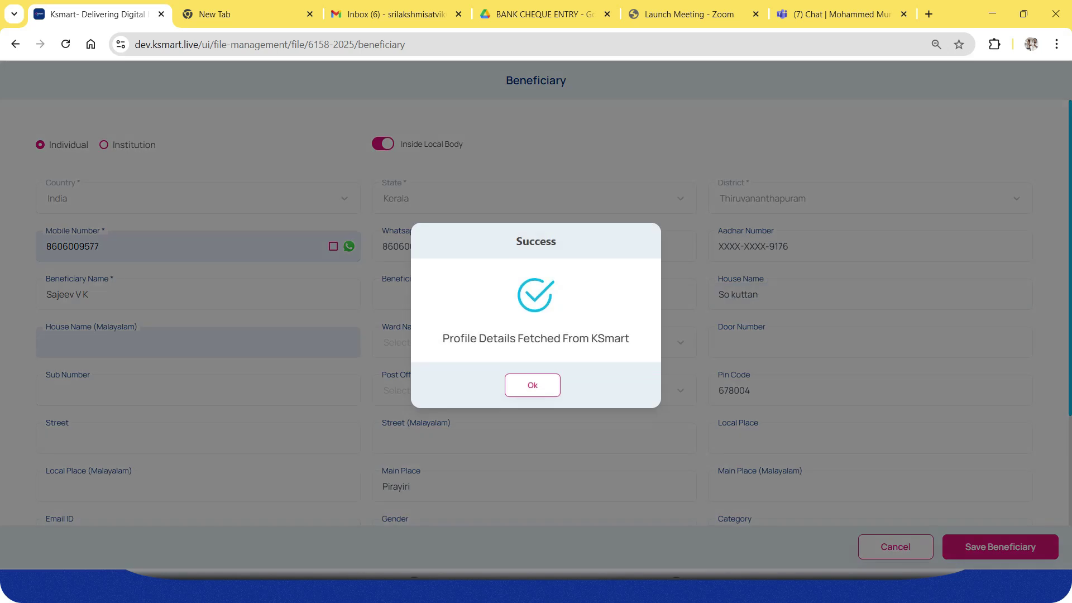
click(533, 386)
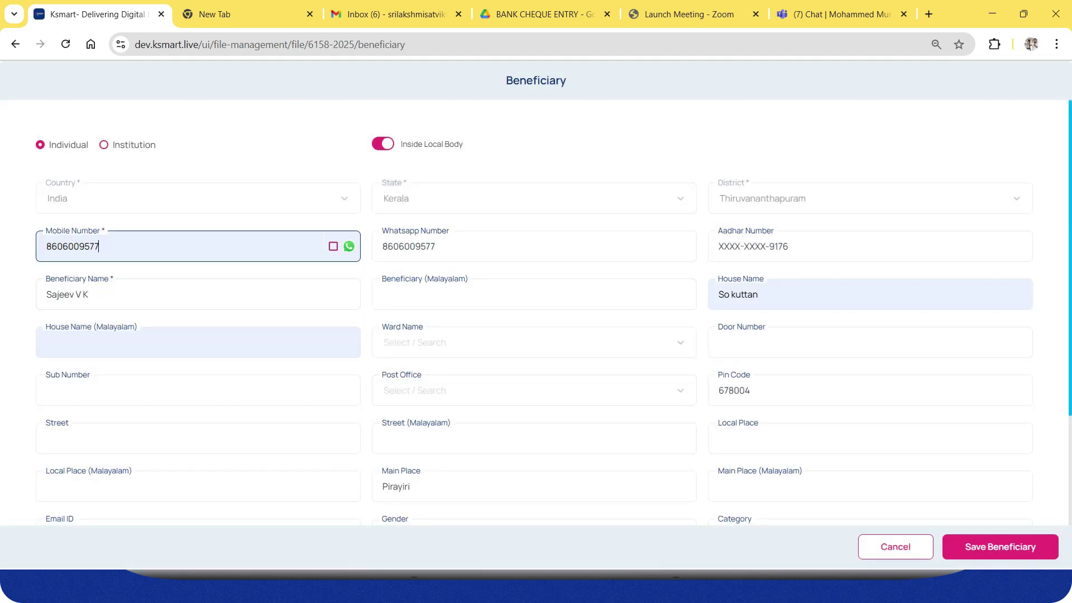
click(1000, 547)
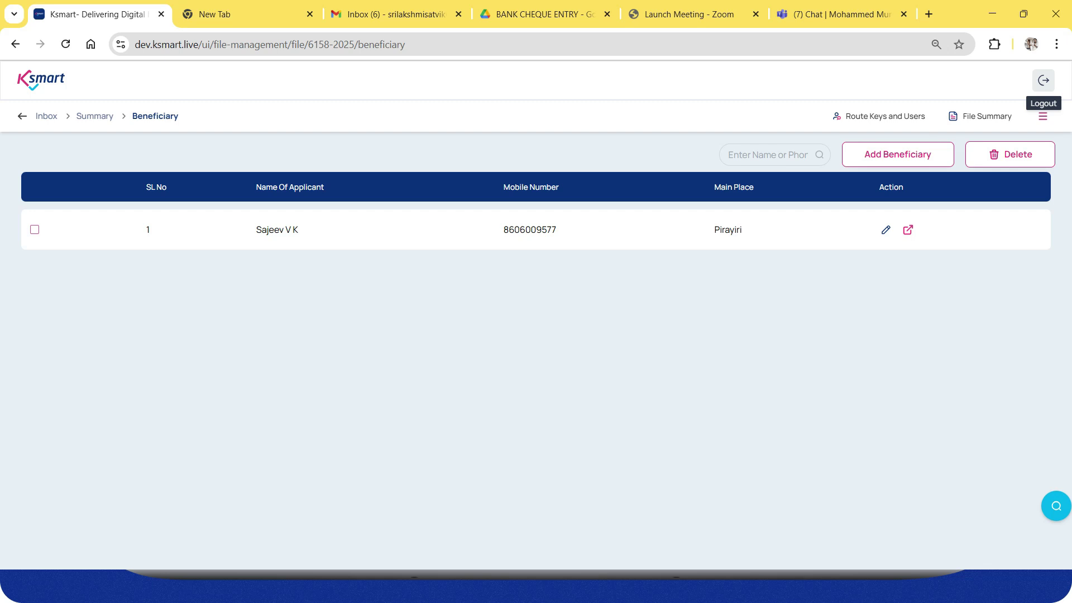
Add a second beneficiary by entering their mobile number and save it.
click(898, 155)
click(168, 246)
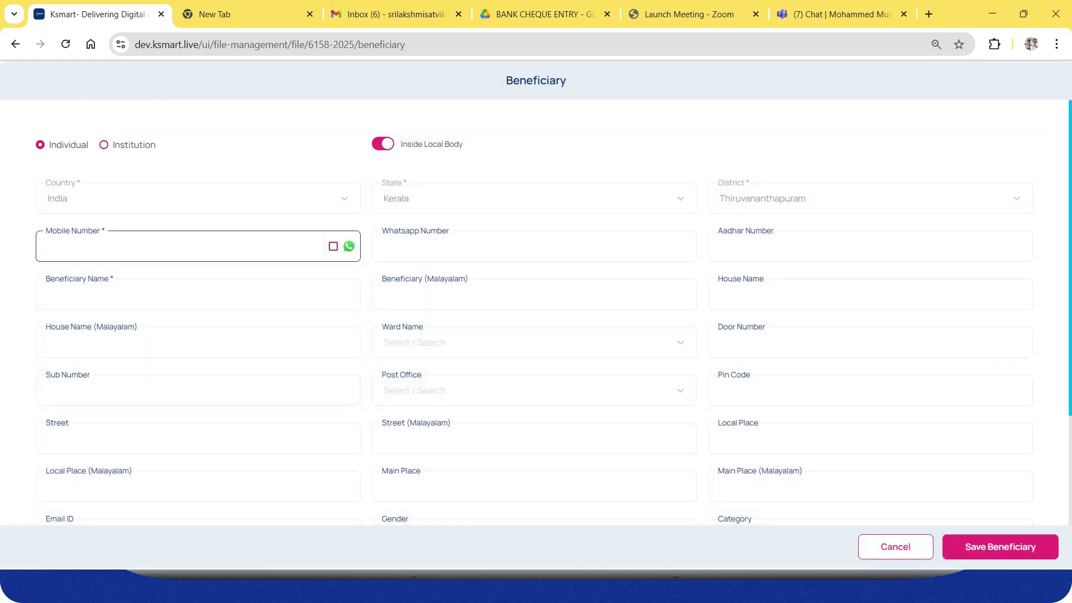
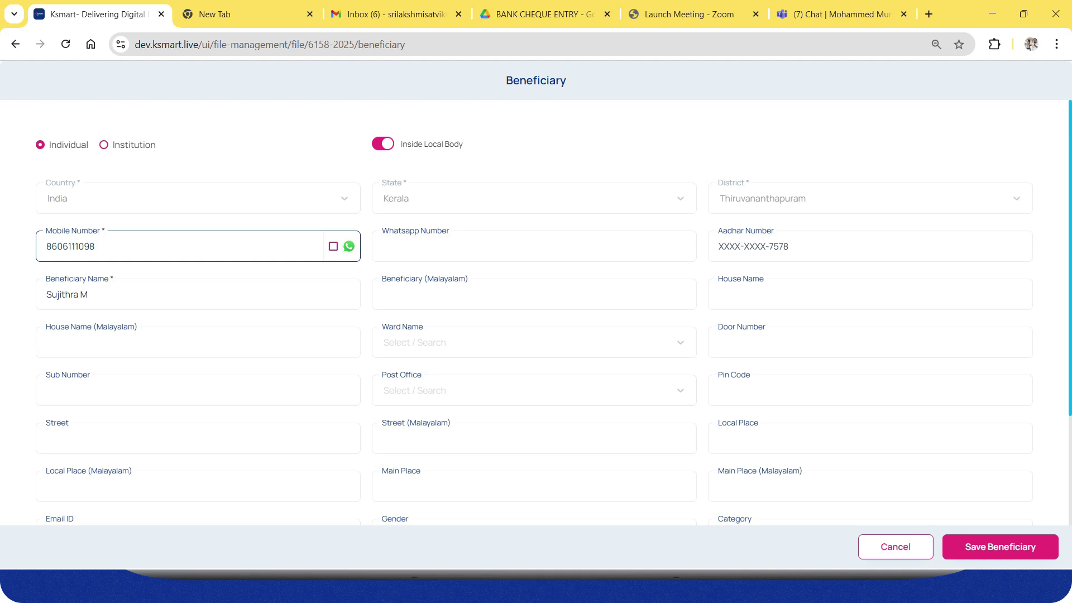
click(1000, 548)
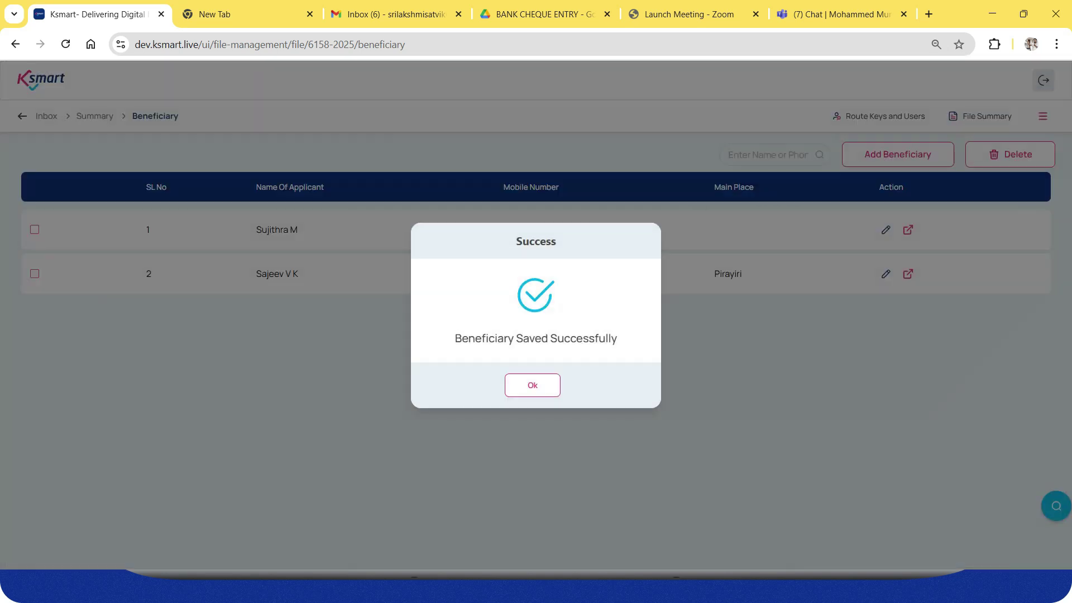
click(533, 386)
Add a third beneficiary by entering their mobile number and save it.
click(898, 154)
click(178, 247)
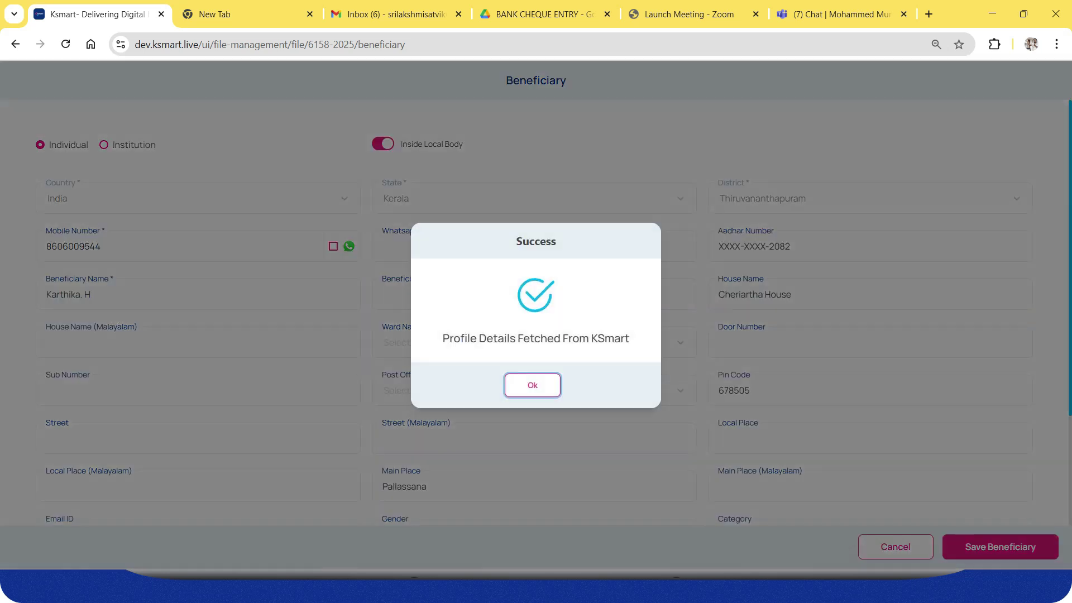
click(533, 385)
click(1000, 547)
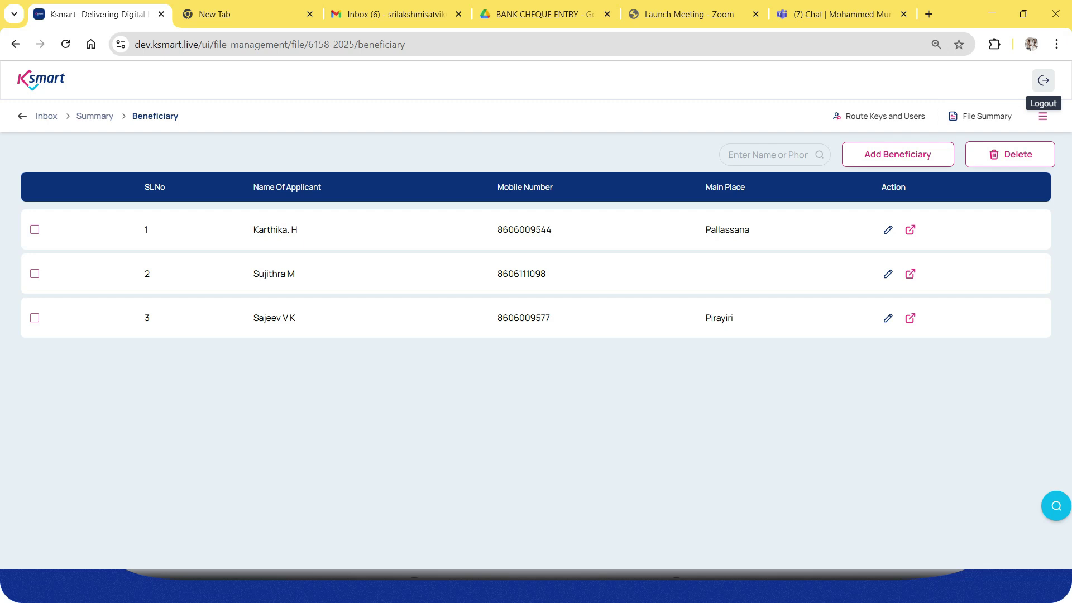
Go to the Finance features of file 6158-2025 to reach Demand Generation.
click(1042, 116)
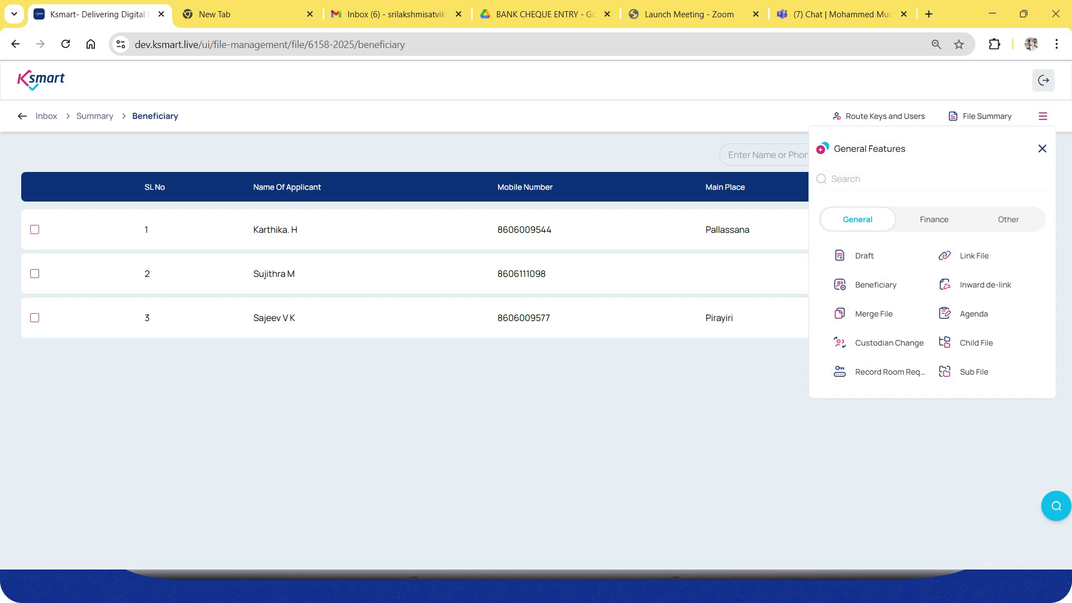
click(934, 219)
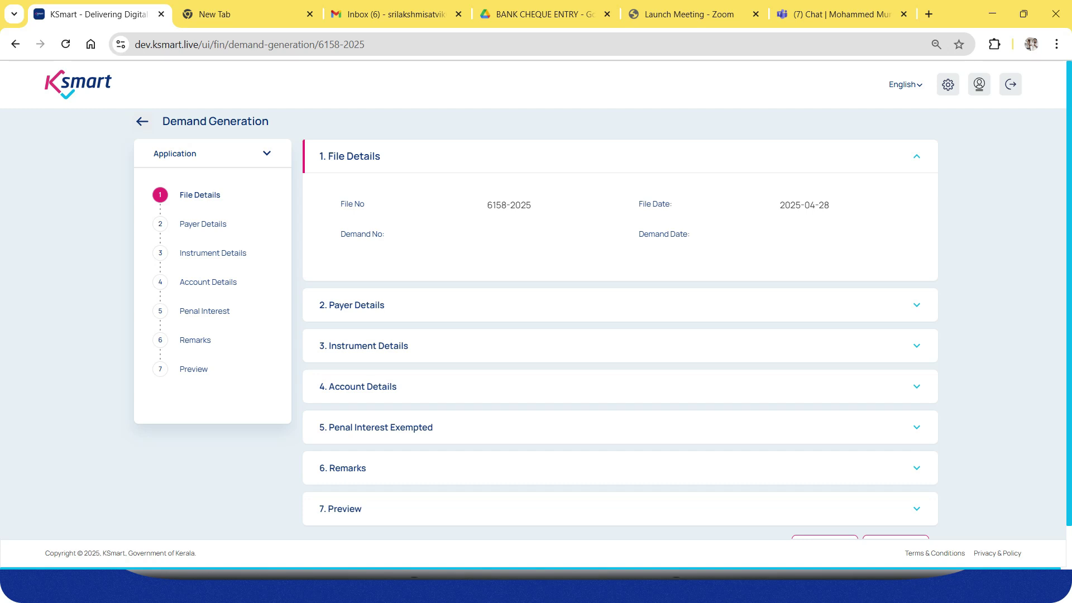
Select payers for the demand, ticking three in total from the payer list.
click(917, 306)
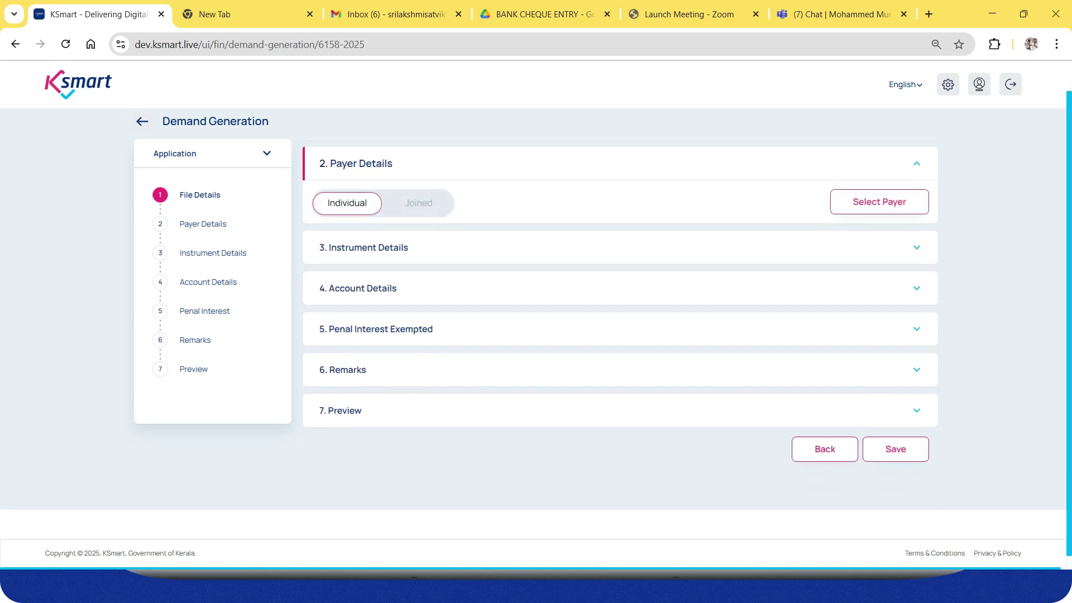
click(879, 201)
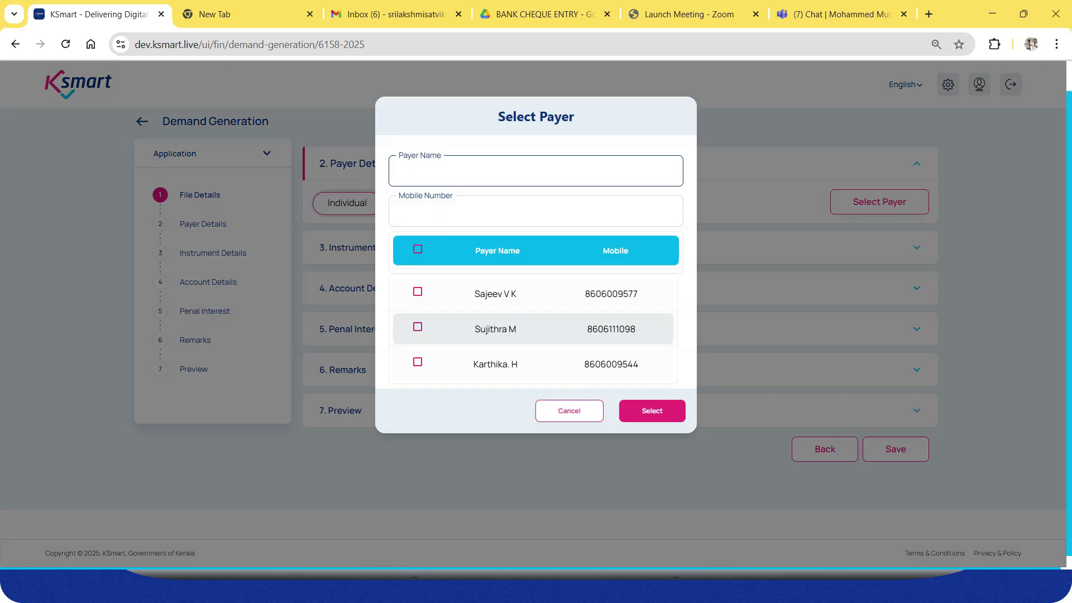
click(418, 291)
click(652, 411)
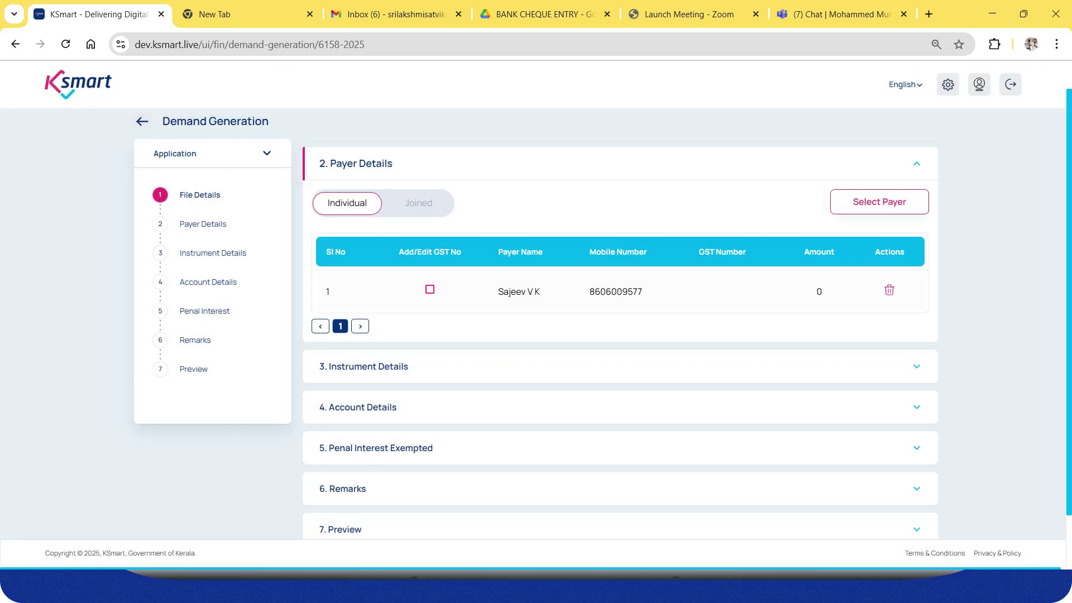
click(880, 201)
click(417, 328)
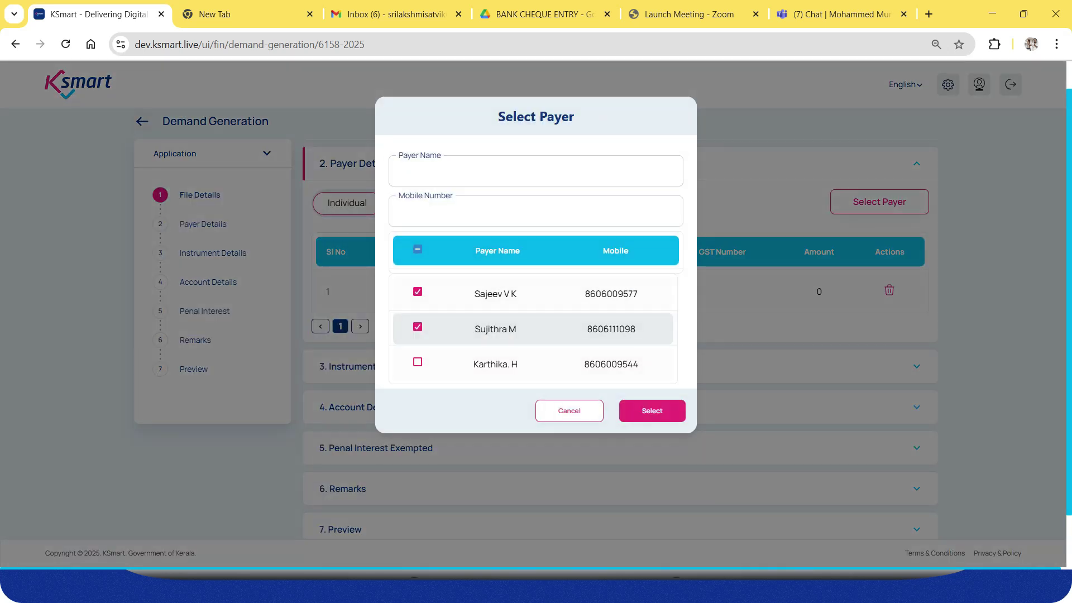
click(417, 362)
click(652, 412)
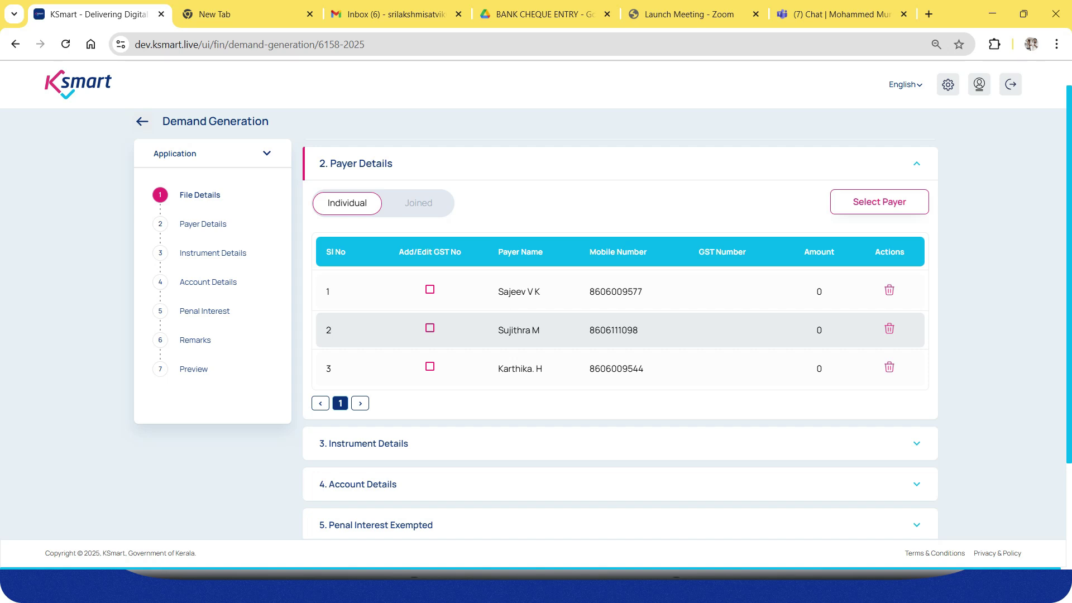
Try Joined payer mode, then leave the payers set to Individual.
click(419, 203)
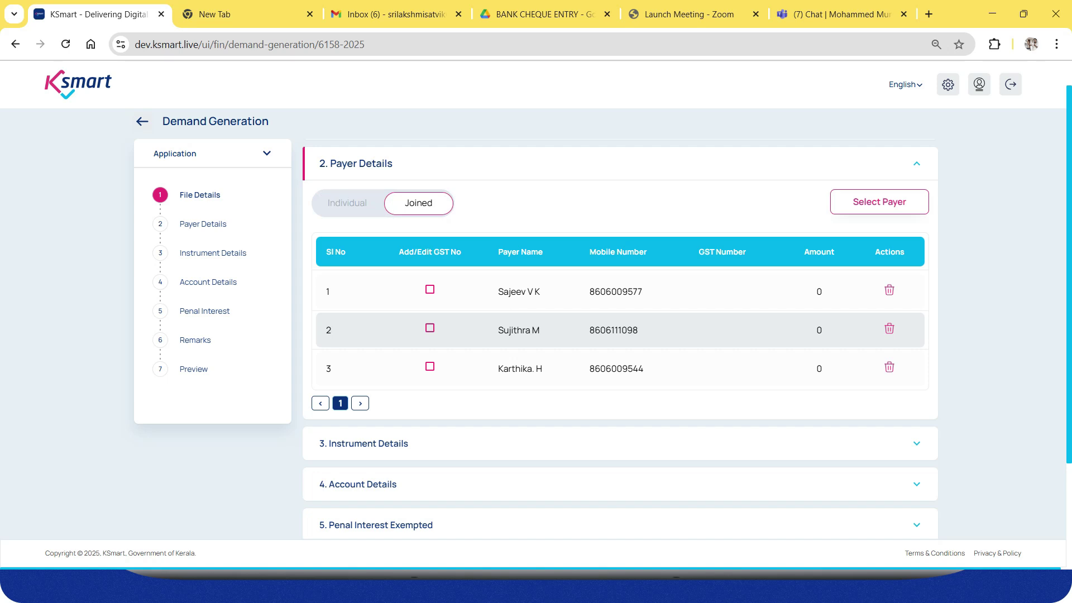
click(347, 203)
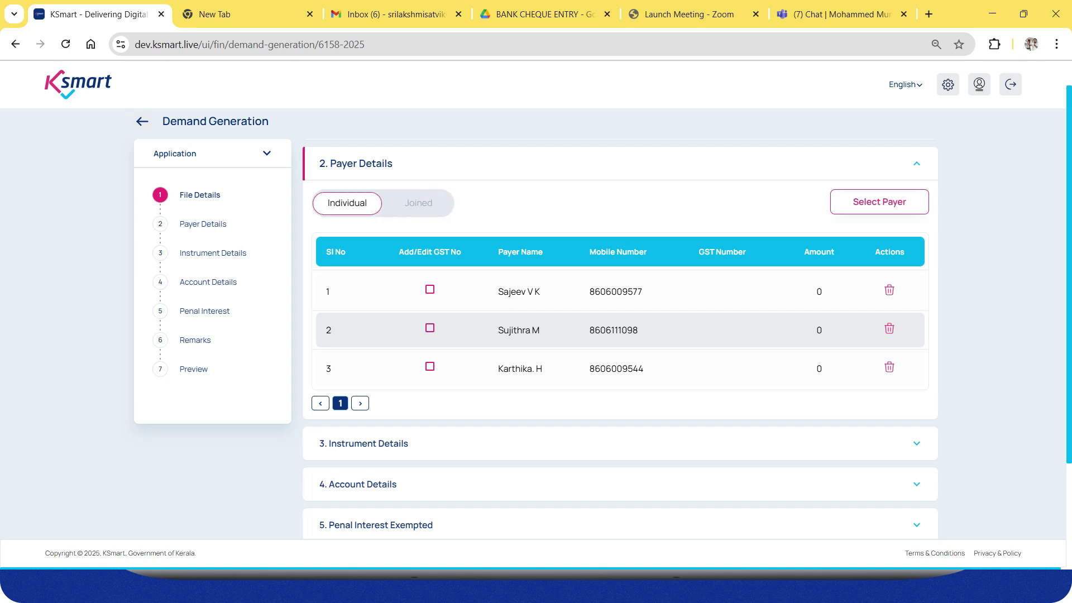
click(418, 203)
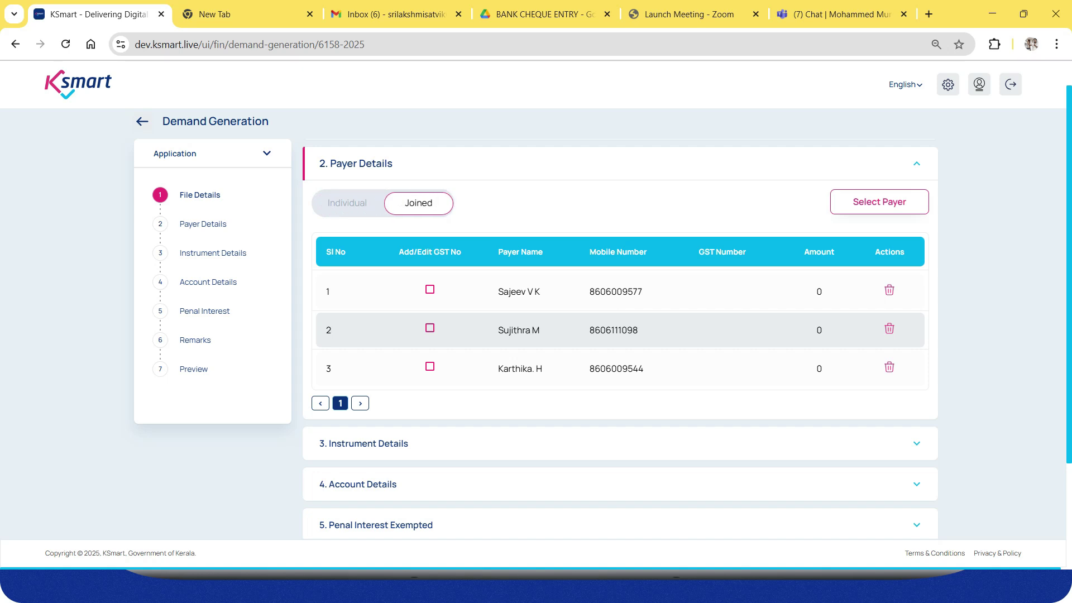
click(347, 203)
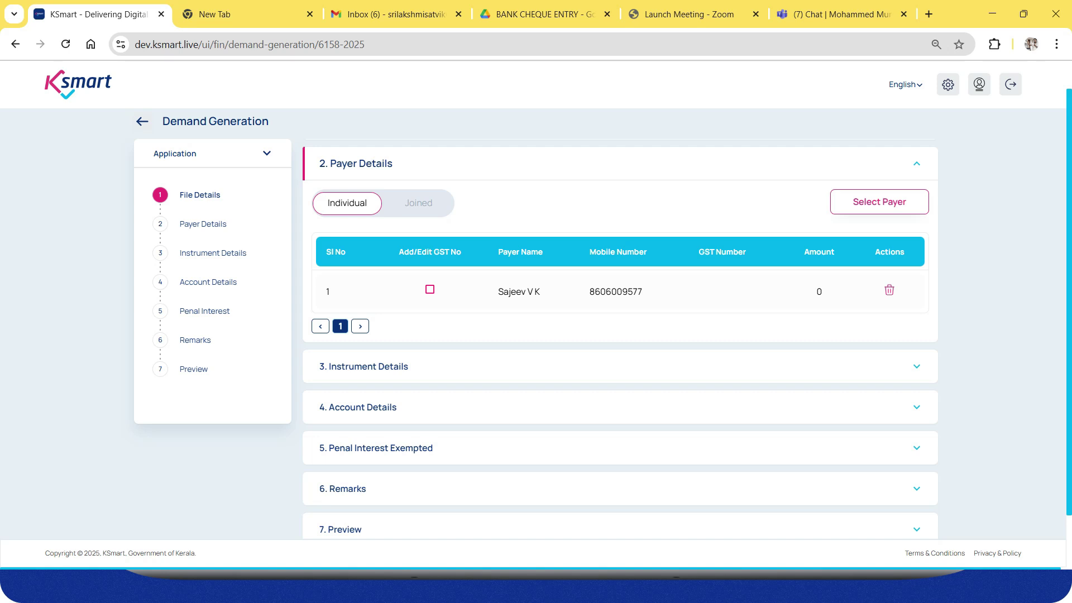
scroll(620, 335, down, 2)
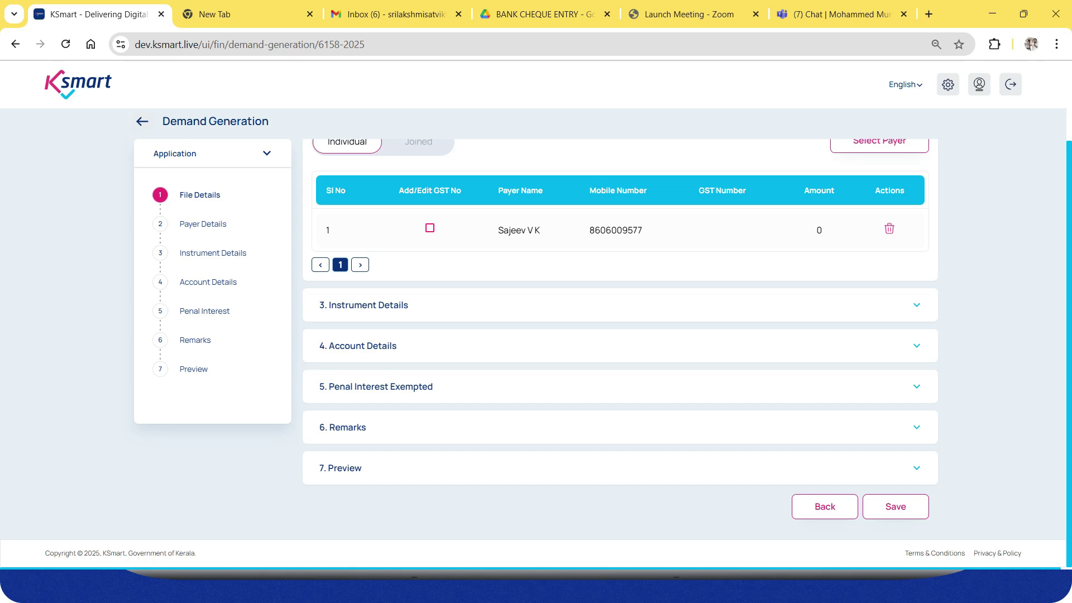
Set the instrument type to Demand Draft.
click(402, 305)
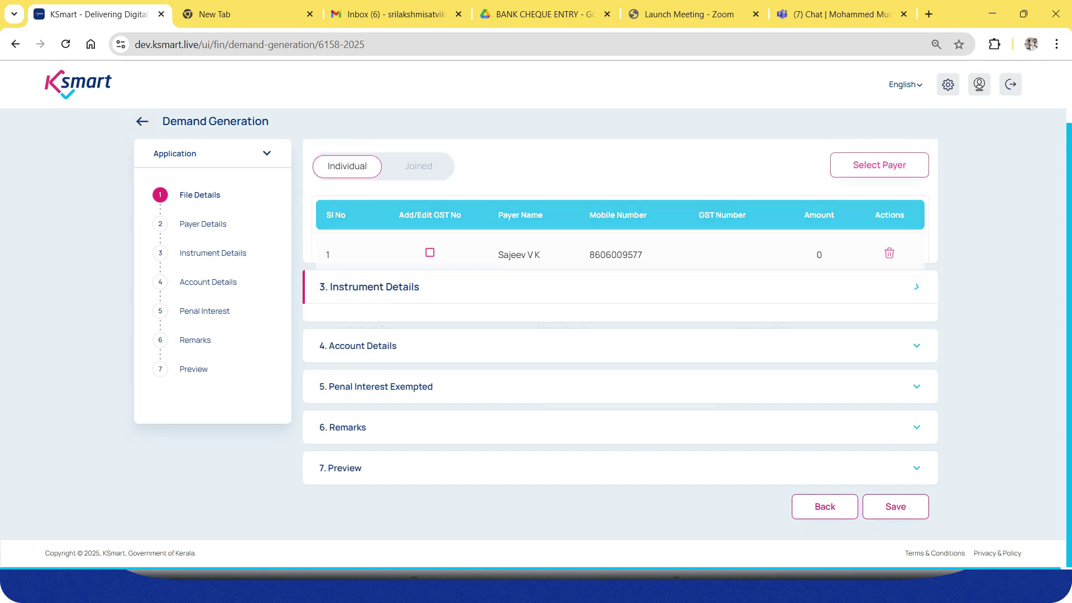
click(413, 201)
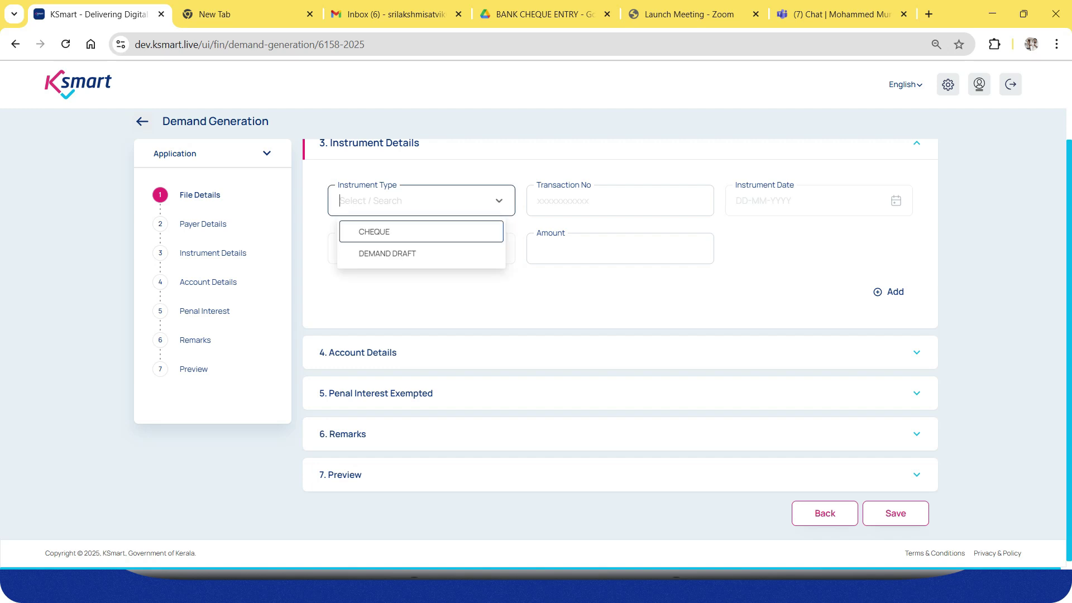
key(Down)
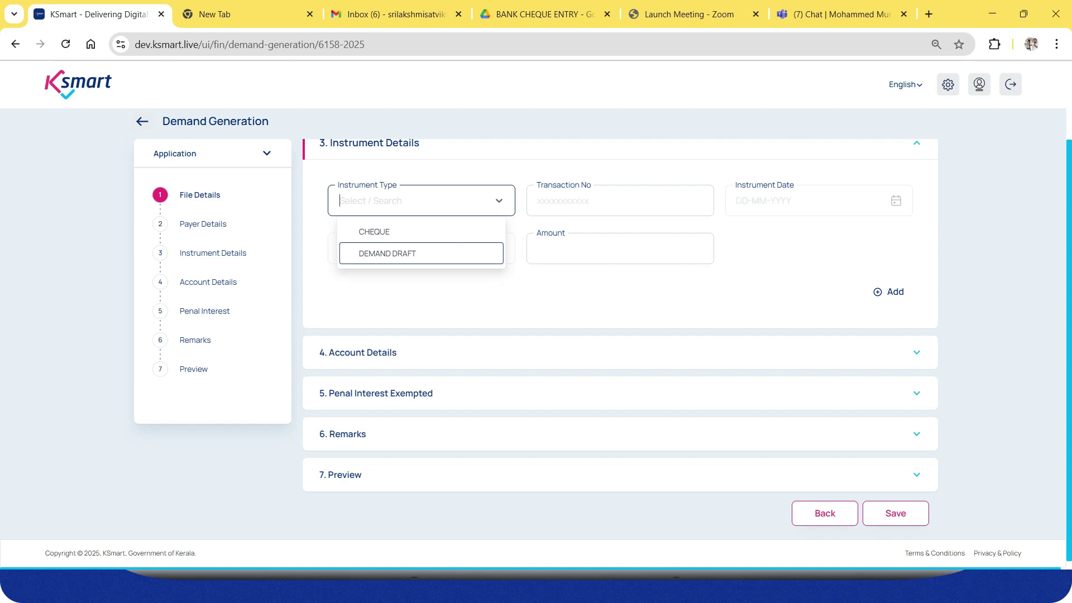
Choose head 1301009 Rent from Auditorium and Halls, year 2025-2026, period Full Year.
click(402, 353)
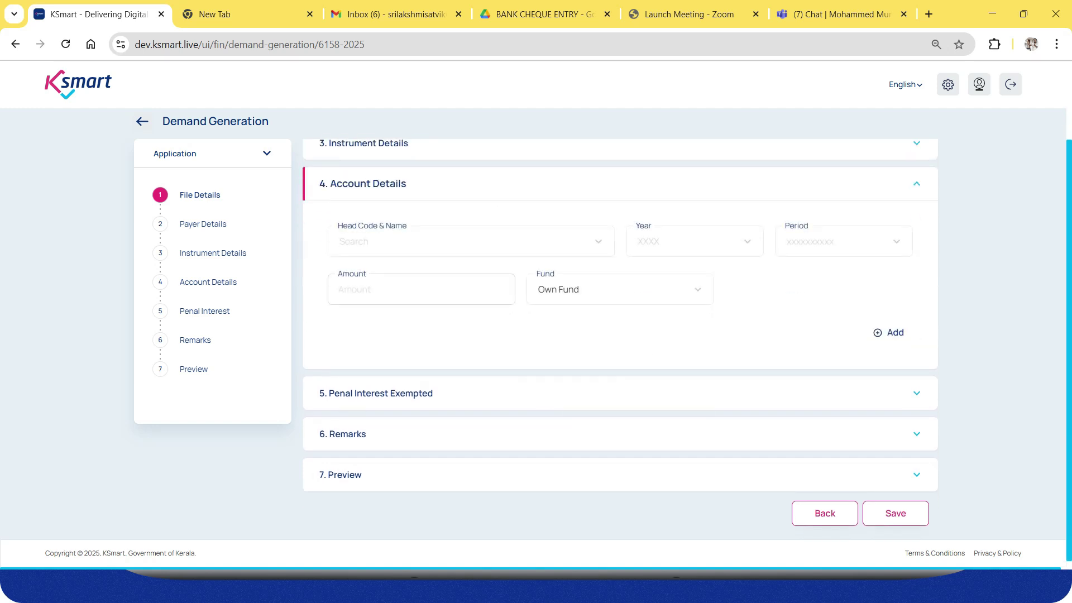
click(470, 242)
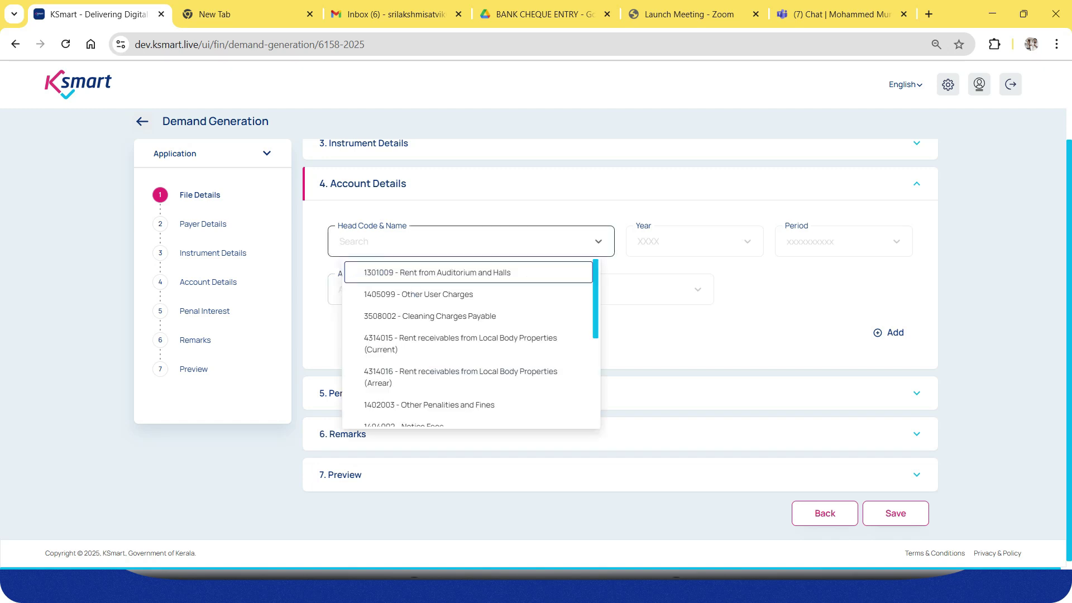
key(Return)
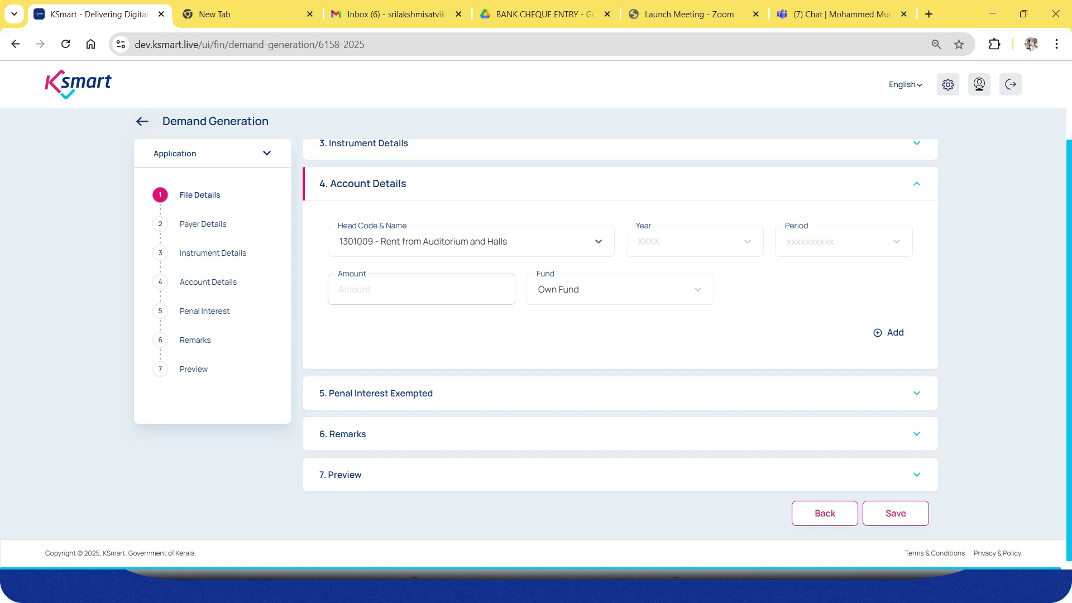
click(695, 242)
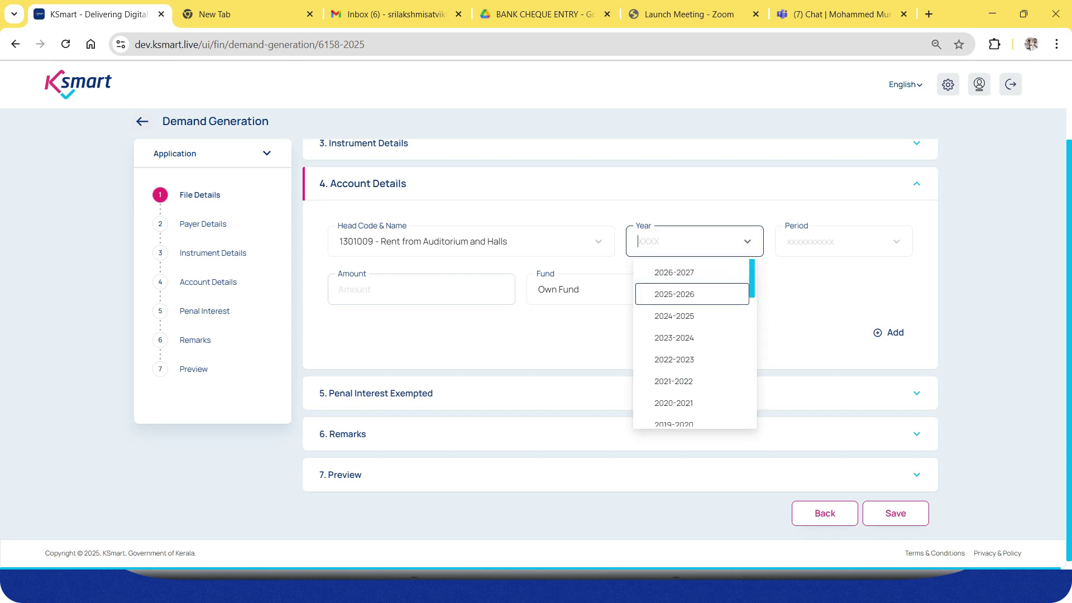
click(692, 294)
click(843, 242)
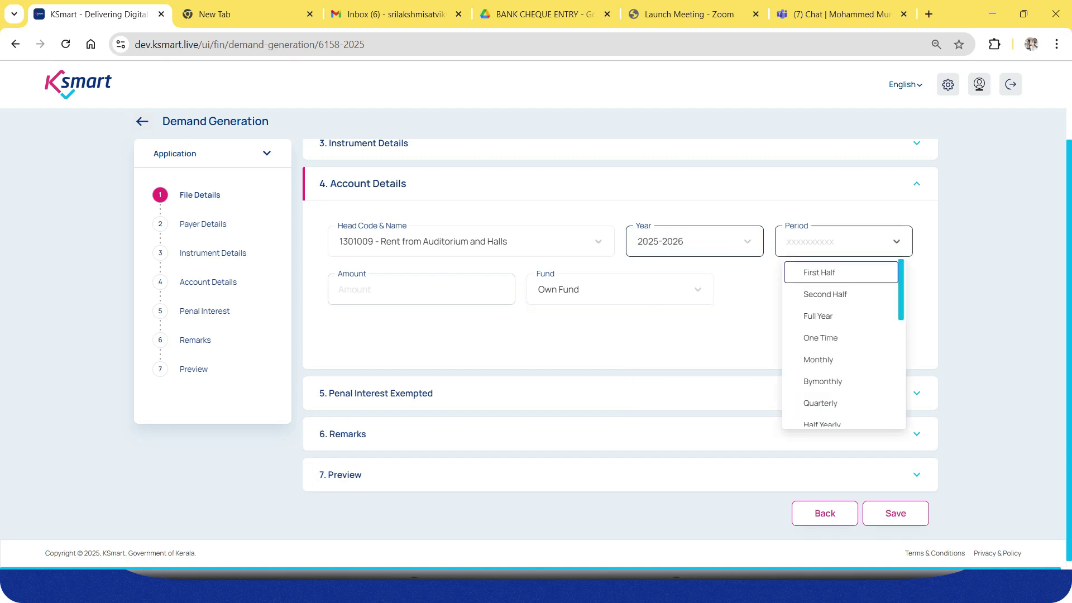
key(Down)
key(Down)
key(Return)
Enter amount 1000 and add the account line to the demand.
click(421, 289)
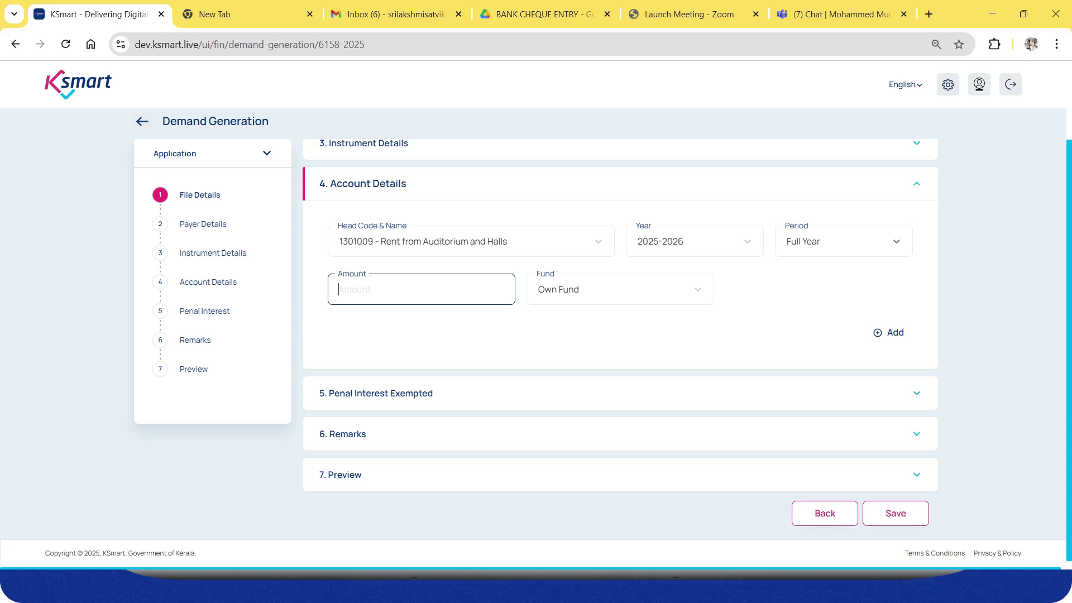
text(1000)
click(889, 333)
scroll(620, 336, down, 1)
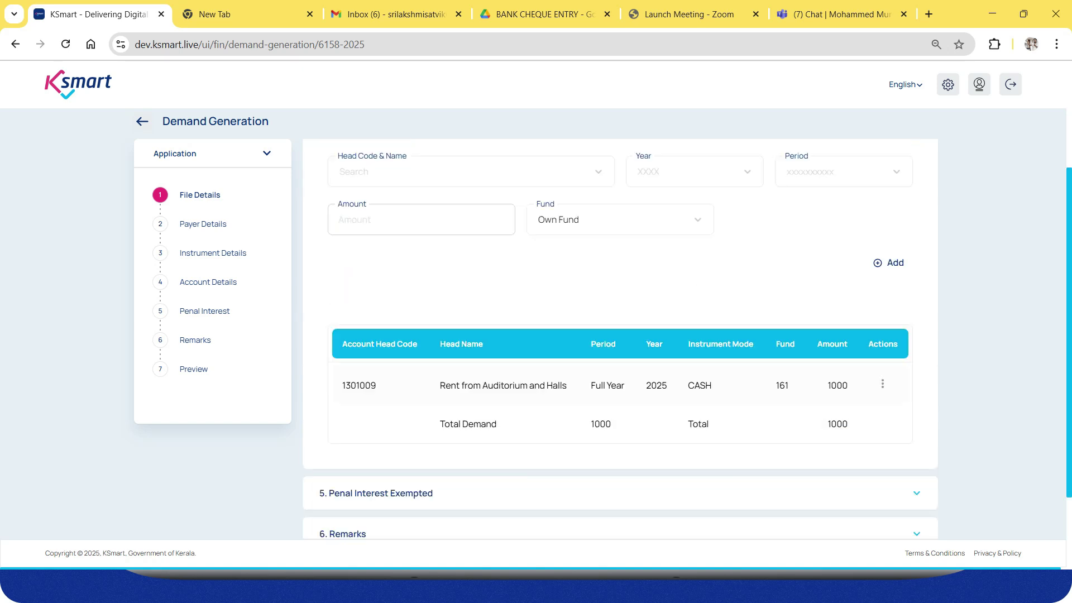
scroll(619, 357, down, 1)
scroll(620, 357, up, 3)
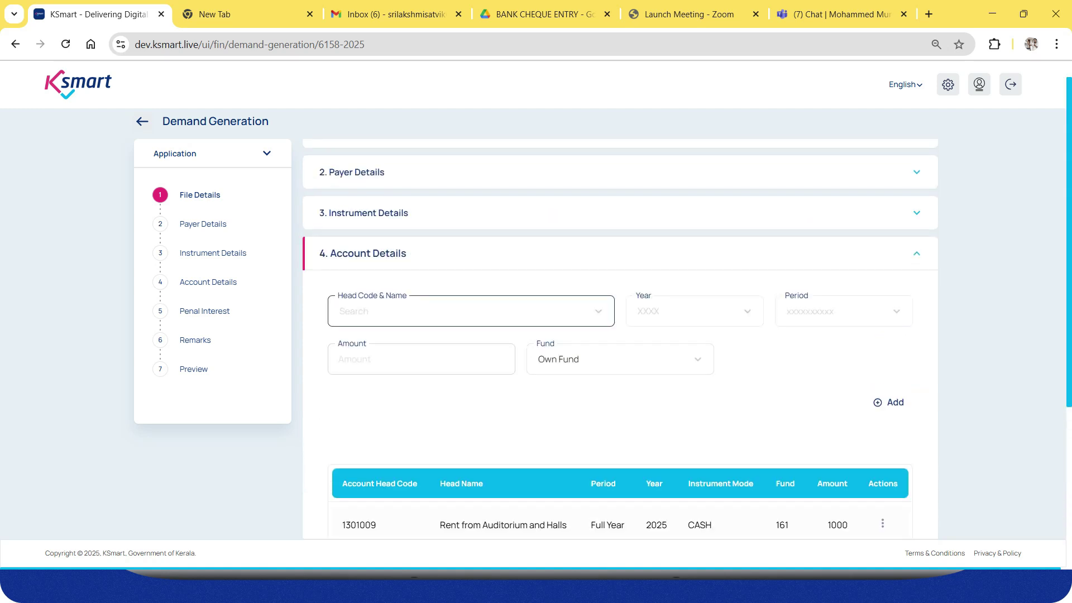
click(470, 311)
key(Down)
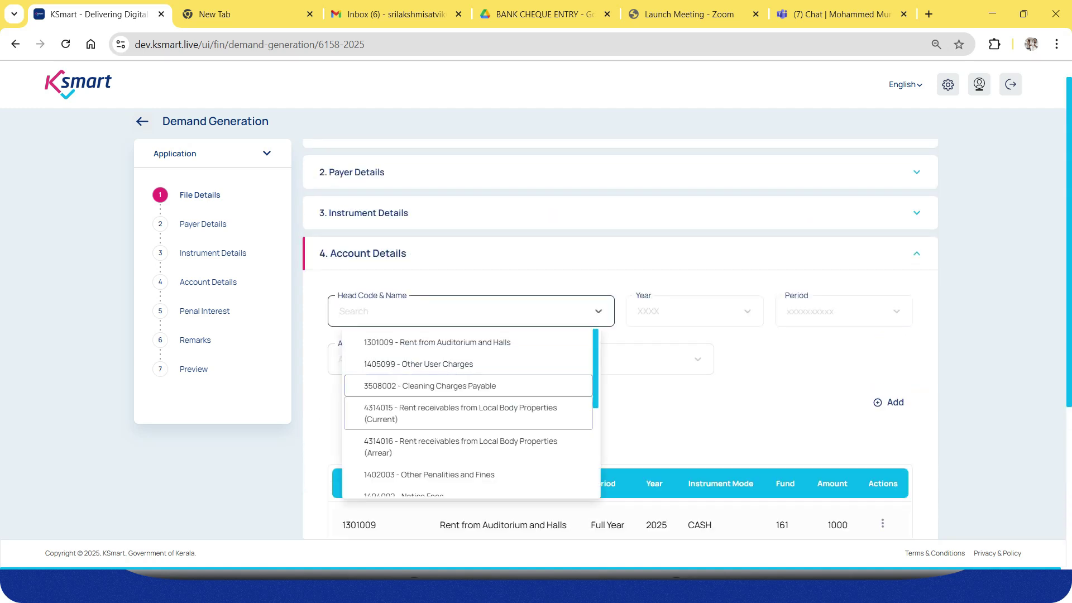
key(Up)
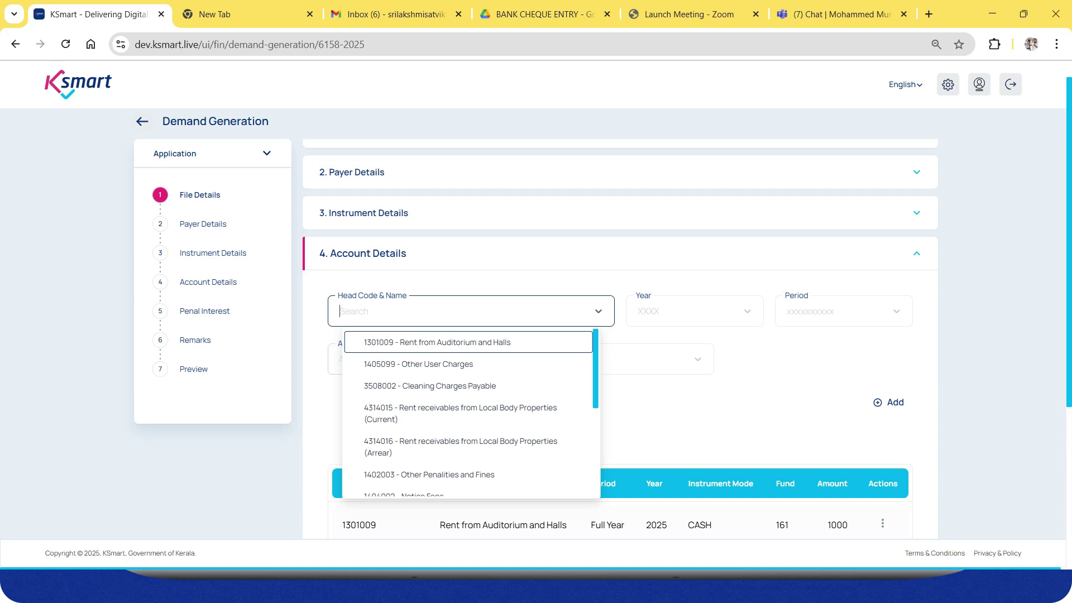
key(Escape)
scroll(620, 335, down, 4)
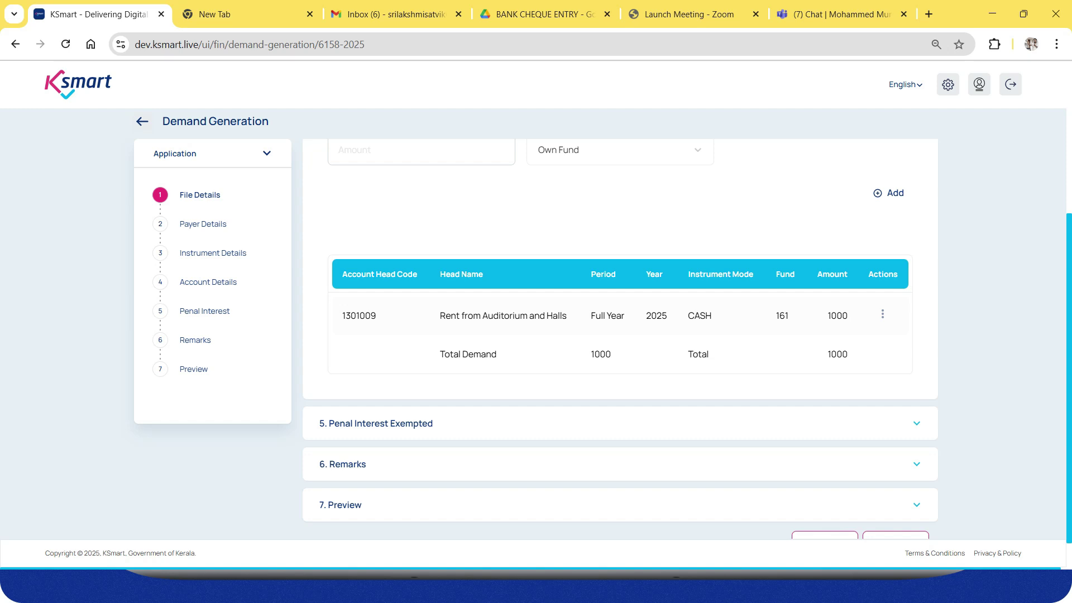
scroll(620, 335, up, 3)
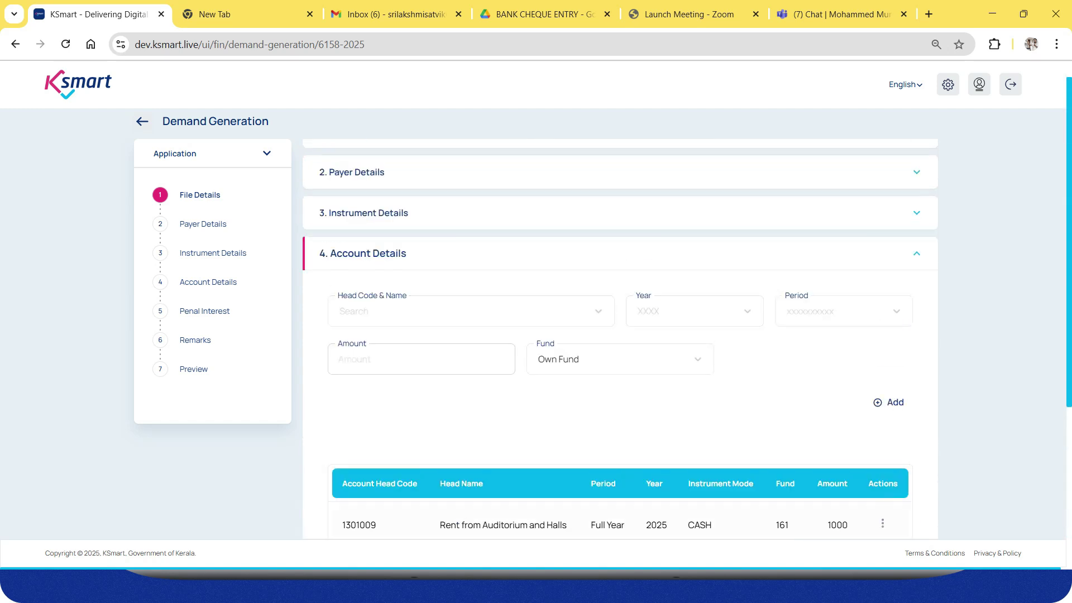
click(472, 311)
key(Down)
key(Down)
key(Down)
key(Down)
key(Down)
key(Down)
key(Down)
key(Down)
key(Down)
key(Down)
key(Down)
key(Down)
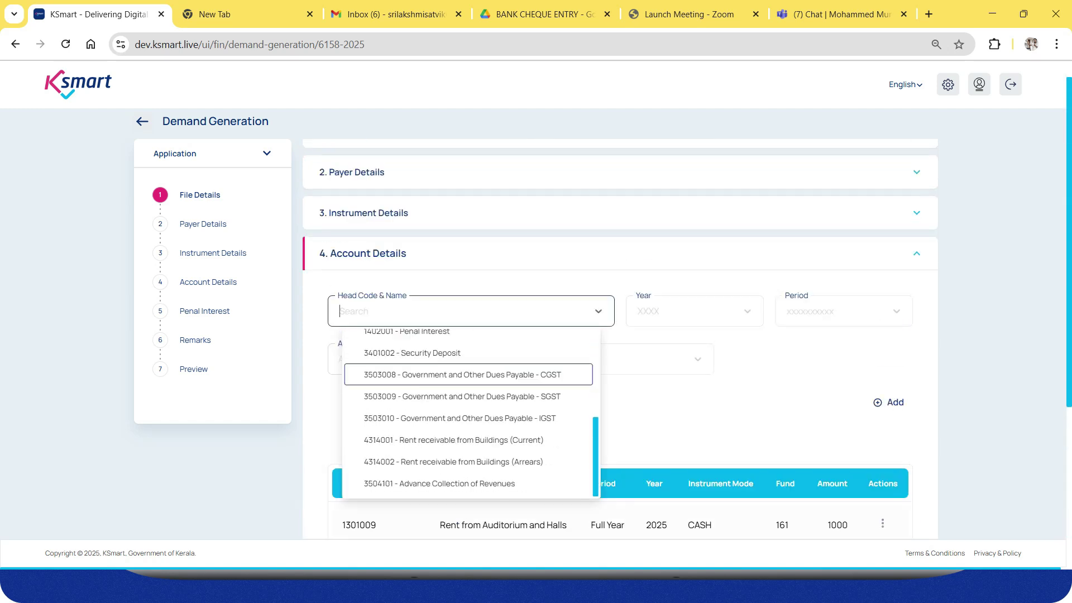
key(Down)
key(Down)
key(Up)
key(Up)
key(Up)
key(Escape)
scroll(620, 339, down, 4)
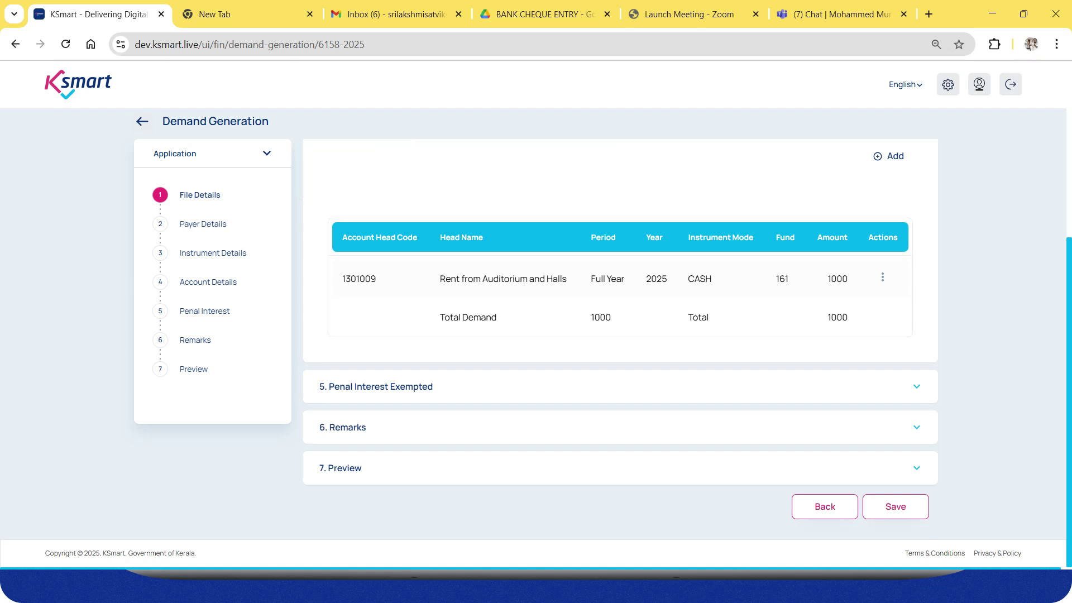
Save the demand for file 6158-2025 and forward the file to the verifier.
click(916, 427)
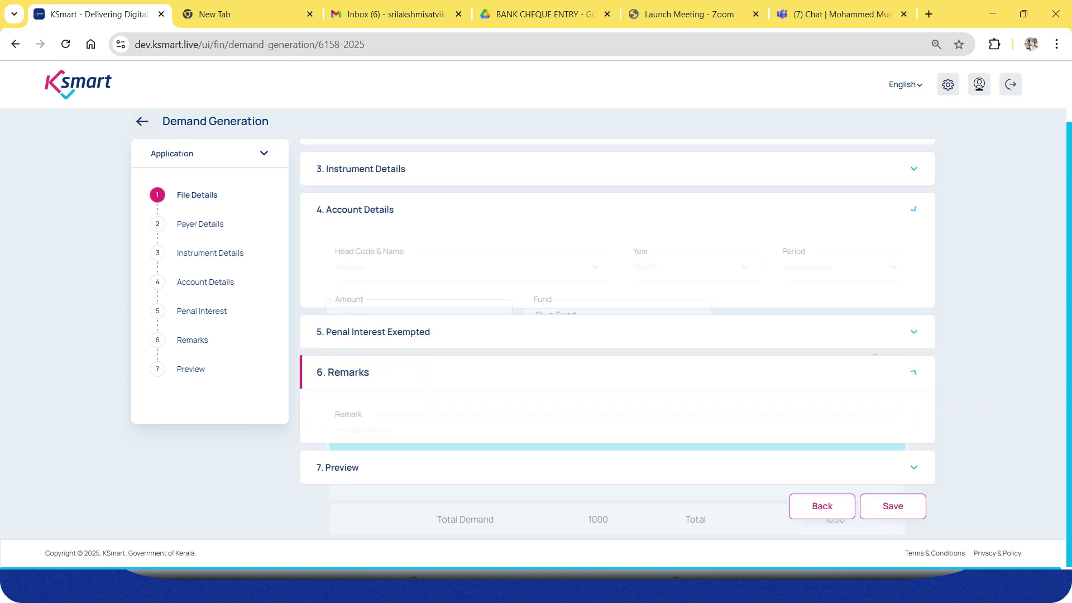
click(896, 501)
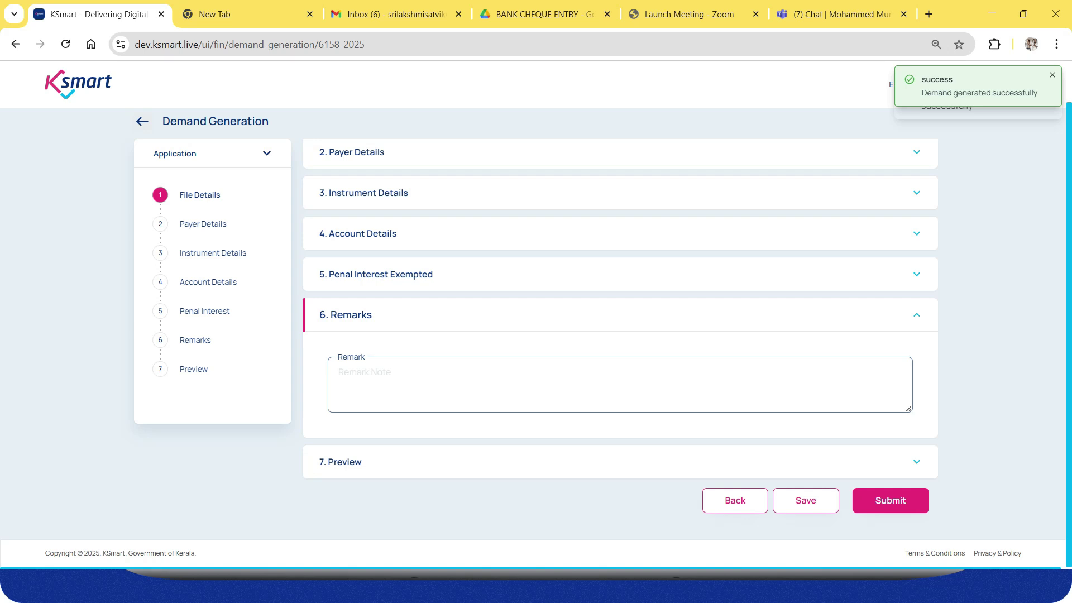
click(891, 501)
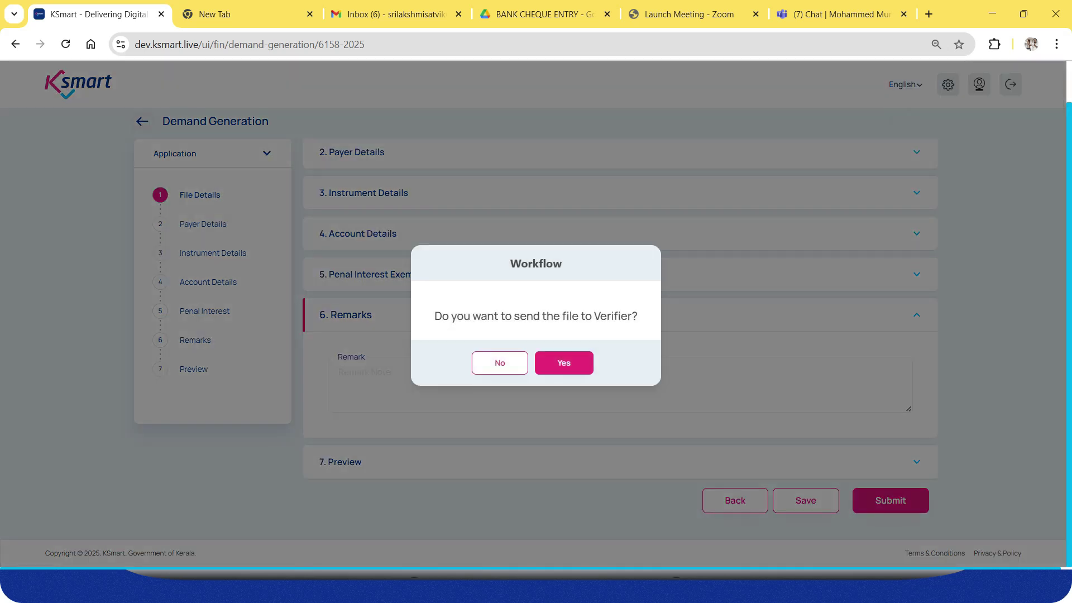
click(564, 363)
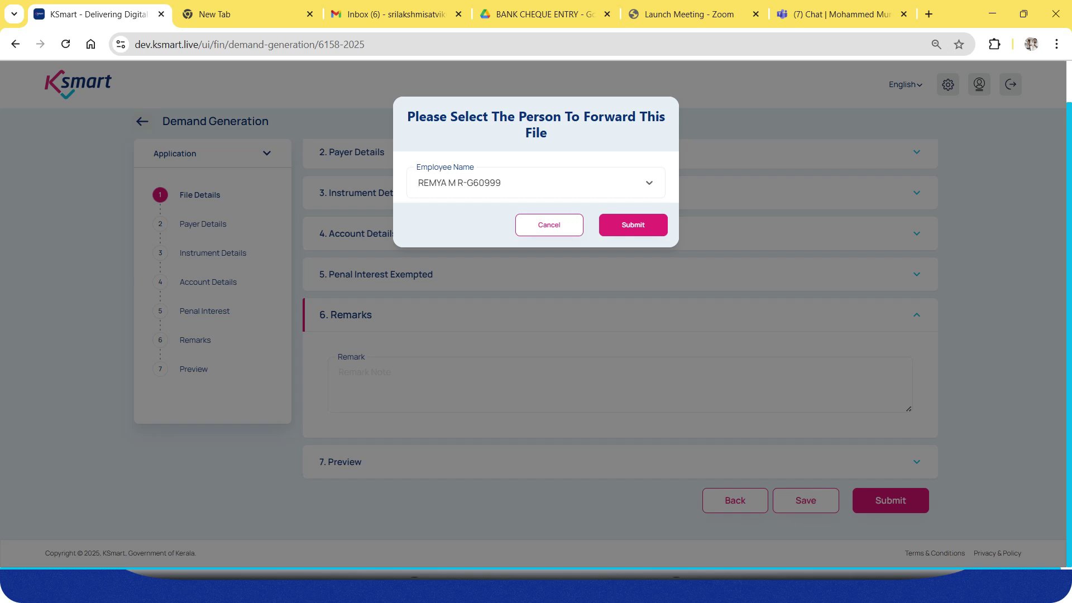
click(633, 225)
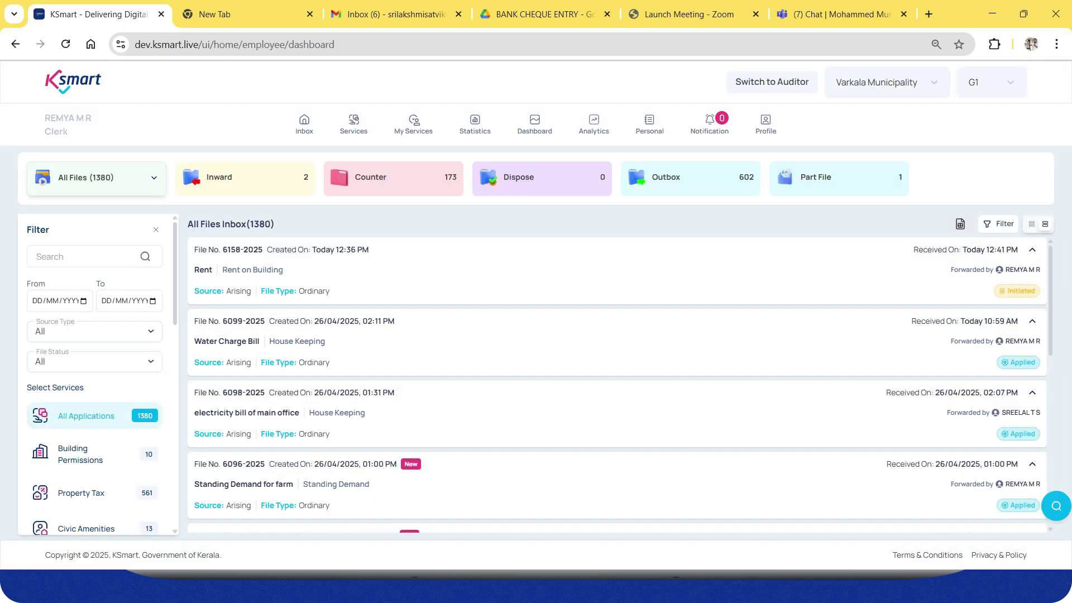
As verifier, open file 6158-2025 from the inbox and view its demand preview.
click(617, 271)
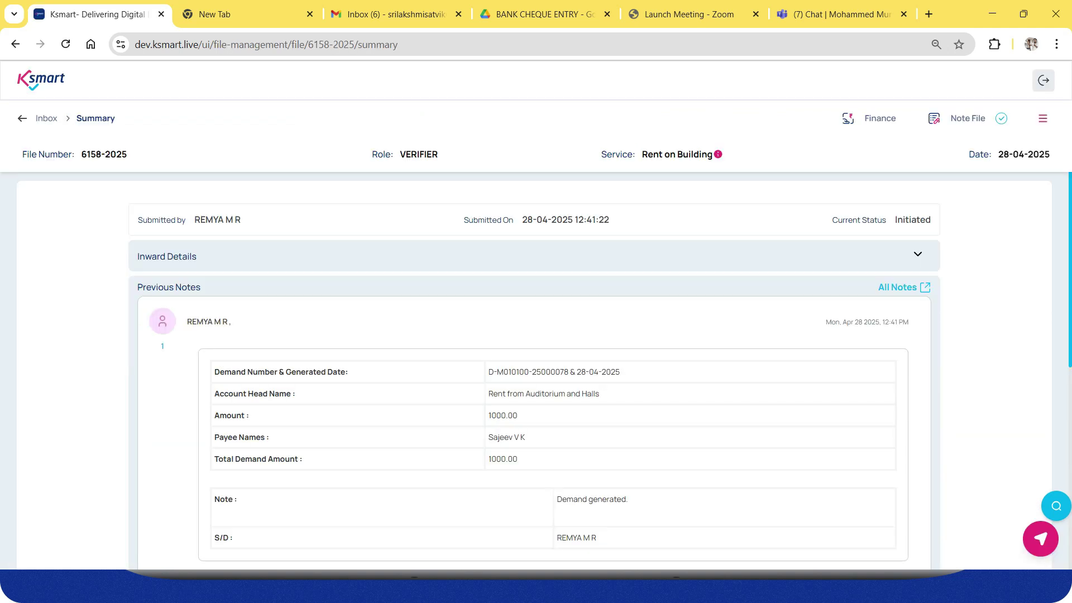
scroll(535, 371, down, 2)
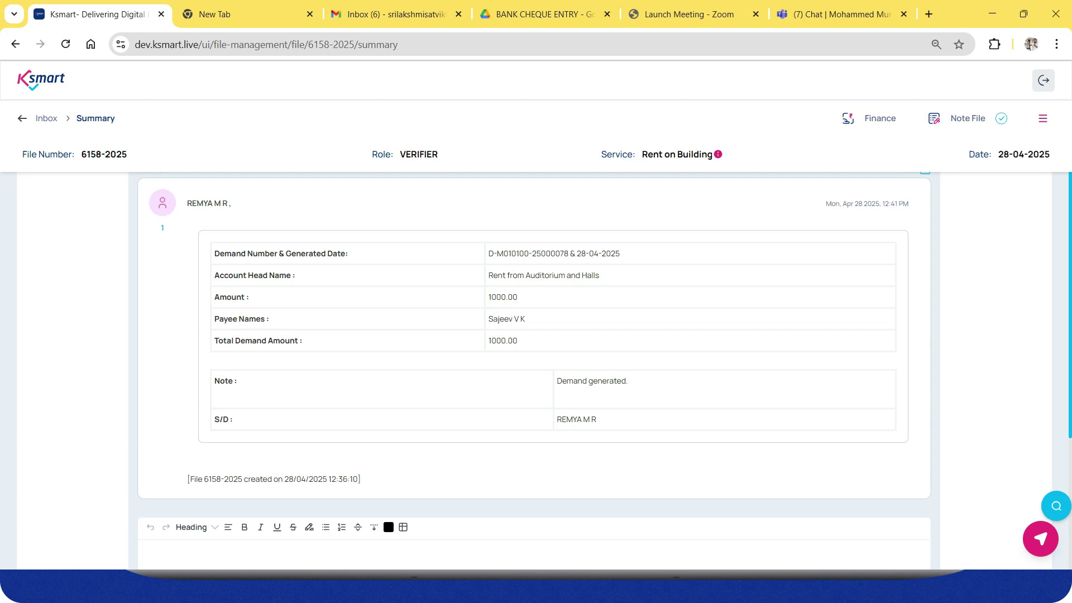
click(1043, 119)
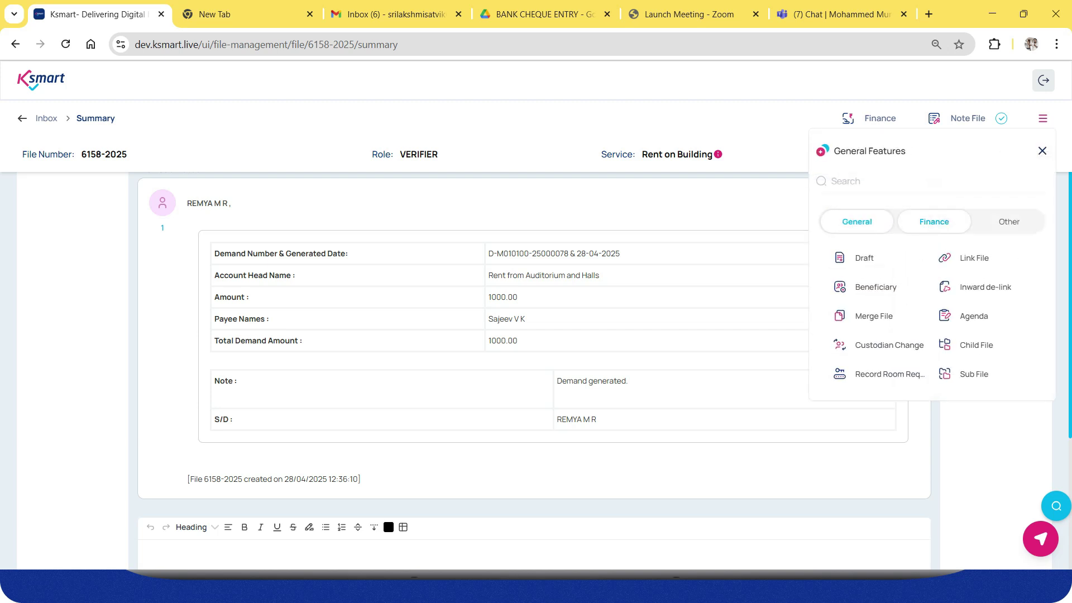
click(934, 222)
click(870, 258)
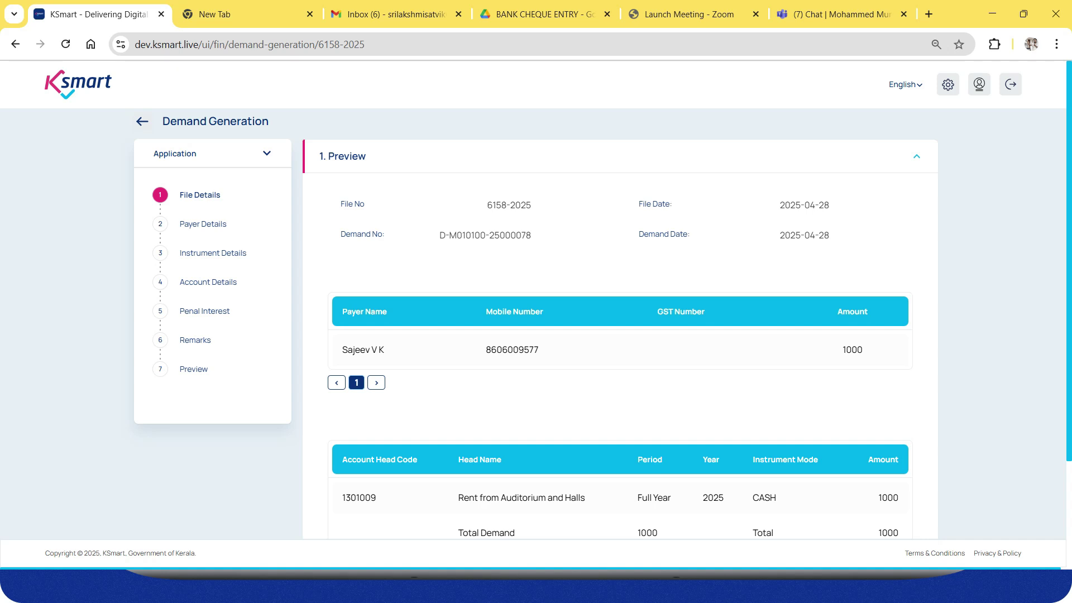
Verify the demand on file 6158-2025 and forward it to the approver.
scroll(620, 335, down, 2)
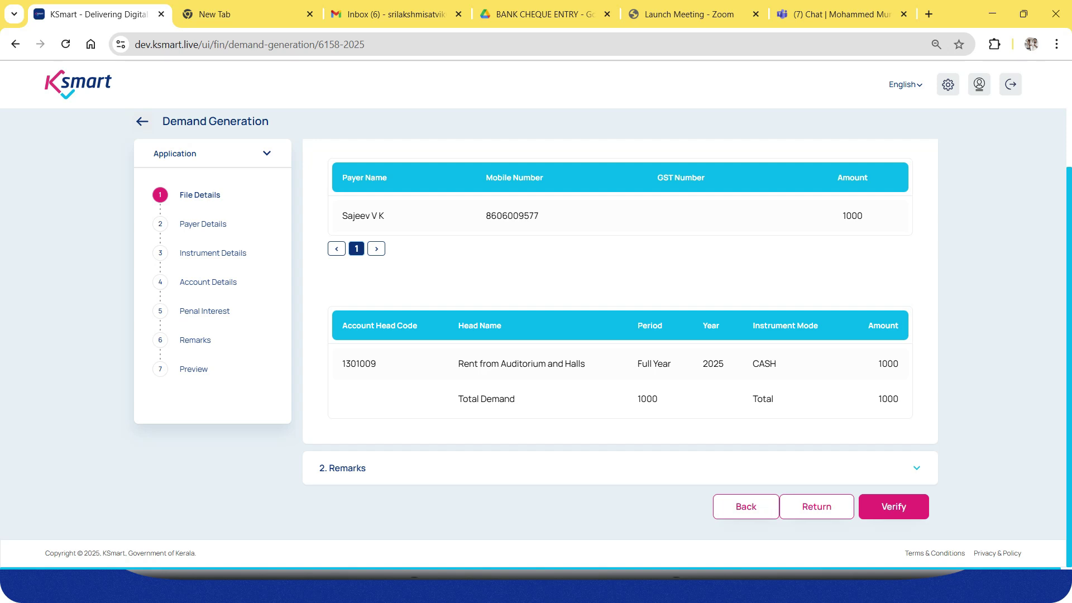
click(894, 506)
click(565, 363)
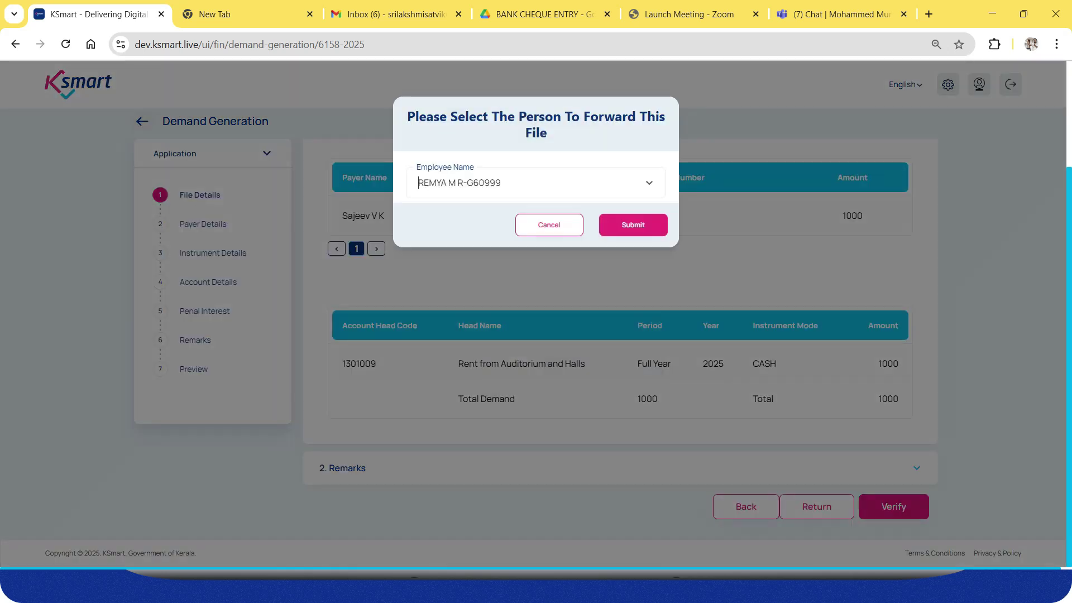
click(633, 225)
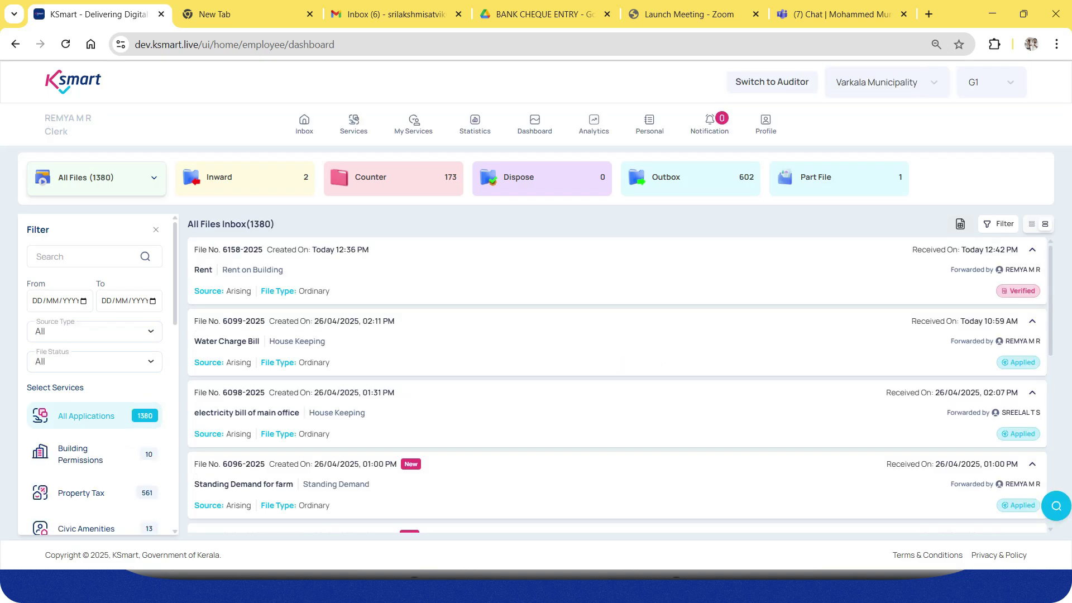
Open file 6158-2025 from the inbox to view its demand preview.
click(618, 271)
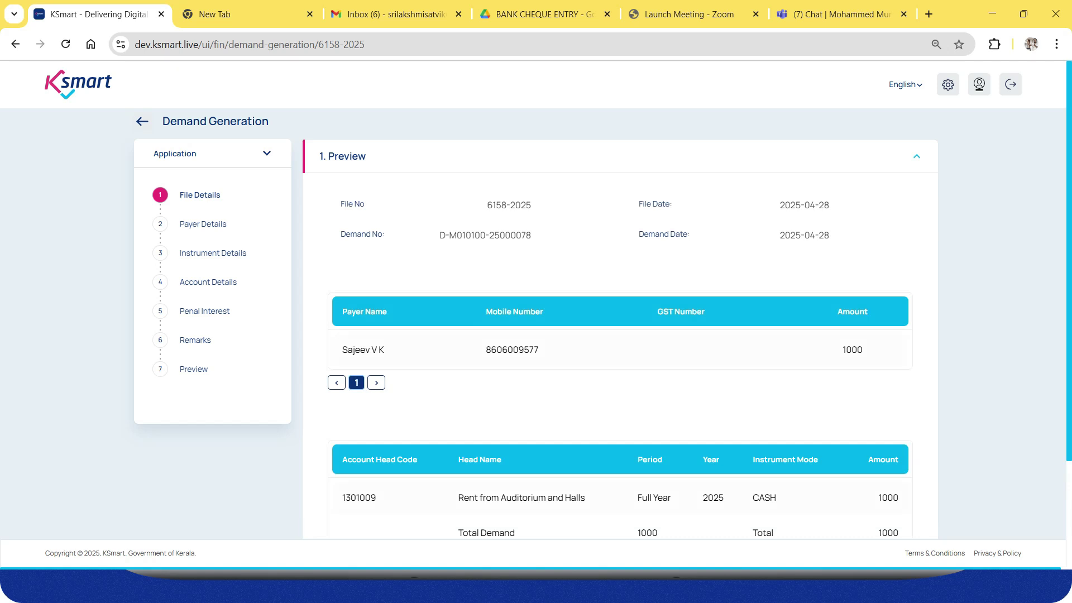
Approve the 1000 demand on file 6158-2025 and forward it to the chosen employee.
scroll(620, 335, down, 3)
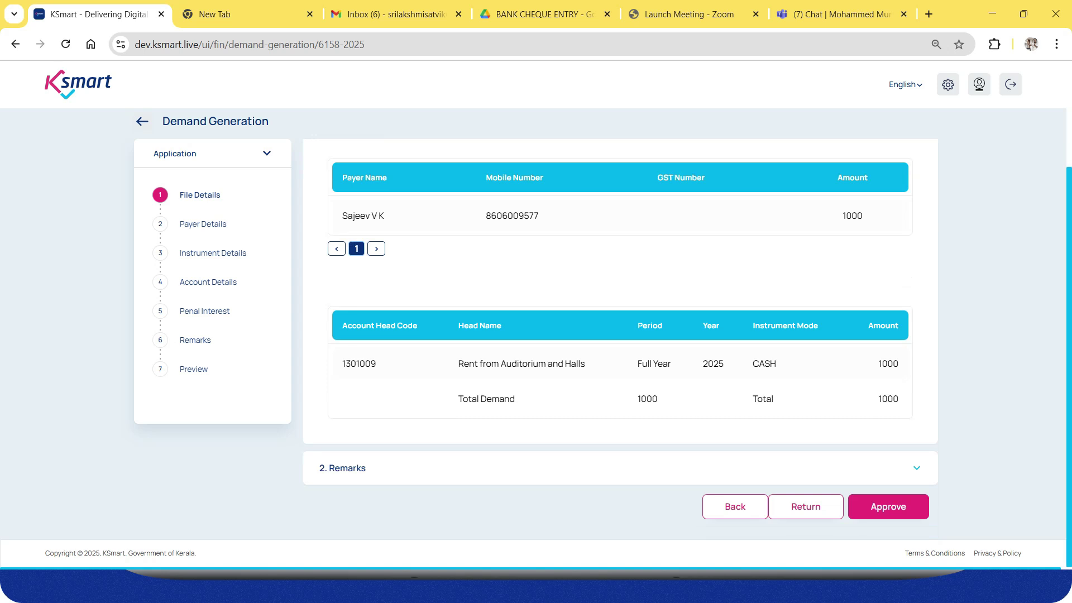
click(888, 506)
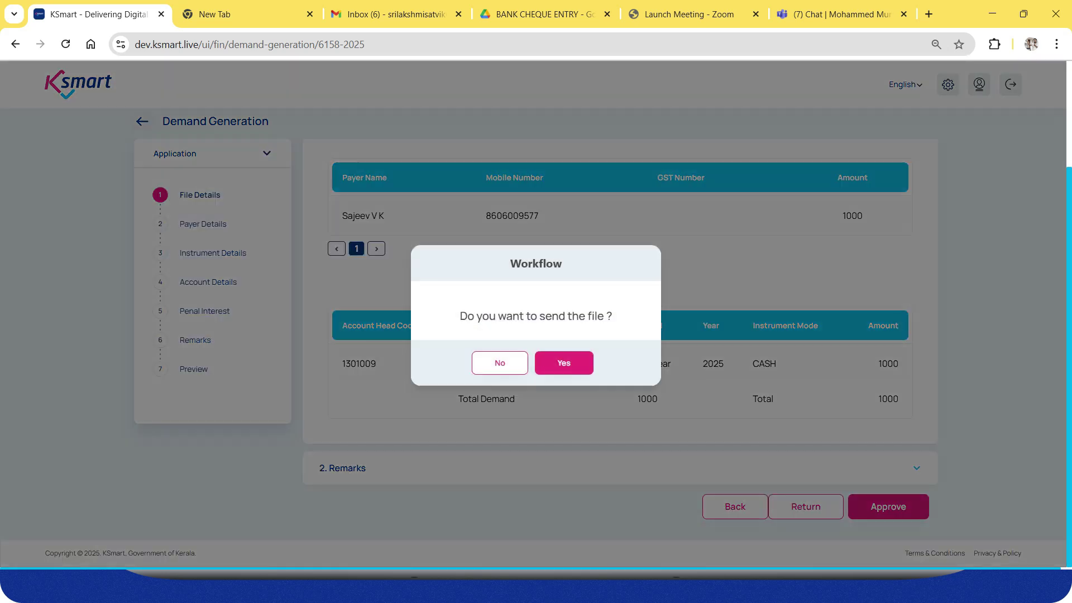
click(564, 363)
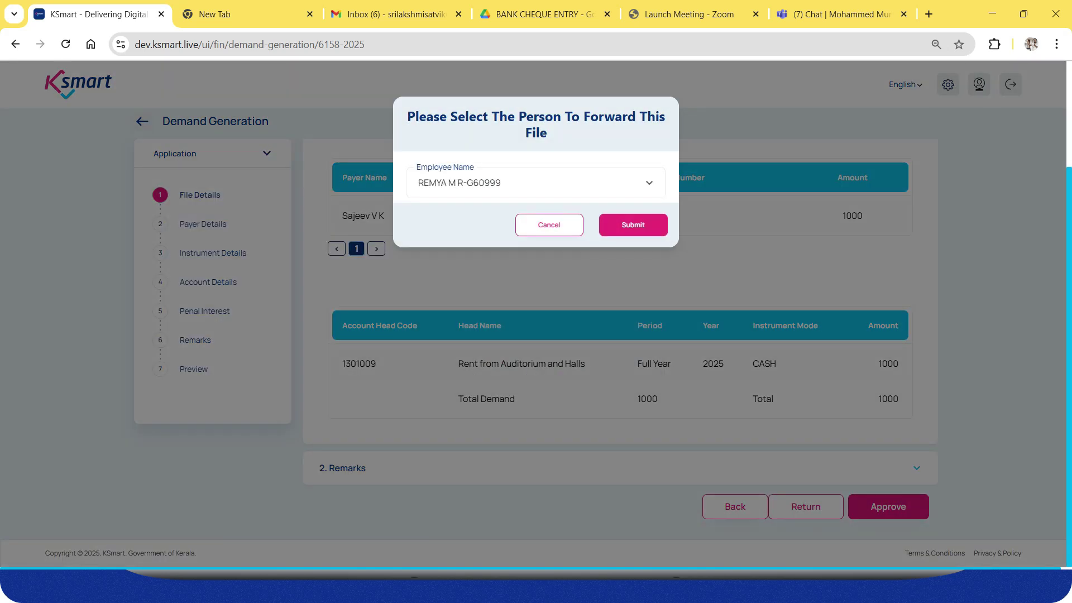
click(634, 225)
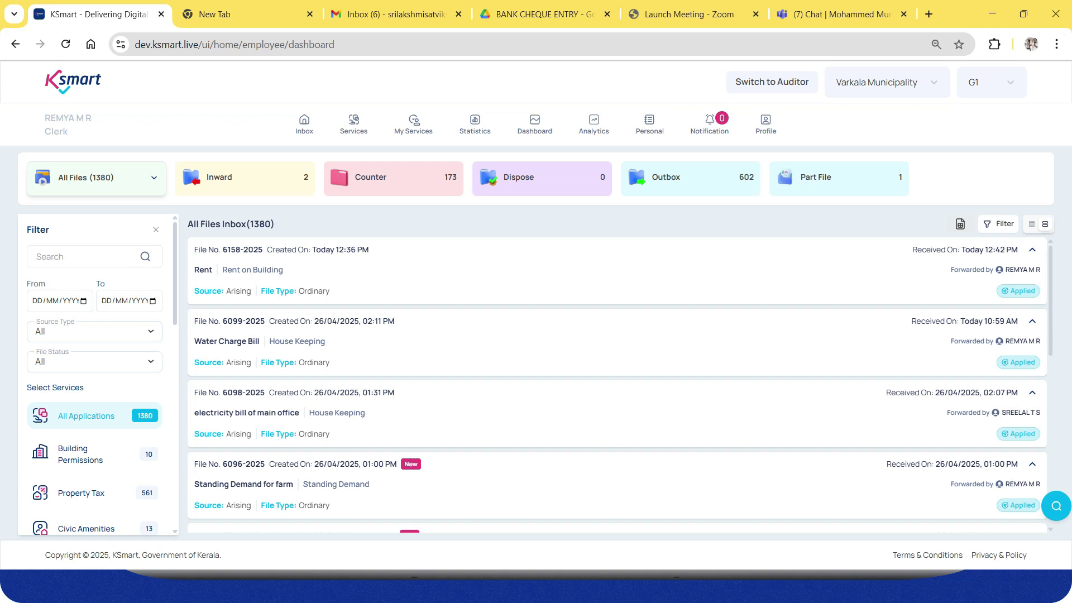
click(617, 271)
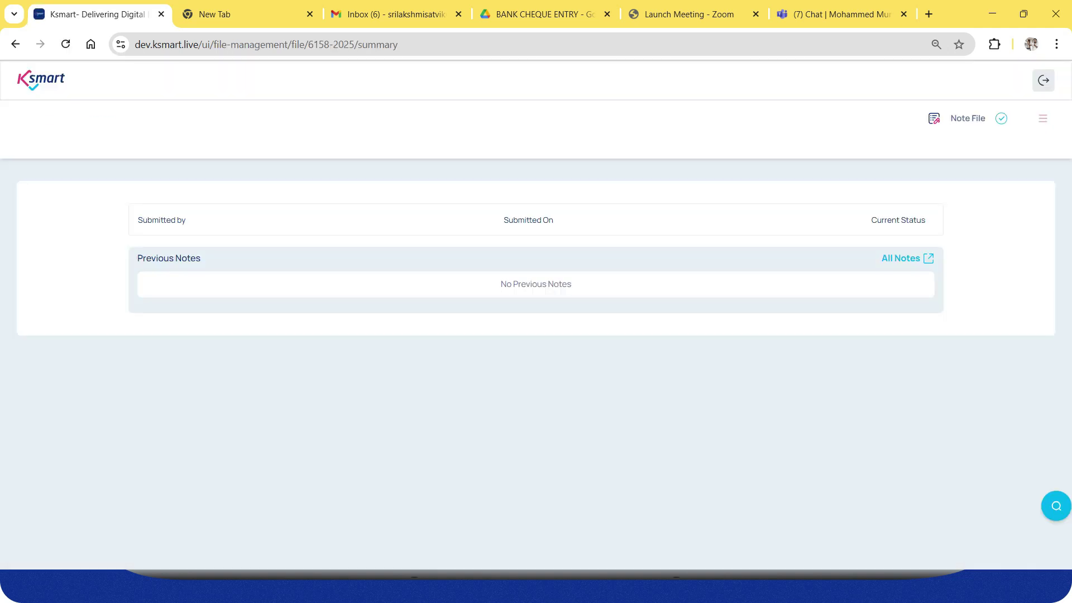
scroll(536, 369, down, 8)
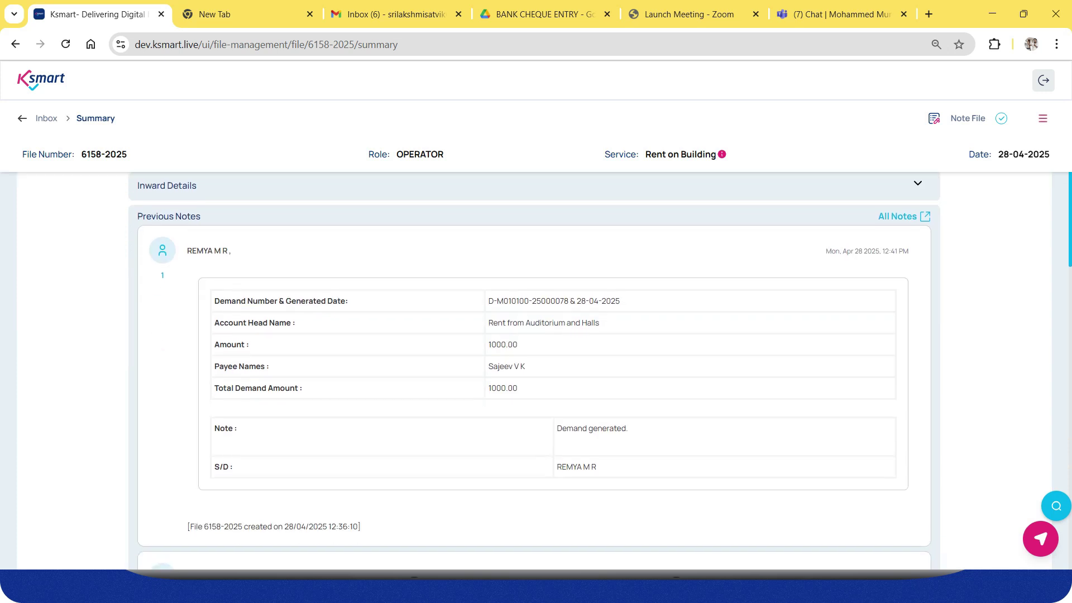
scroll(536, 369, up, 2)
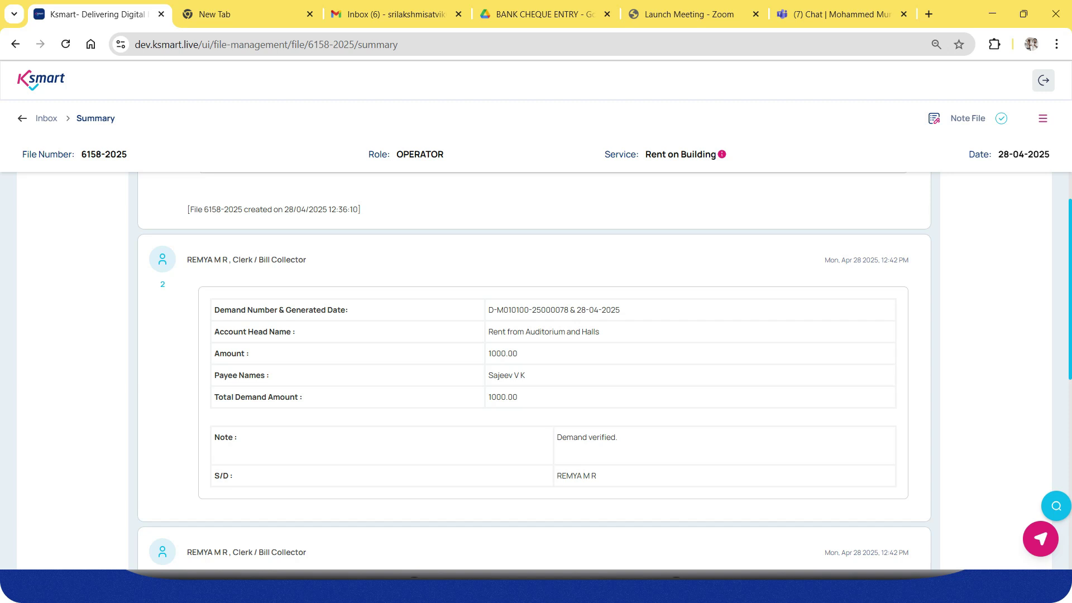
scroll(536, 369, up, 5)
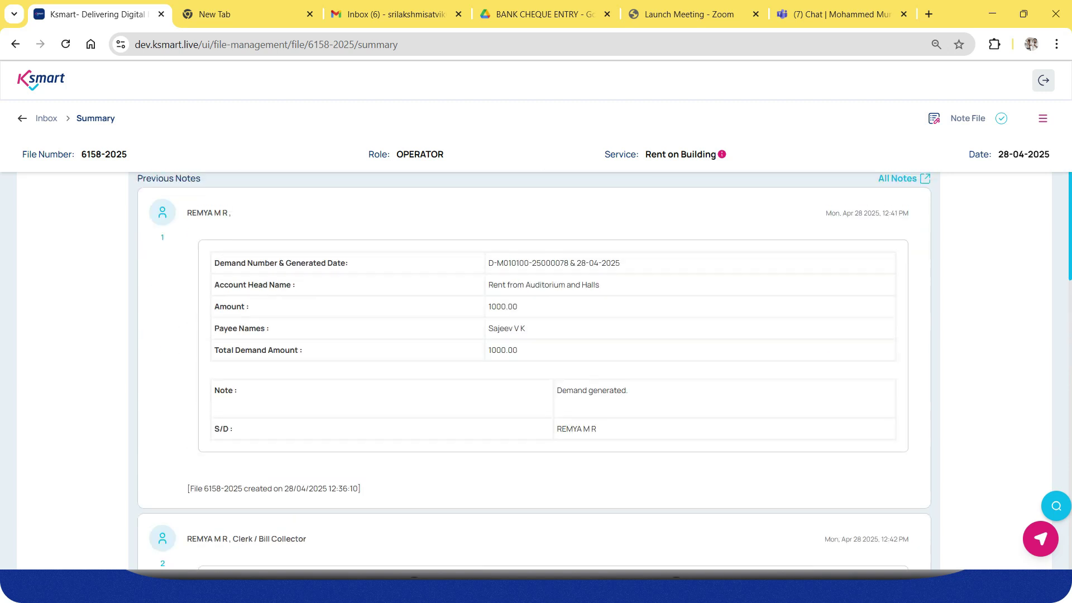
drag(556, 391, 630, 391)
scroll(629, 391, down, 5)
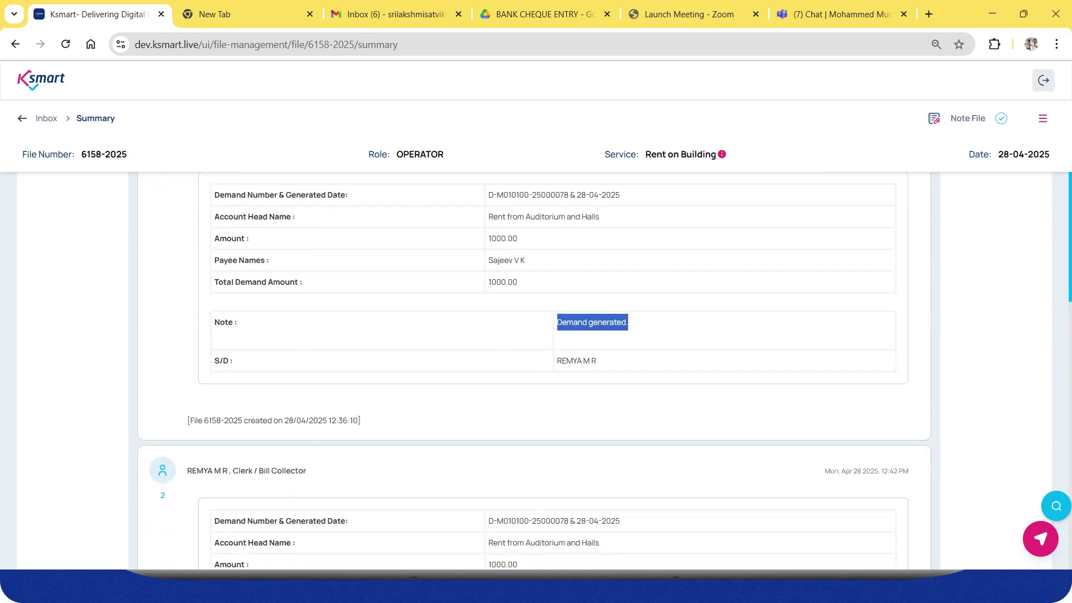
drag(557, 437, 618, 437)
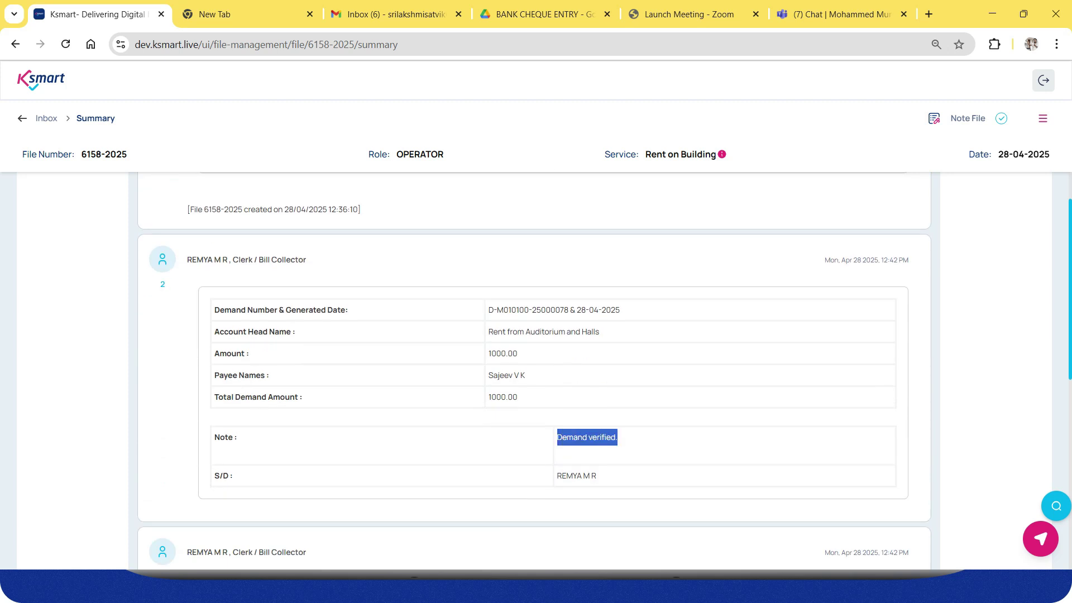
scroll(618, 438, down, 6)
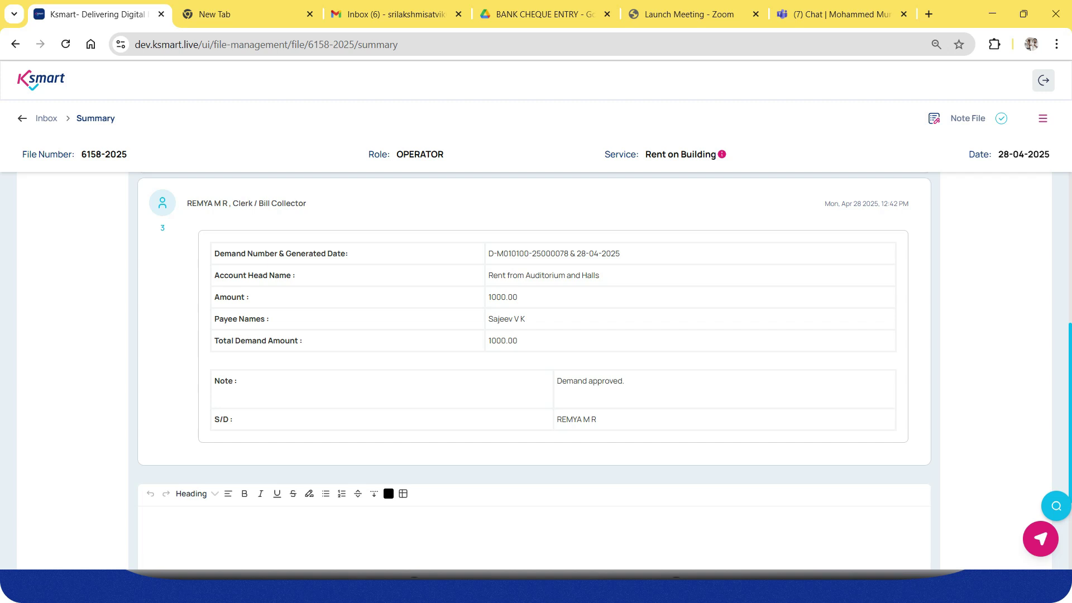
scroll(535, 369, down, 3)
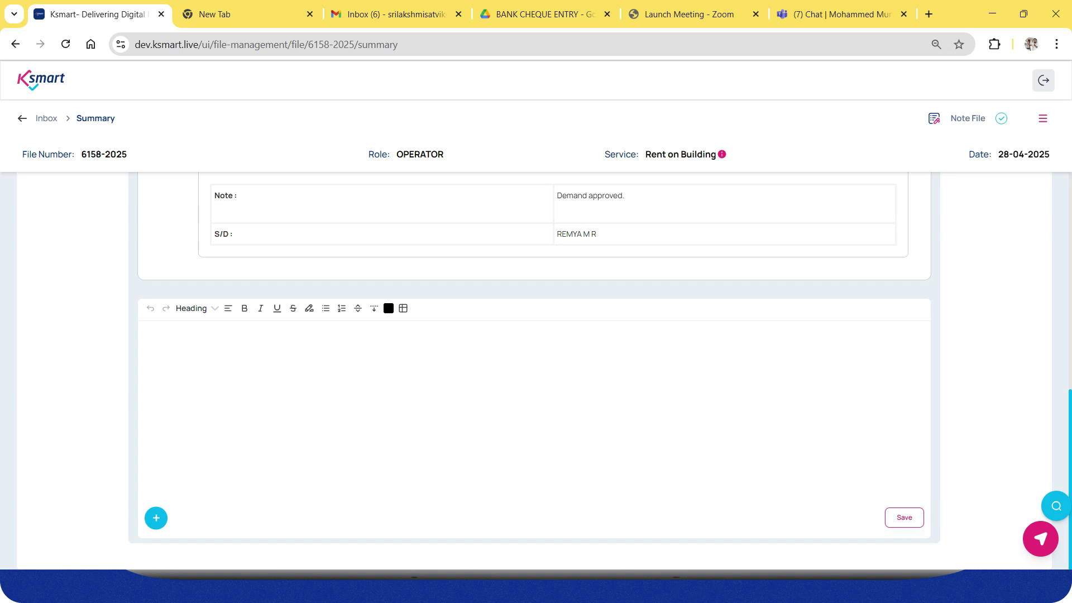
Open Demand from the file's Finance features to start a new demand for 6158-2025.
click(1043, 118)
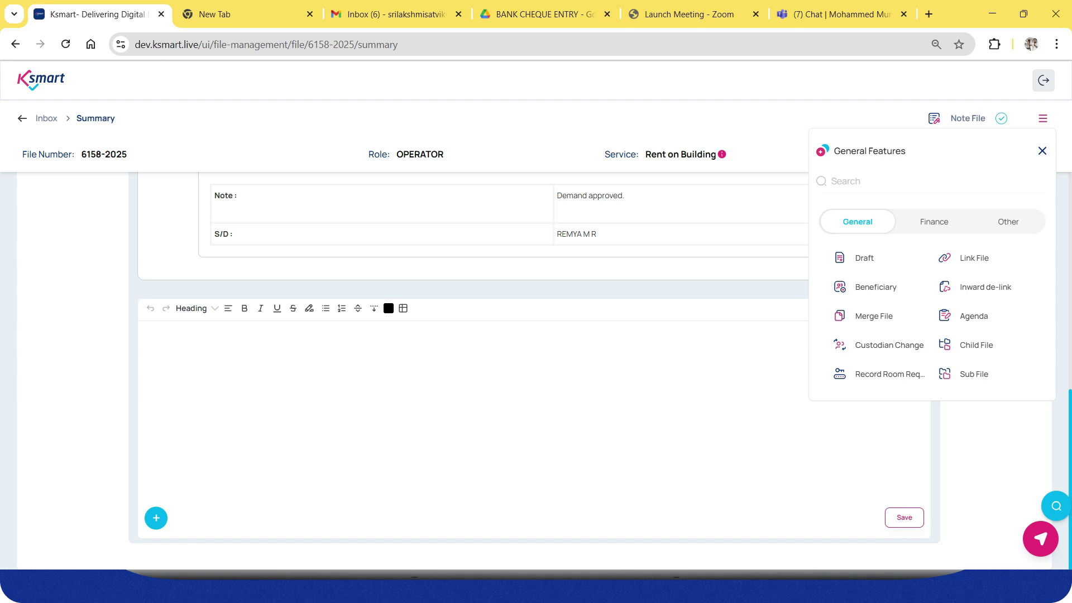
key(Escape)
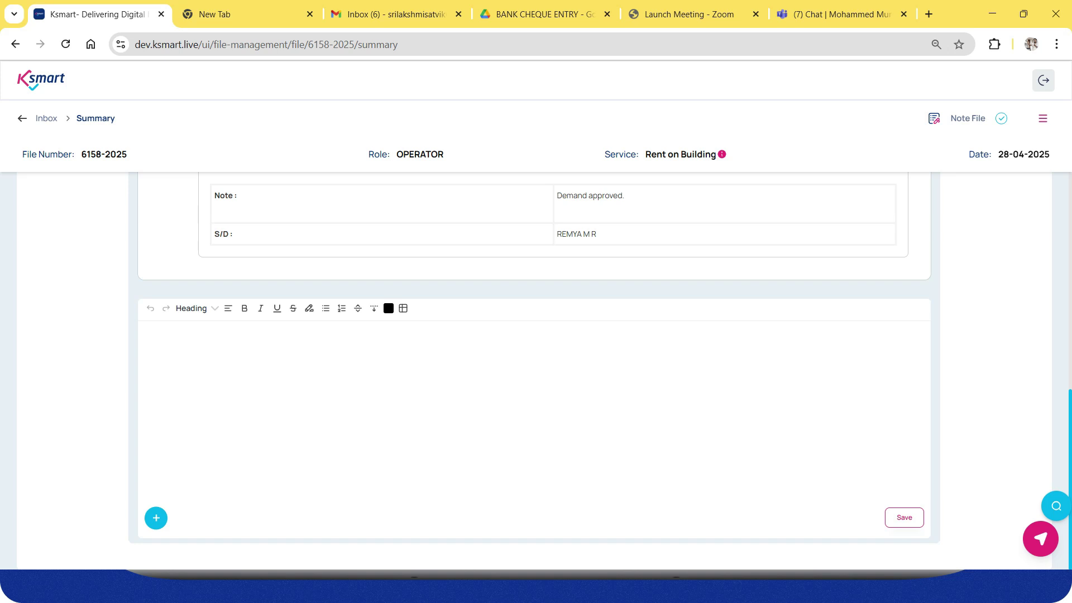
click(1043, 118)
click(932, 222)
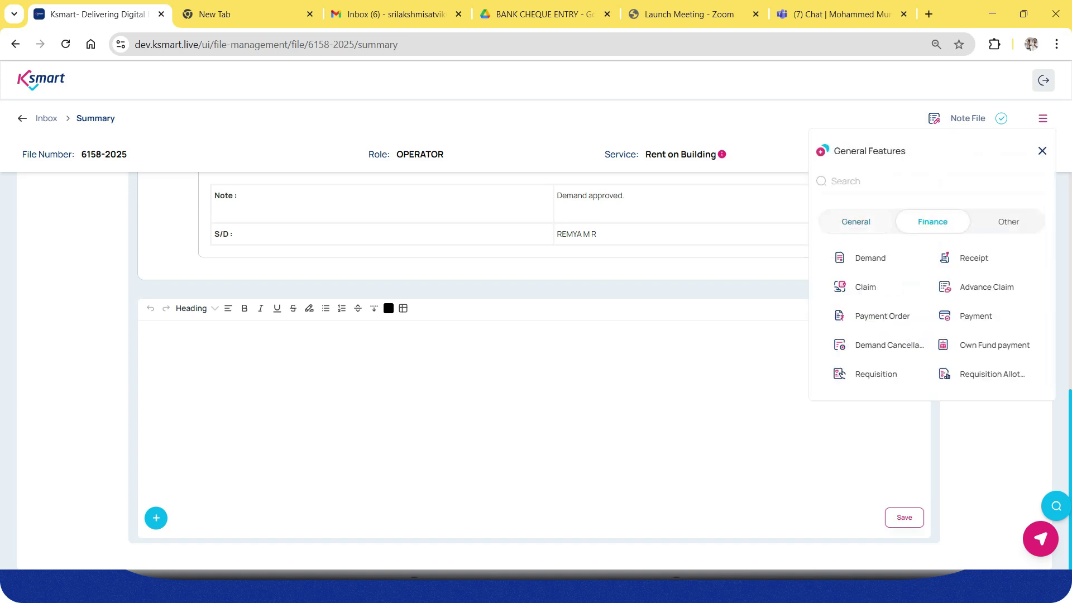
click(870, 258)
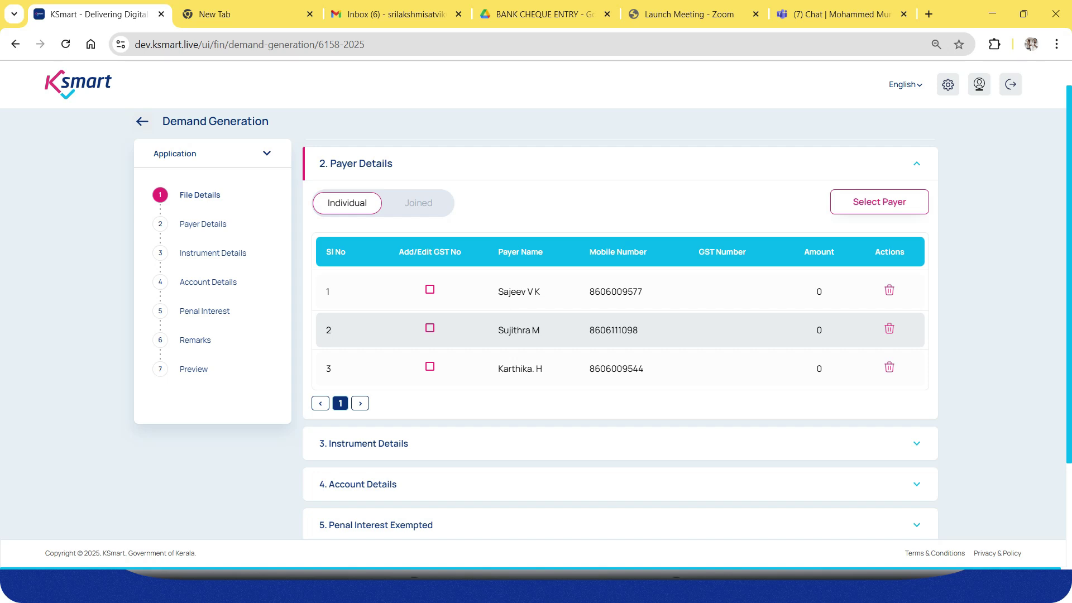
Set the payers to Joined and expand Account Details.
click(418, 202)
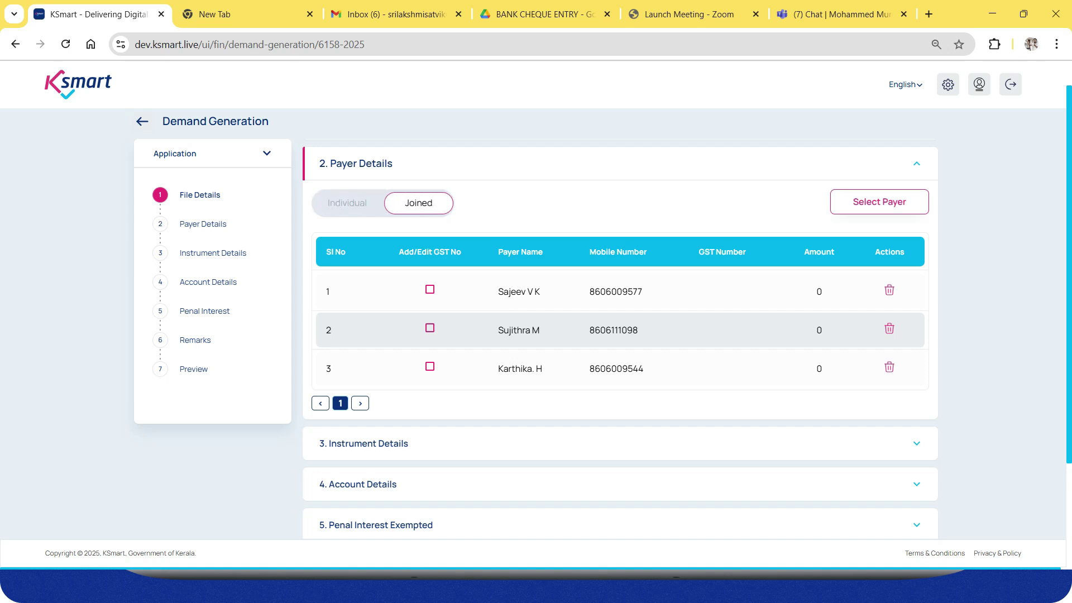
scroll(620, 335, down, 3)
click(391, 346)
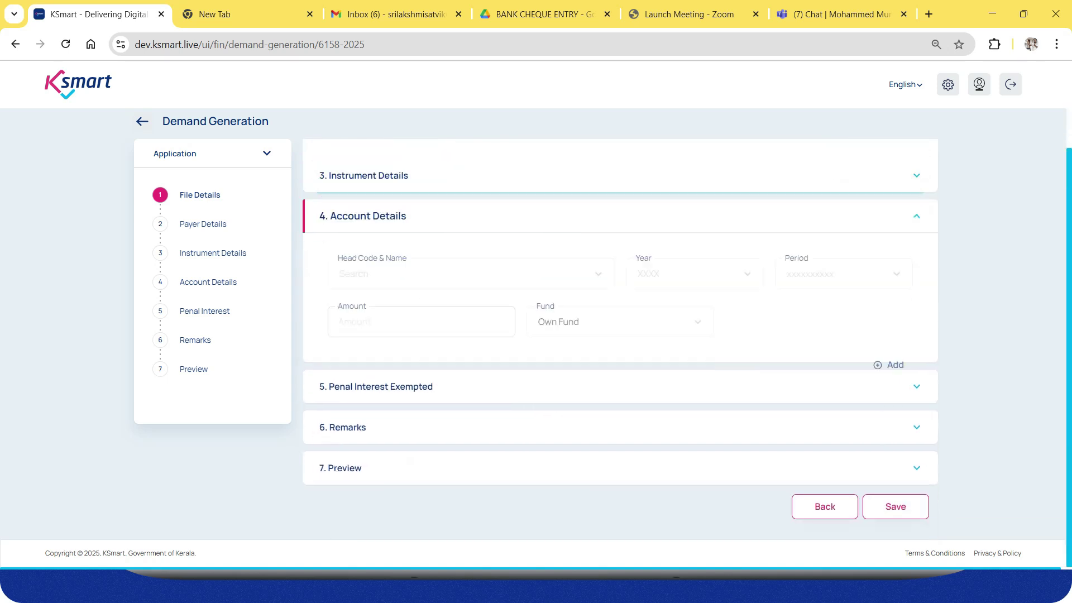
Add a 1000 entry: head 1301009 Rent from Auditorium and Halls, 2025-2026, Full Year.
click(447, 234)
click(438, 266)
click(695, 234)
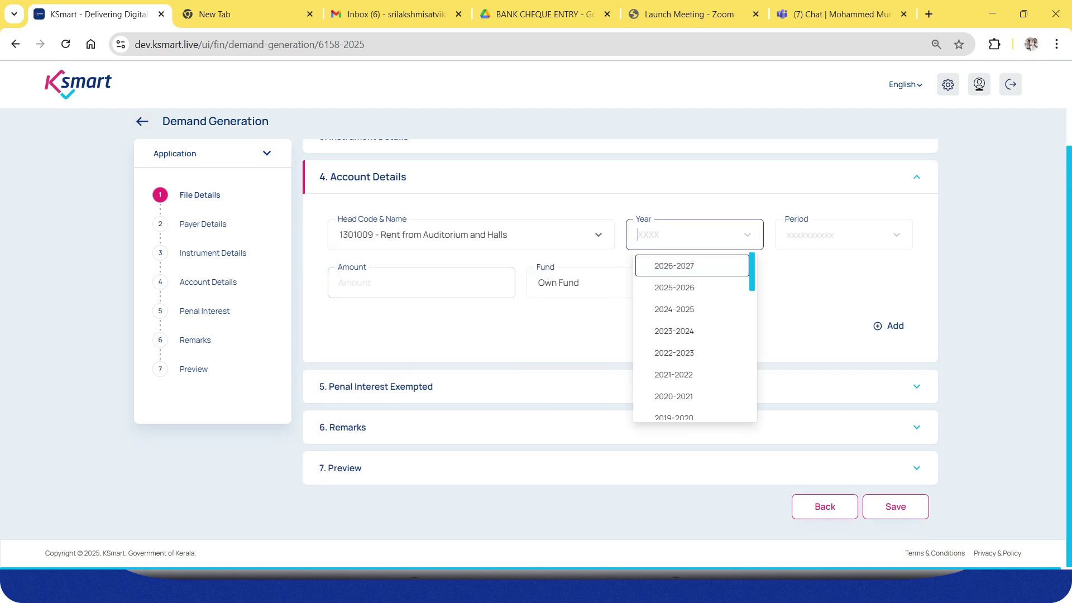
click(676, 288)
click(844, 234)
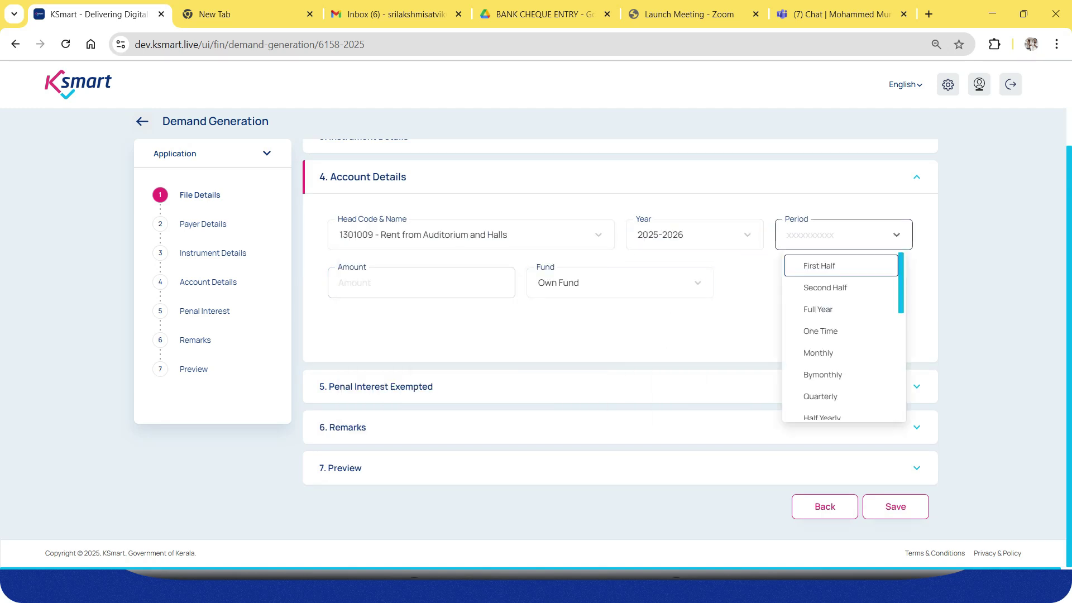
key(Down)
key(Down)
key(Return)
key(Tab)
text(1000)
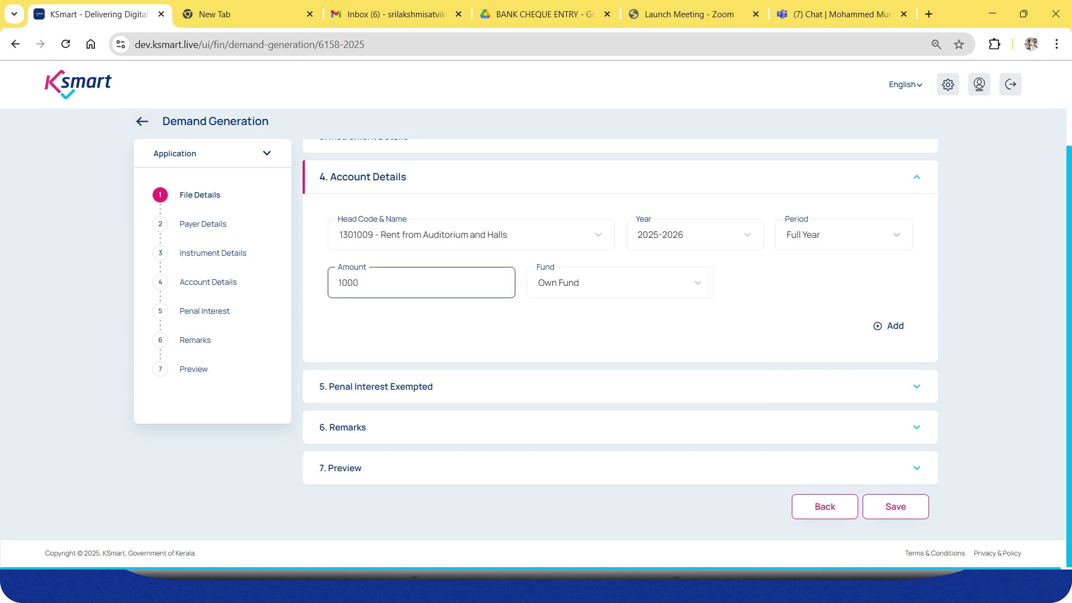
click(888, 327)
Check Payer Details: first payer carries 1000, the other two 0.
scroll(620, 339, up, 2)
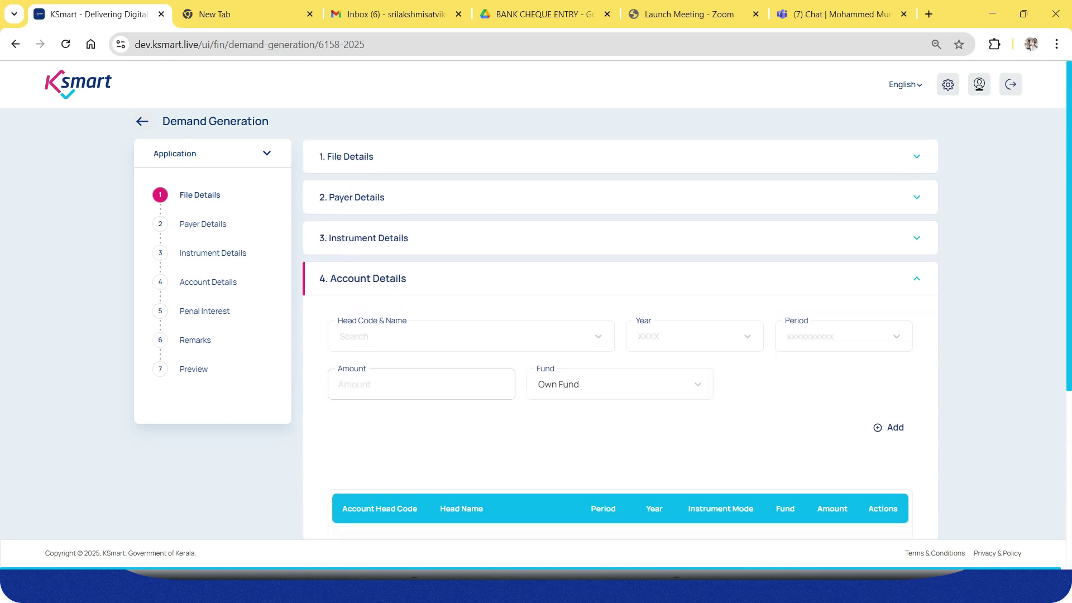
click(917, 198)
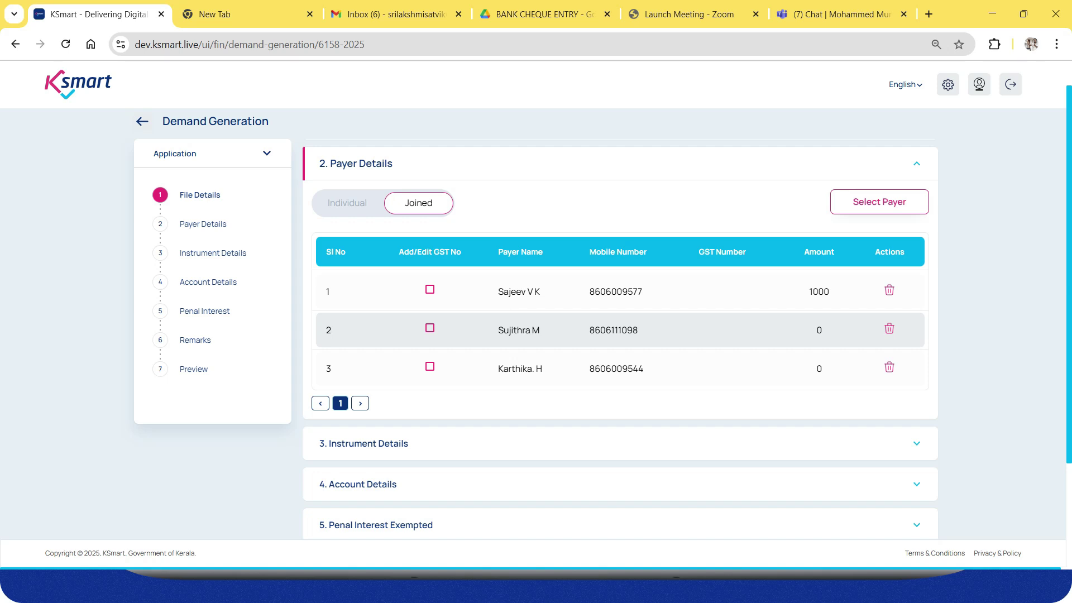
scroll(620, 335, down, 3)
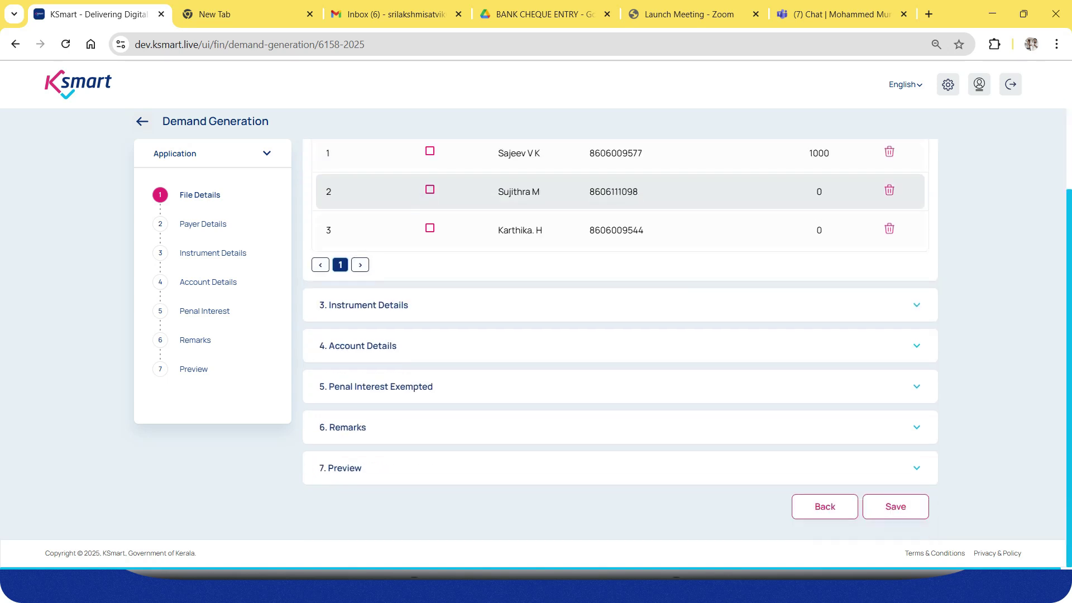
scroll(620, 335, up, 3)
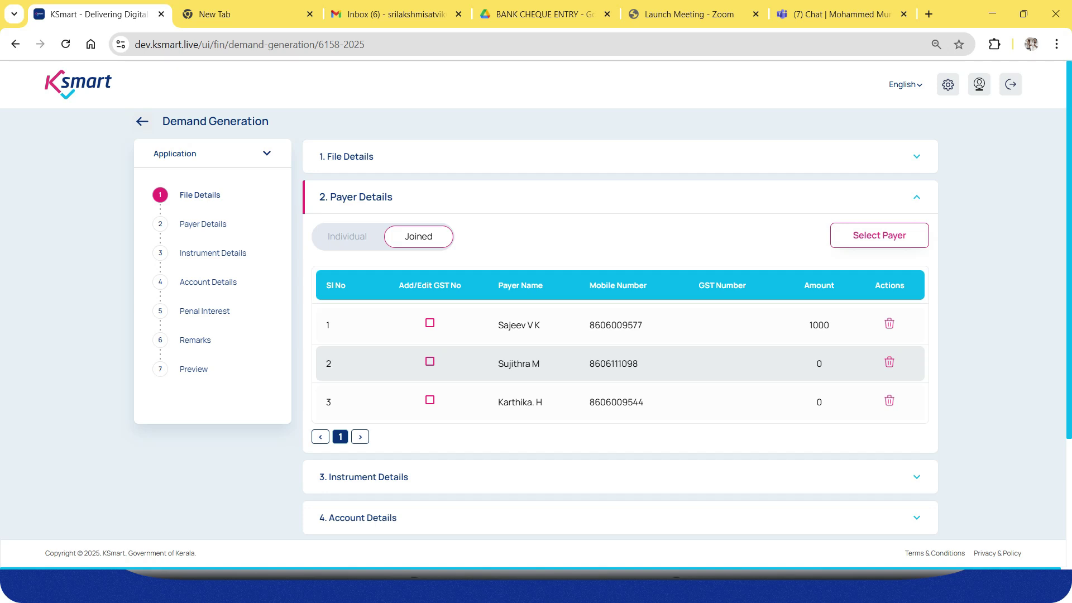
Switch the payers back to Individual and expand Account Details.
click(347, 237)
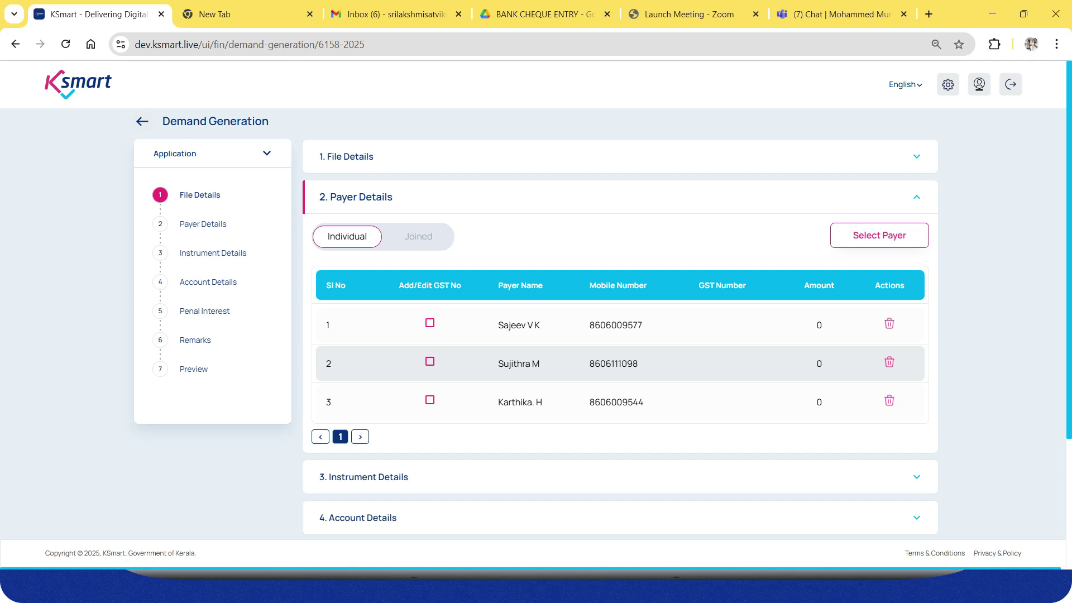
scroll(620, 341, down, 3)
click(620, 344)
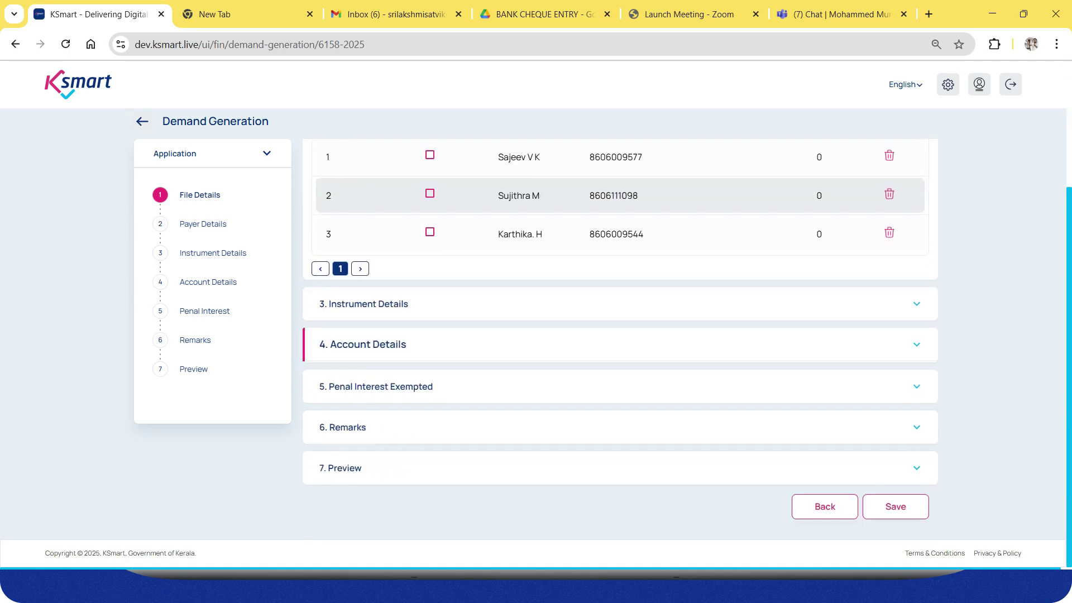
Add a 10000 Full Year 2025-2026 entry under head 1301009, then review payer amounts.
click(463, 235)
click(438, 266)
click(693, 235)
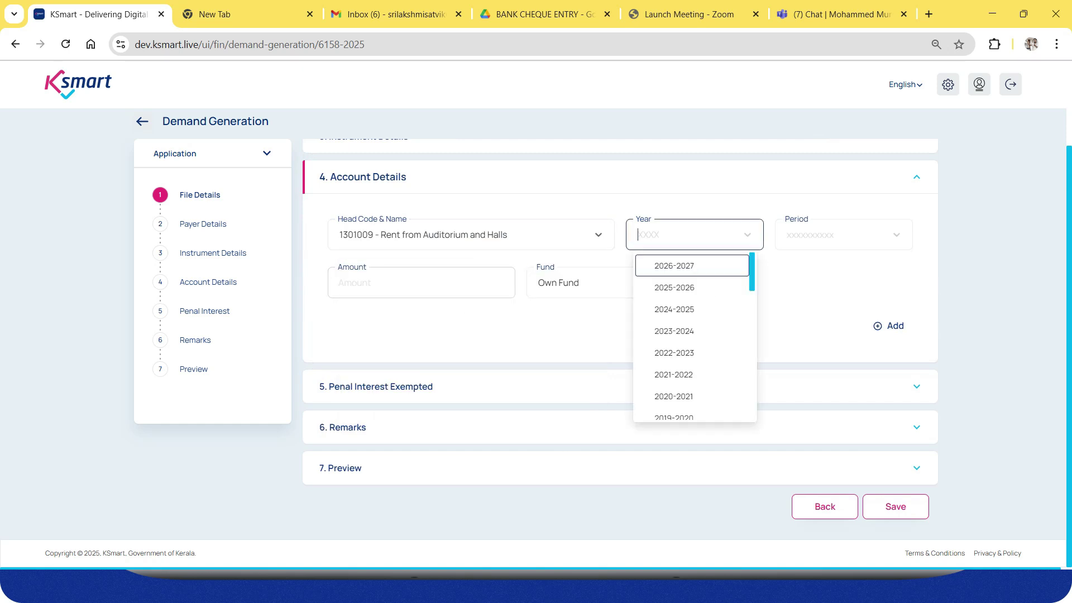
key(Down)
key(Return)
key(Tab)
key(Down)
key(Down)
key(Return)
key(Tab)
text(10000)
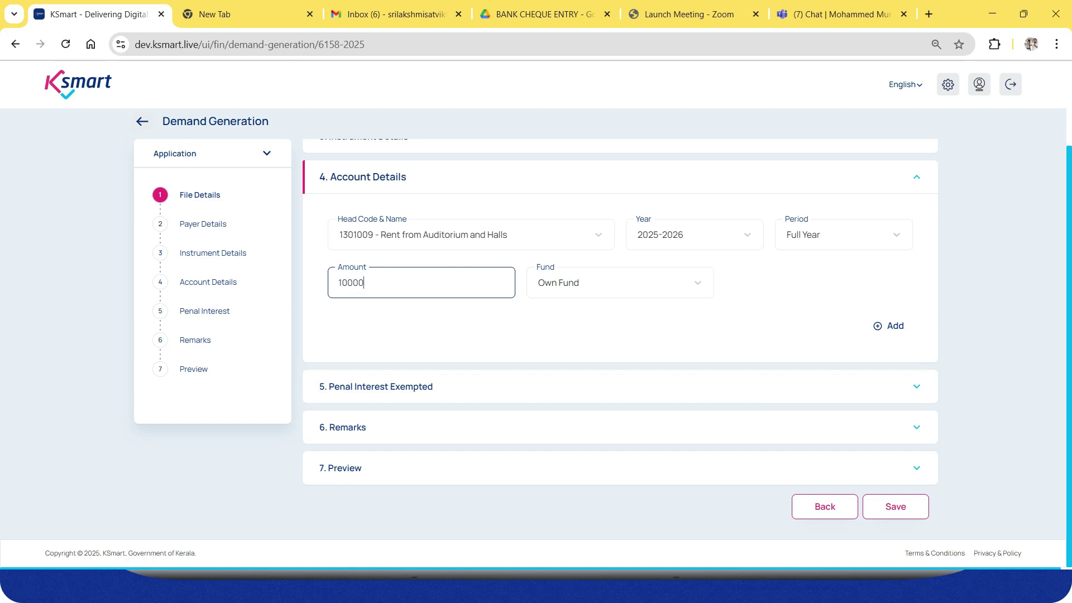
click(888, 326)
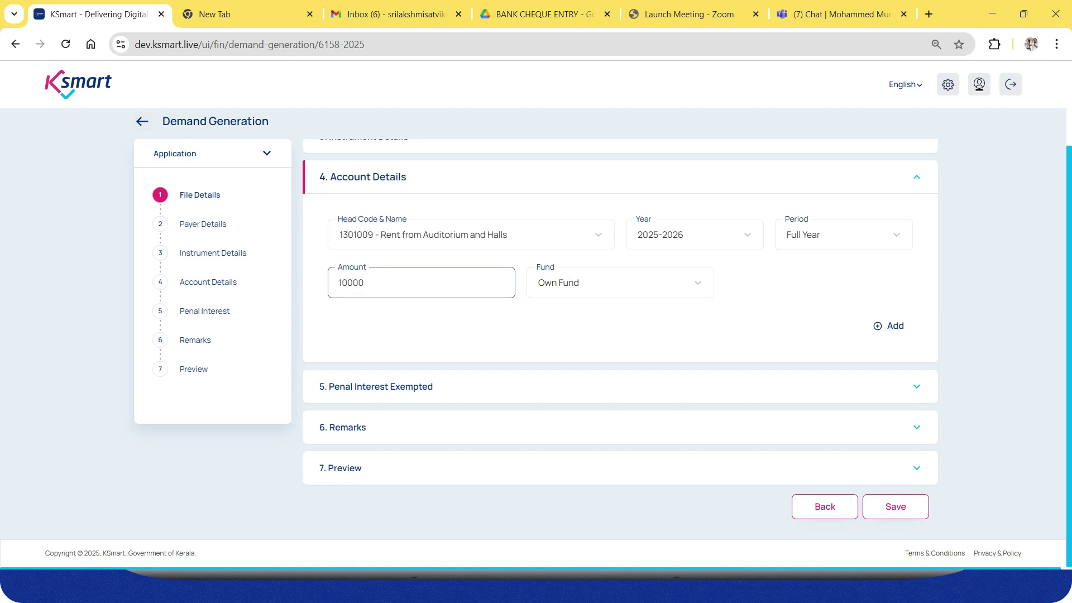
scroll(704, 341, up, 2)
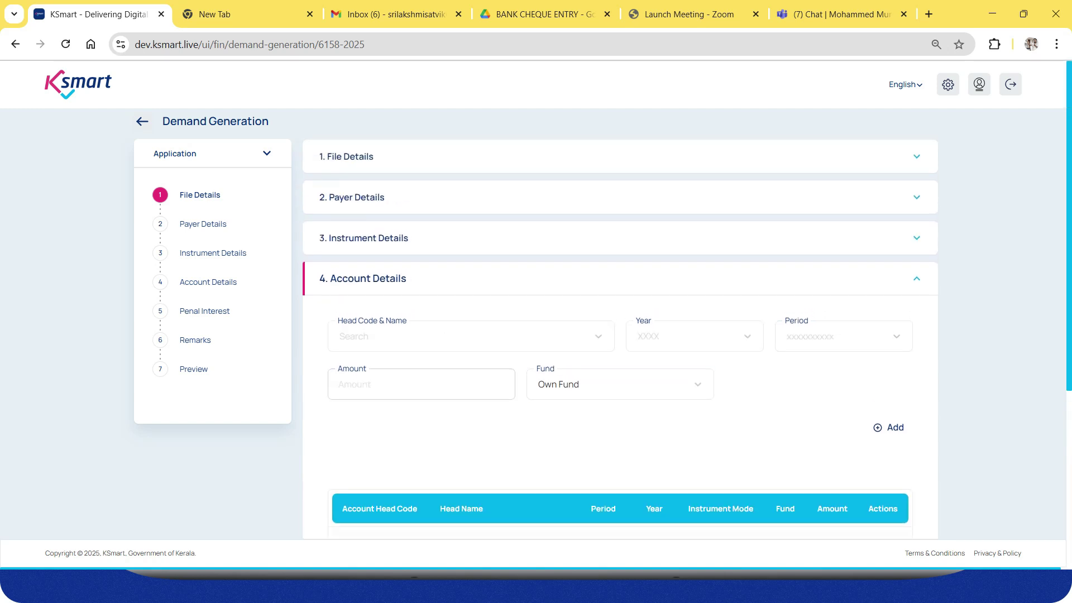
click(619, 198)
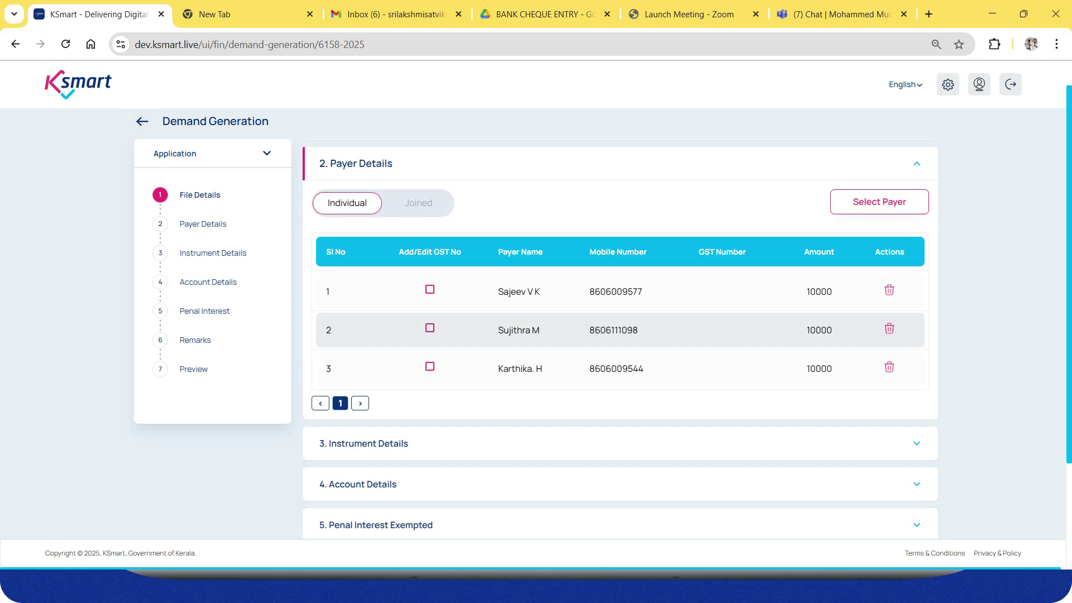
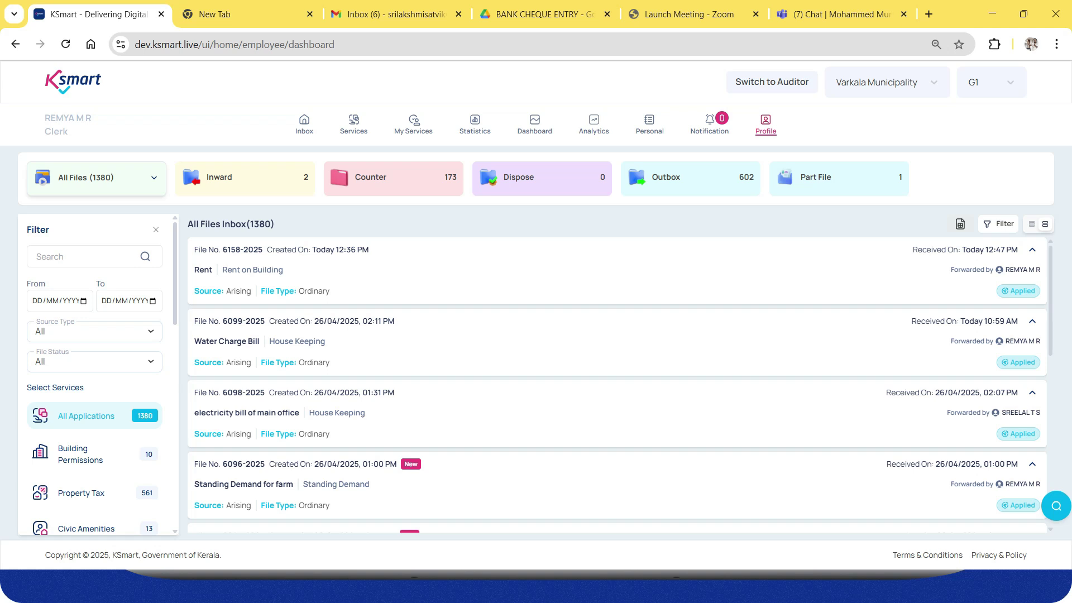
Start a new arising file from the Services page.
click(354, 124)
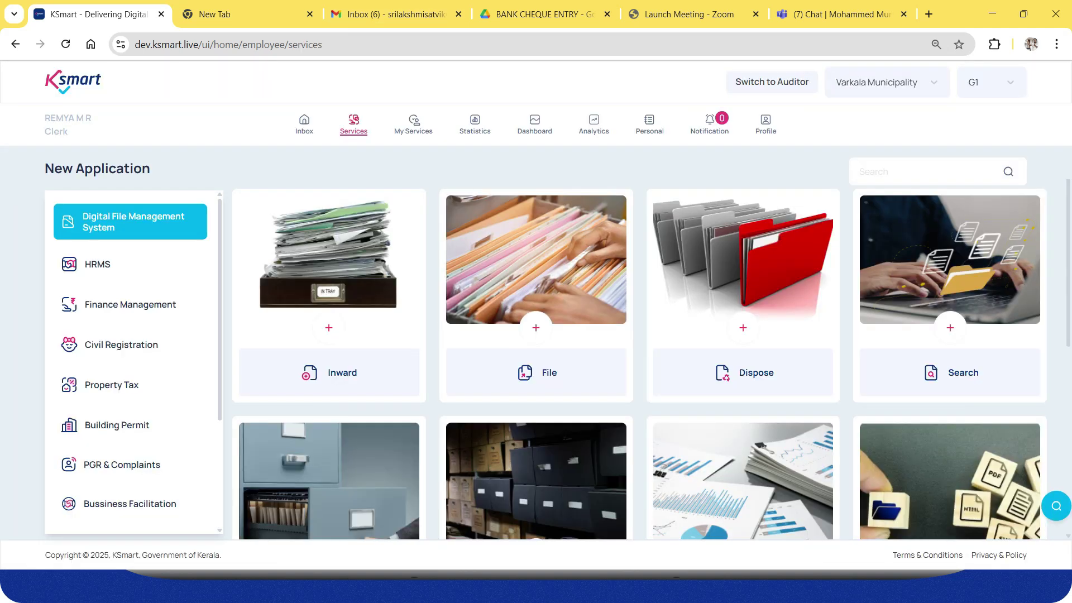
click(537, 328)
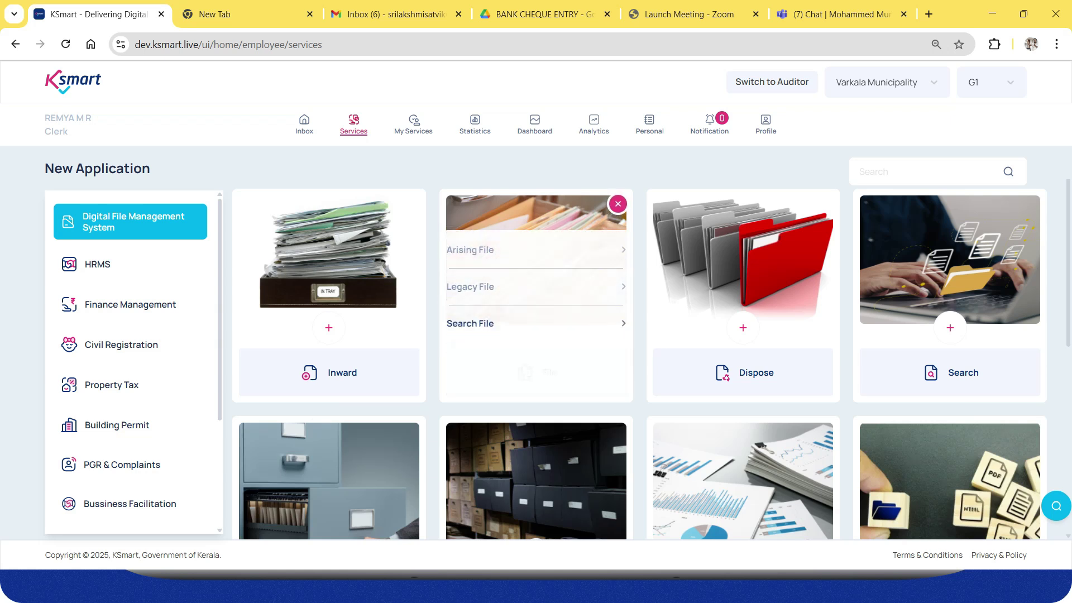
click(491, 243)
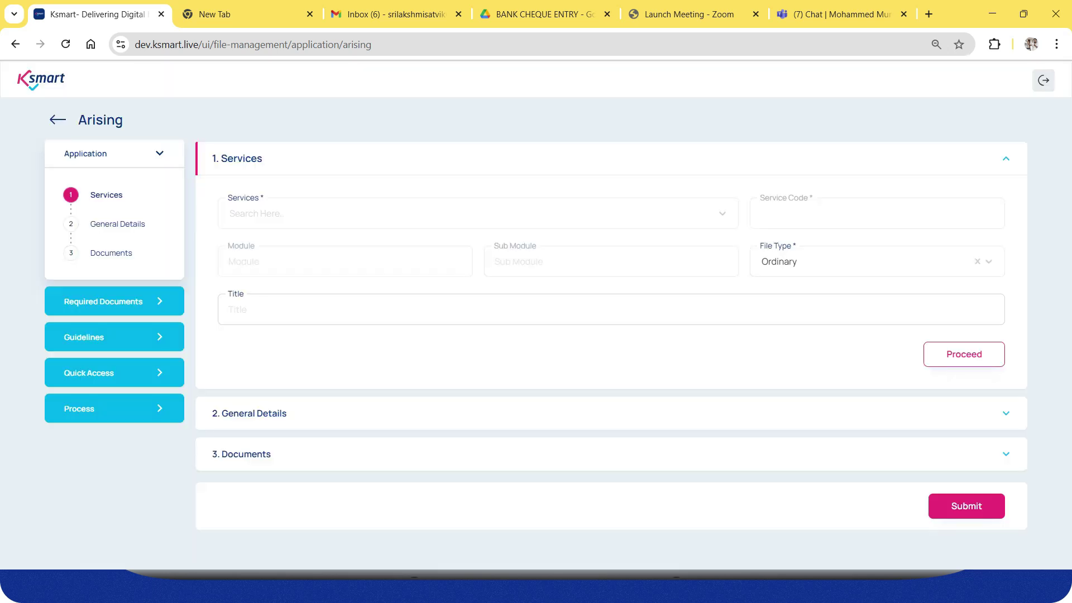
Choose the 'Rent from Localbody properties' service, proceed, and submit and confirm the new file.
click(478, 214)
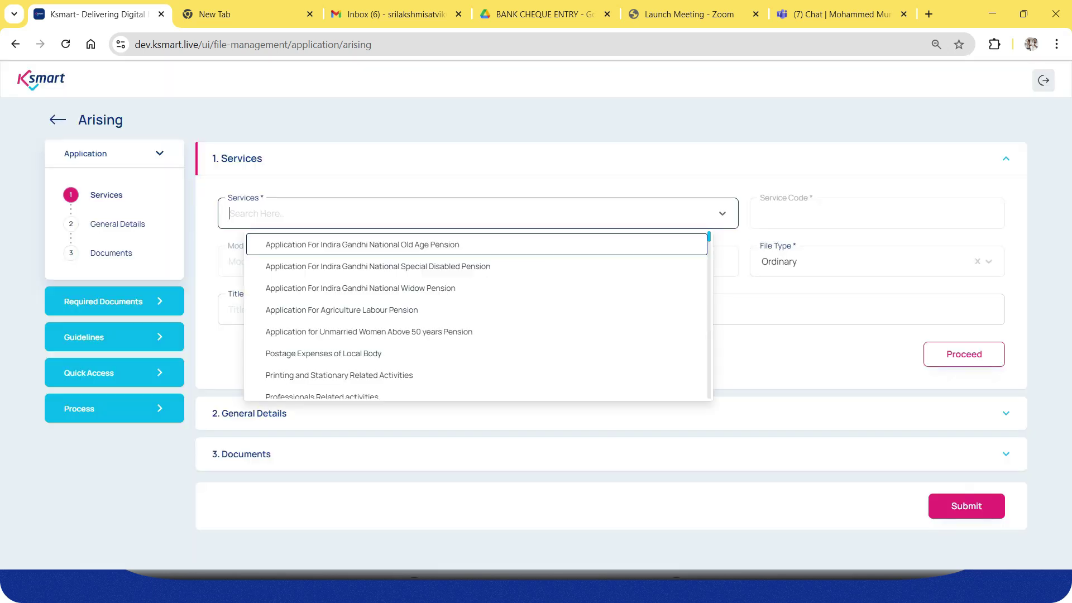
text(rent)
key(Down)
key(Down)
key(Down)
key(Down)
key(Down)
key(Return)
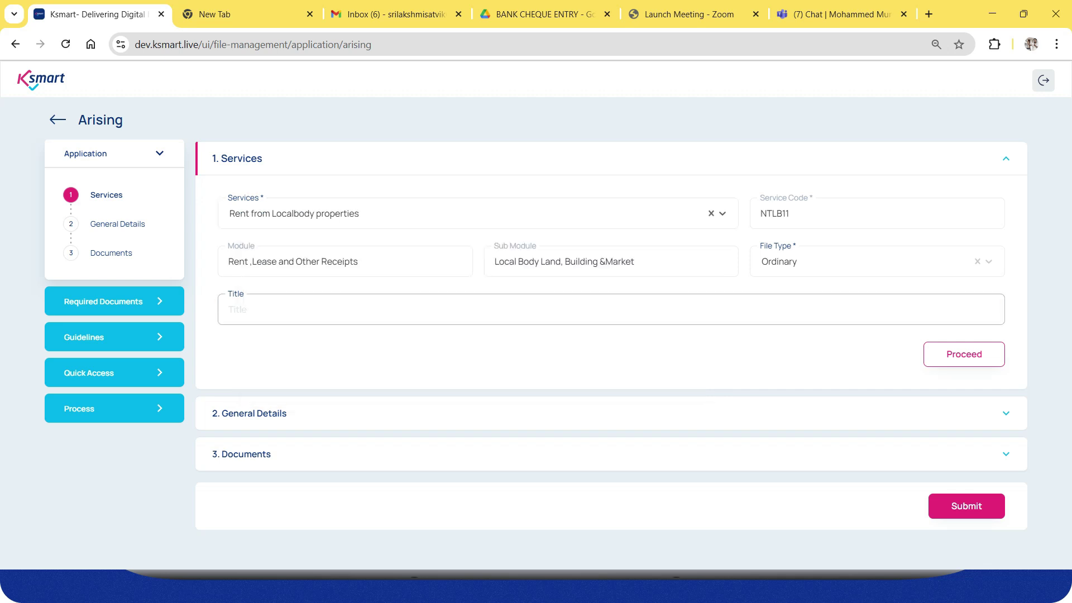
click(965, 355)
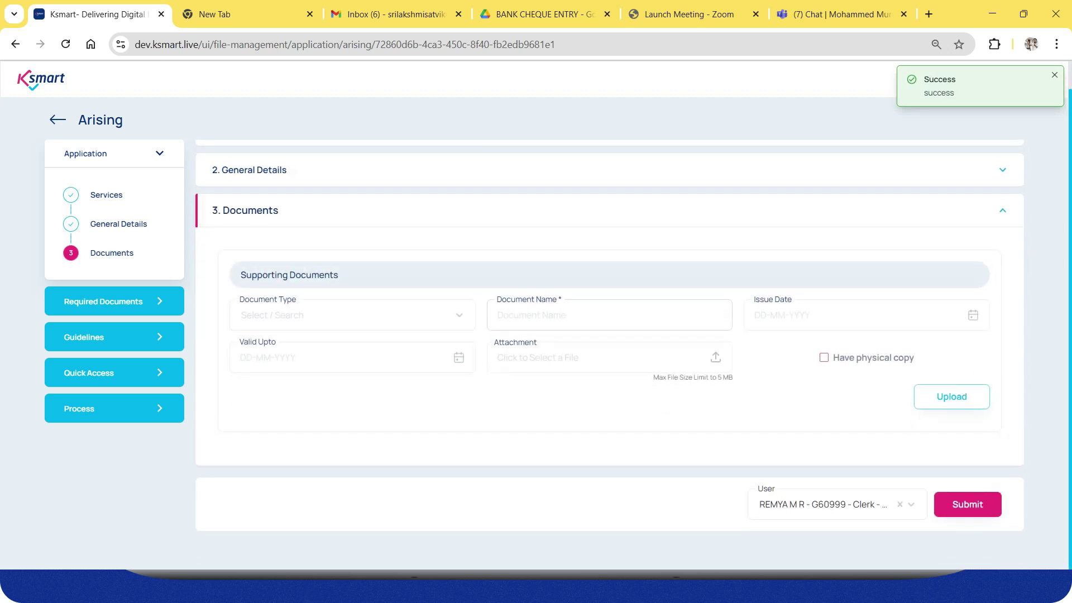
click(968, 504)
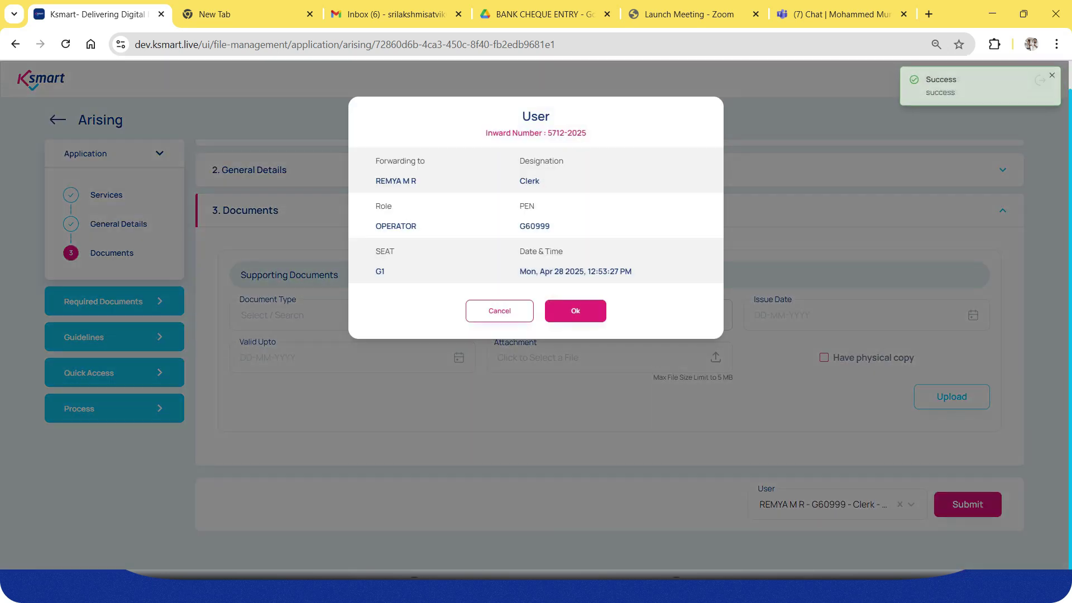
click(574, 311)
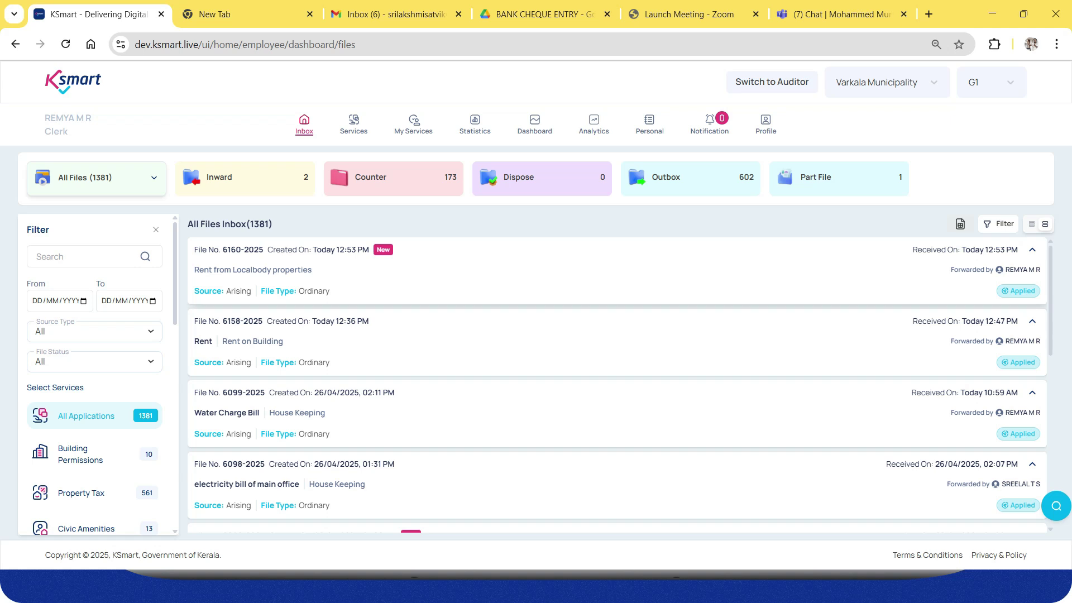
Open file 6160-2025 and save a beneficiary whose profile is fetched by mobile number.
click(393, 271)
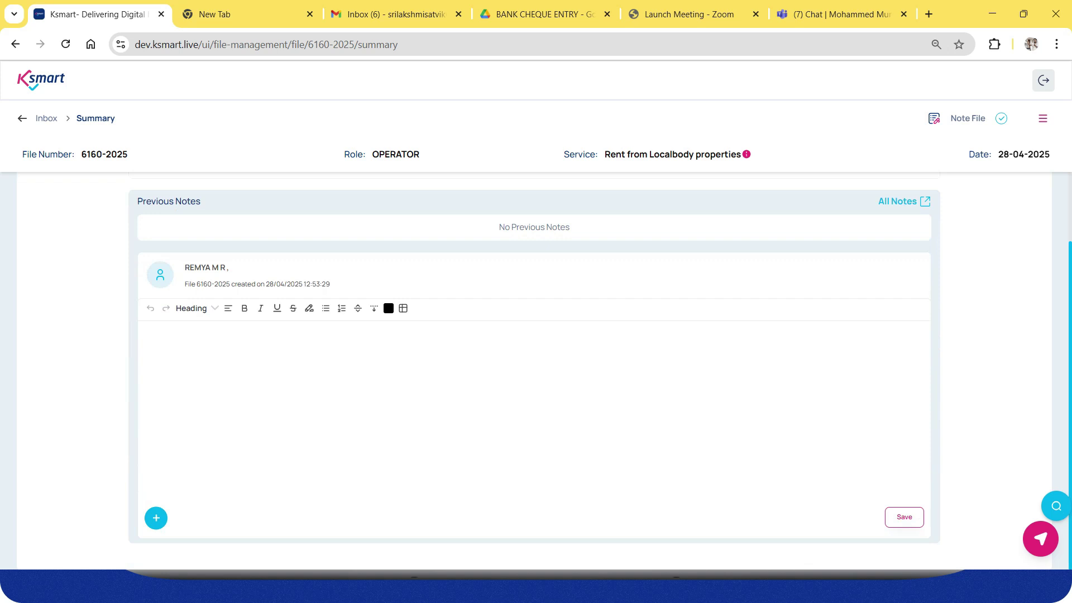
click(1043, 118)
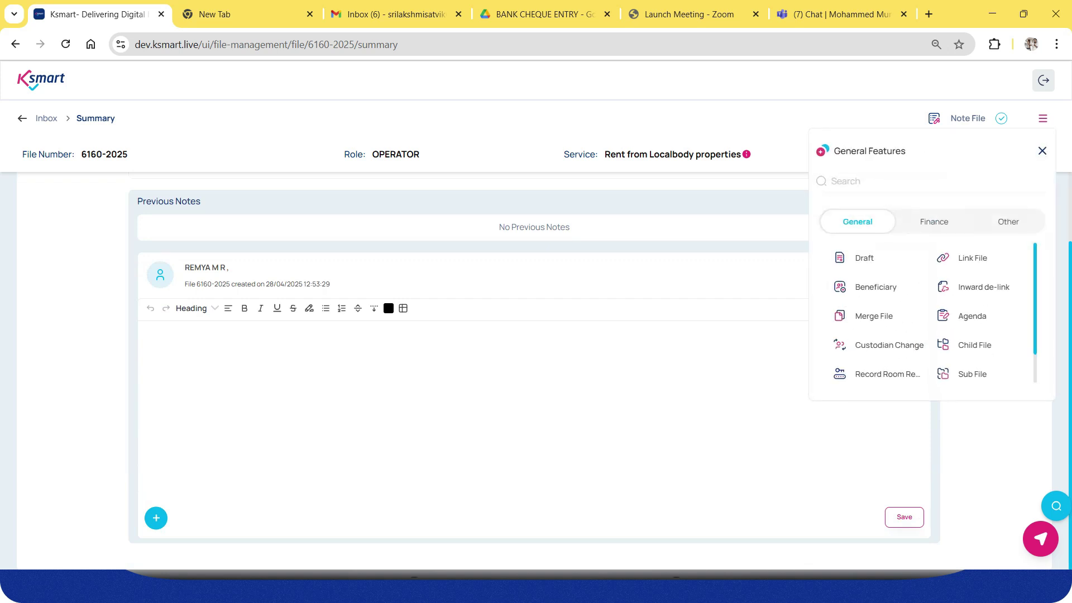
click(875, 287)
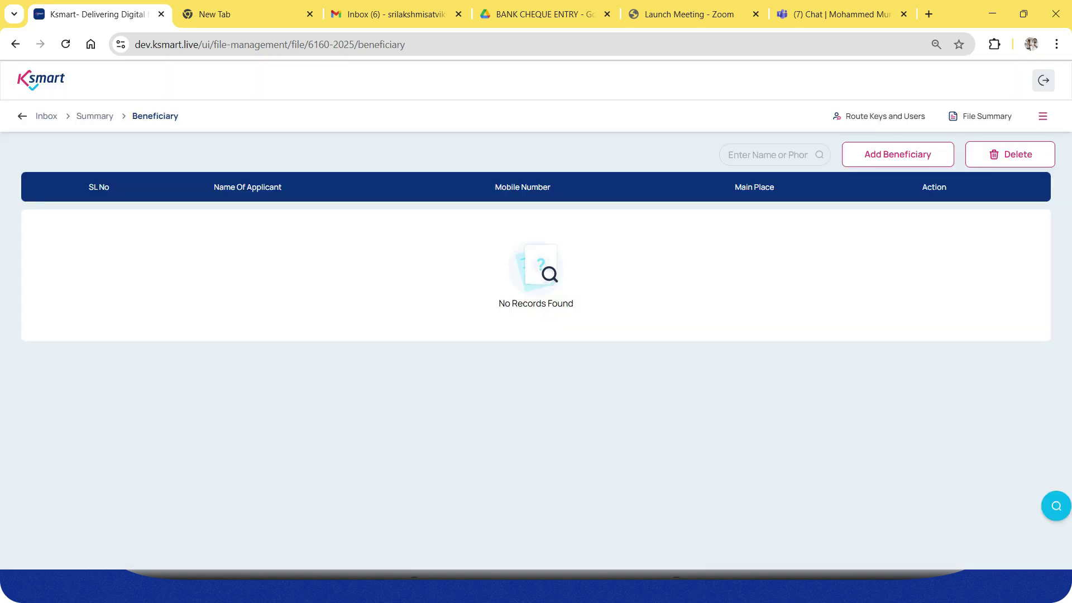
click(897, 155)
key(Return)
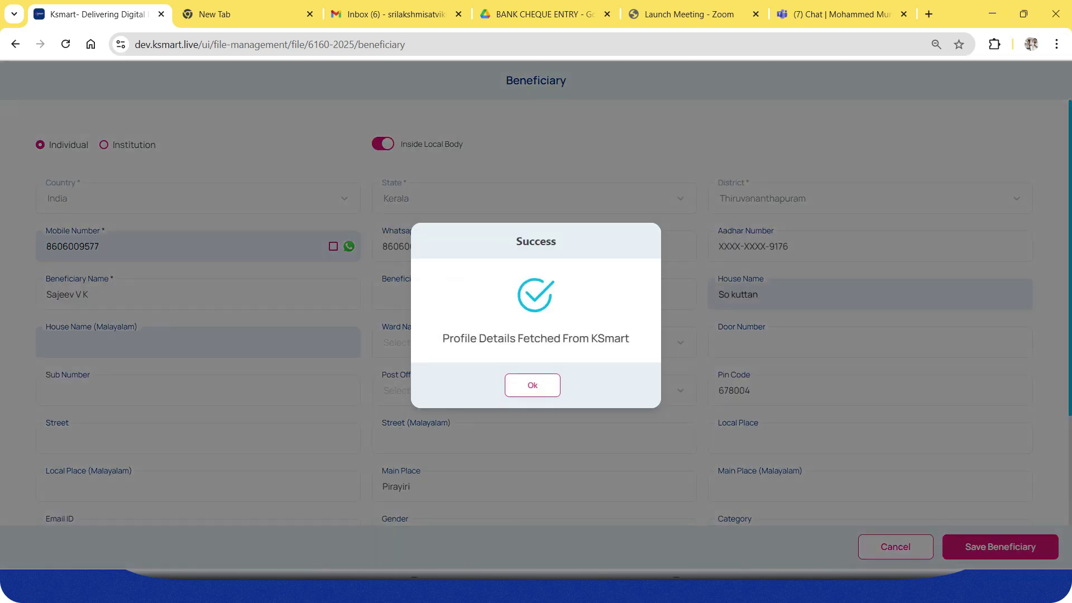
key(Return)
click(1001, 547)
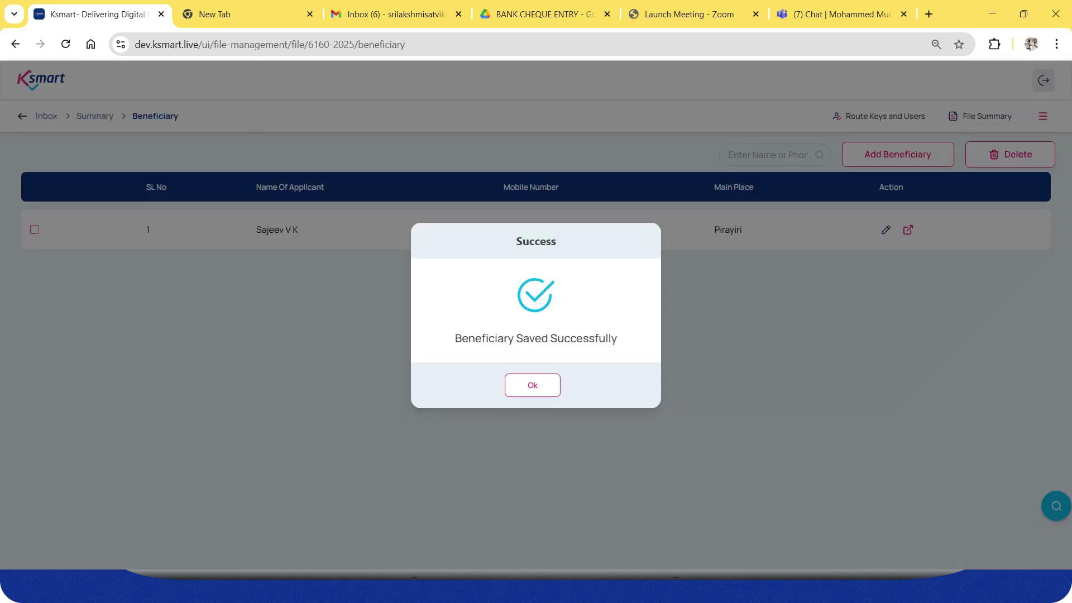
key(Return)
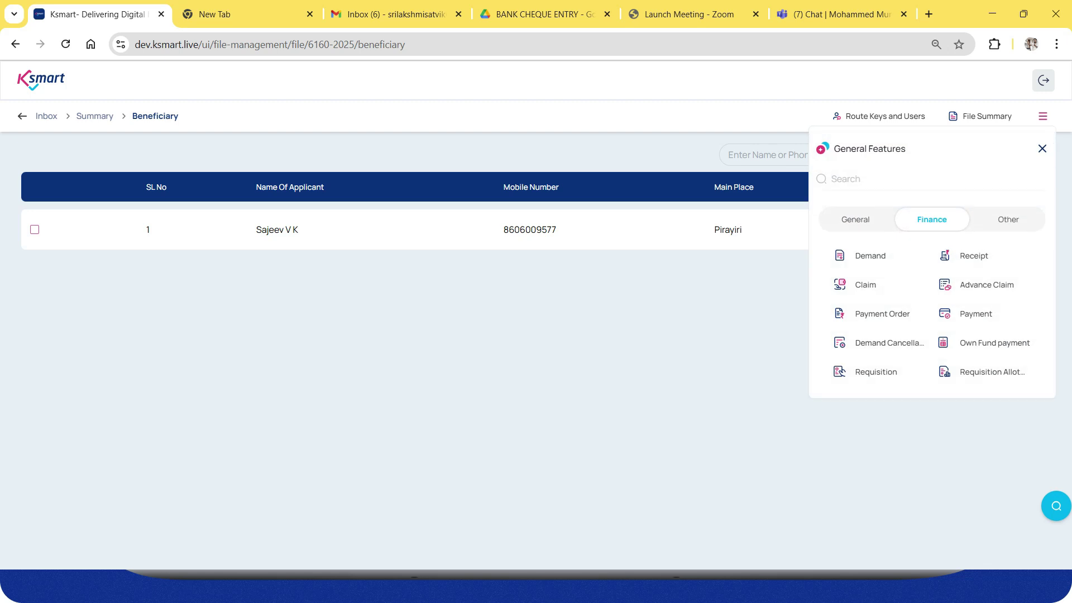
Start a demand for the file and add the beneficiary as its payer.
click(870, 256)
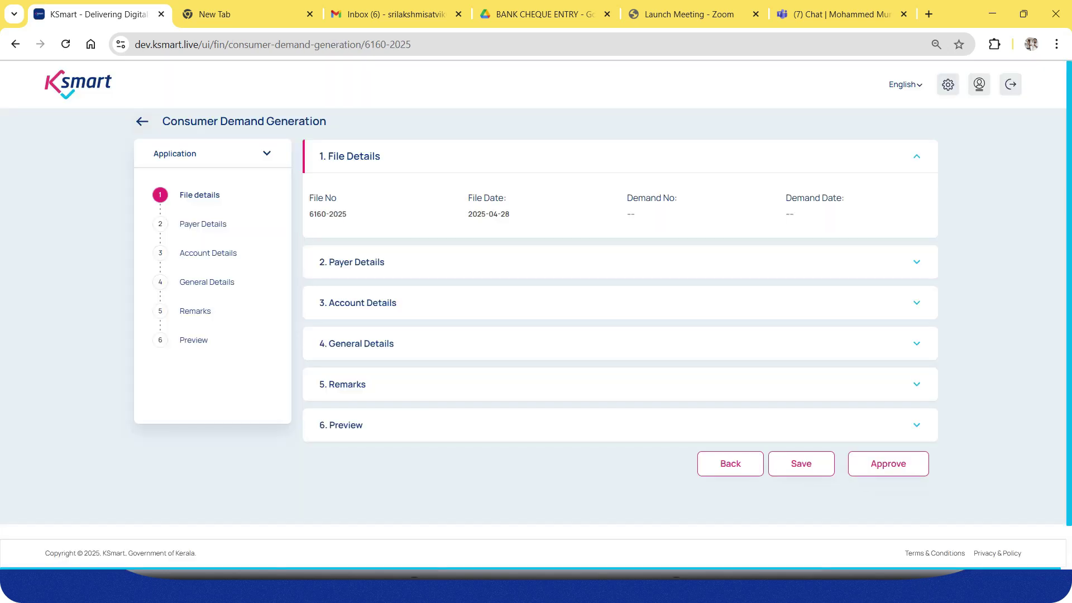
click(916, 262)
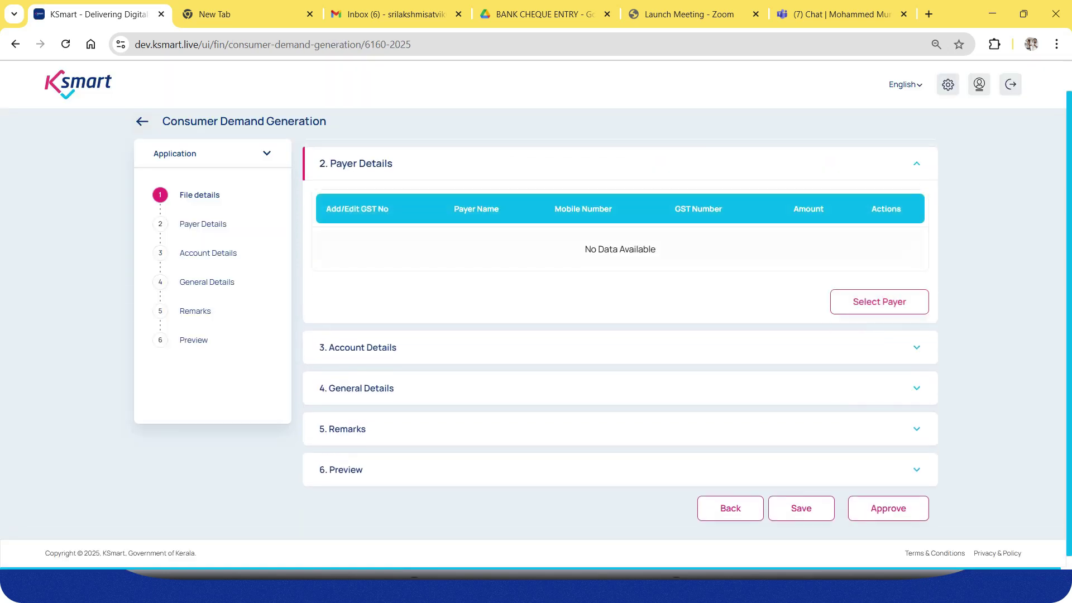
click(880, 302)
click(418, 249)
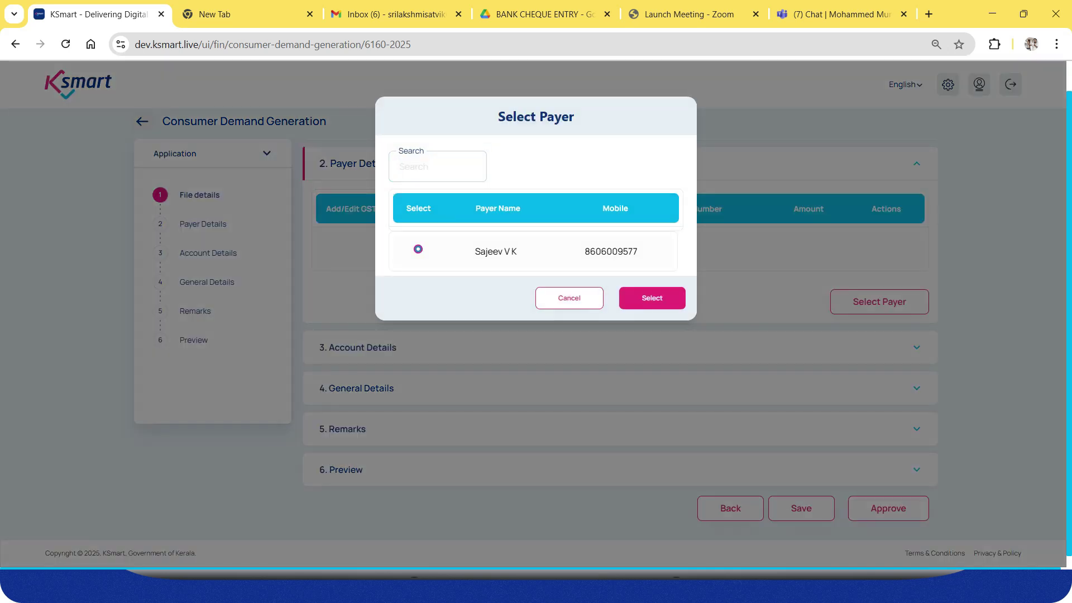
click(652, 298)
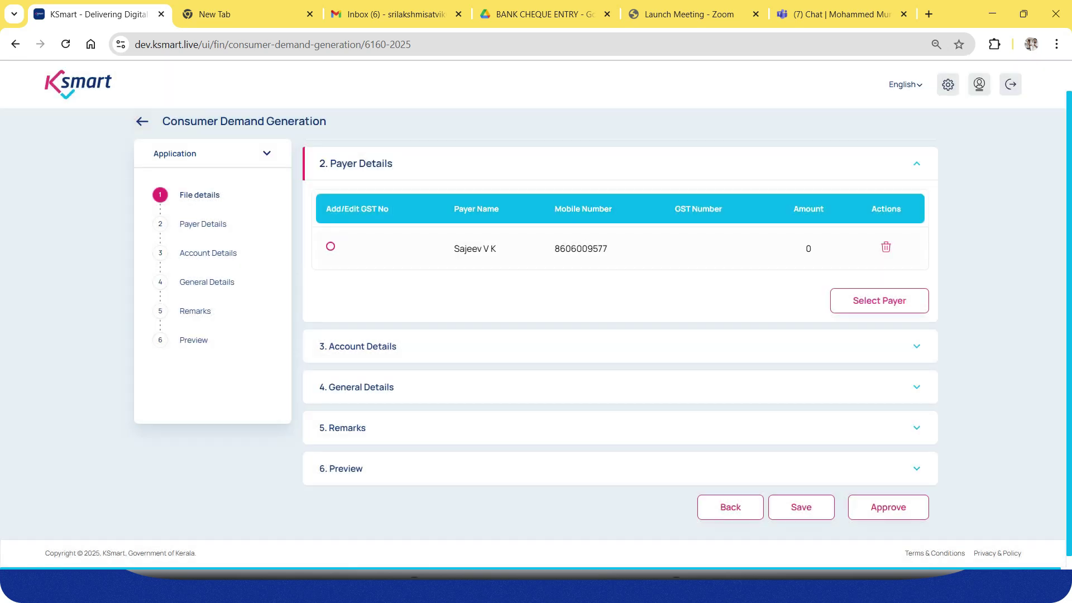
Select head code 1301009 - Rent from Auditorium and Halls under Account Details.
click(416, 347)
click(447, 251)
key(Down)
key(Down)
key(Down)
key(Down)
key(Down)
key(Down)
key(Down)
key(Down)
key(Down)
key(Down)
key(Down)
key(Up)
key(Up)
key(Return)
key(Tab)
key(shift+Tab)
key(Down)
key(Down)
Change the head code to 1302001 - Rent from Staff Quarters.
key(Up)
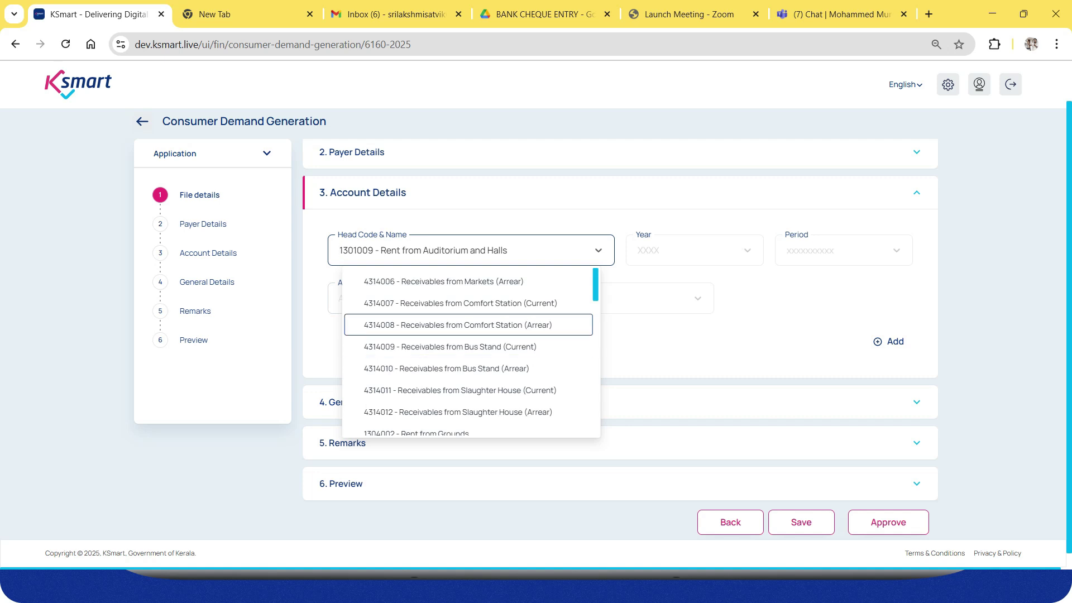
scroll(469, 353, down, 5)
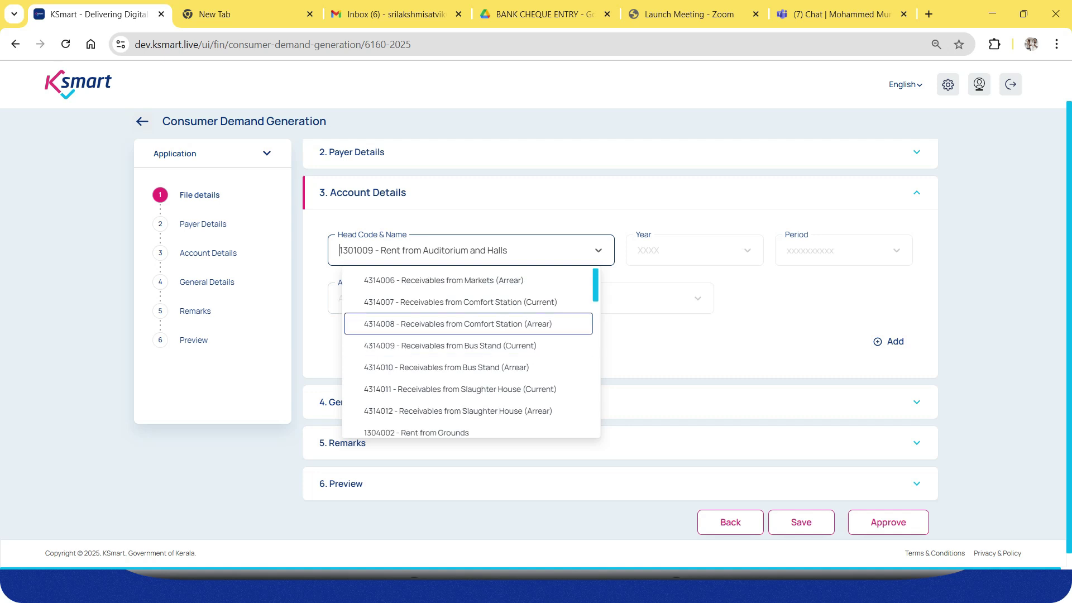
scroll(468, 353, down, 4)
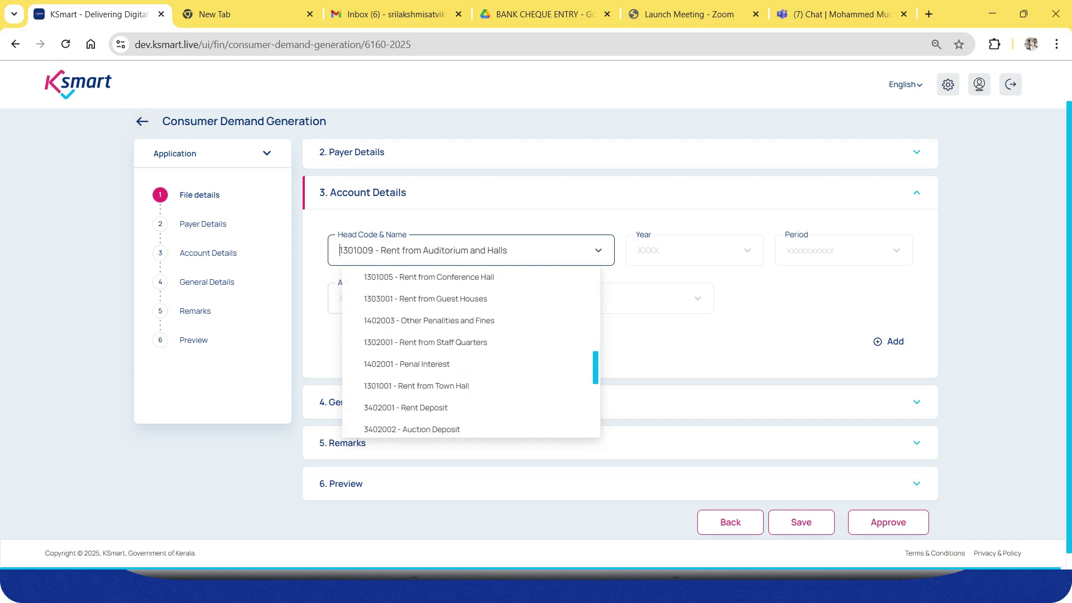
key(Down)
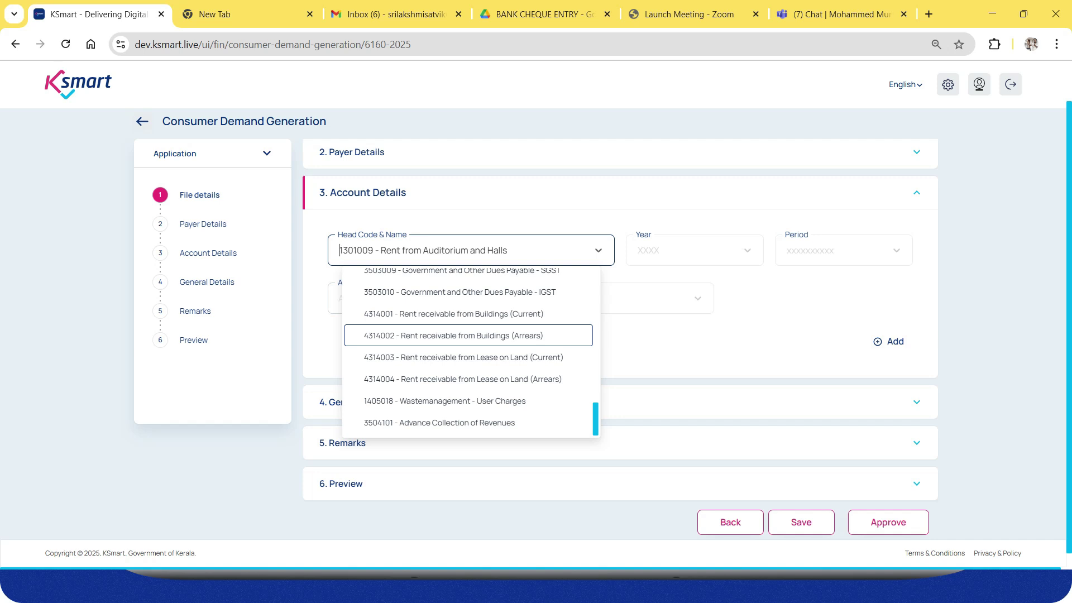
key(Up)
key(Up)
key(Up)
key(Up)
key(Up)
key(Up)
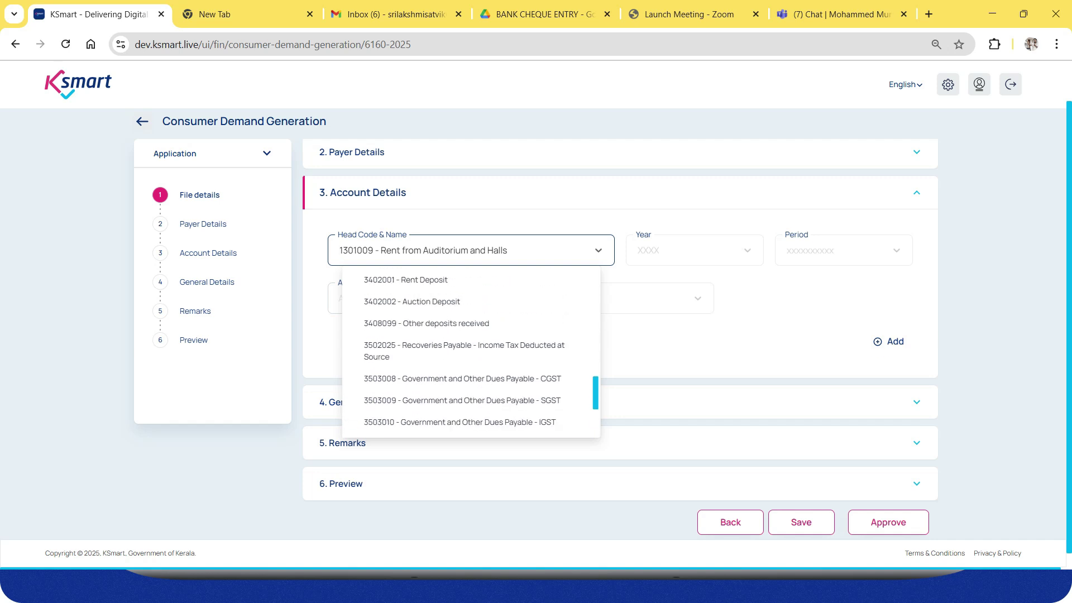
key(Up)
key(Up)
key(Up)
key(Up)
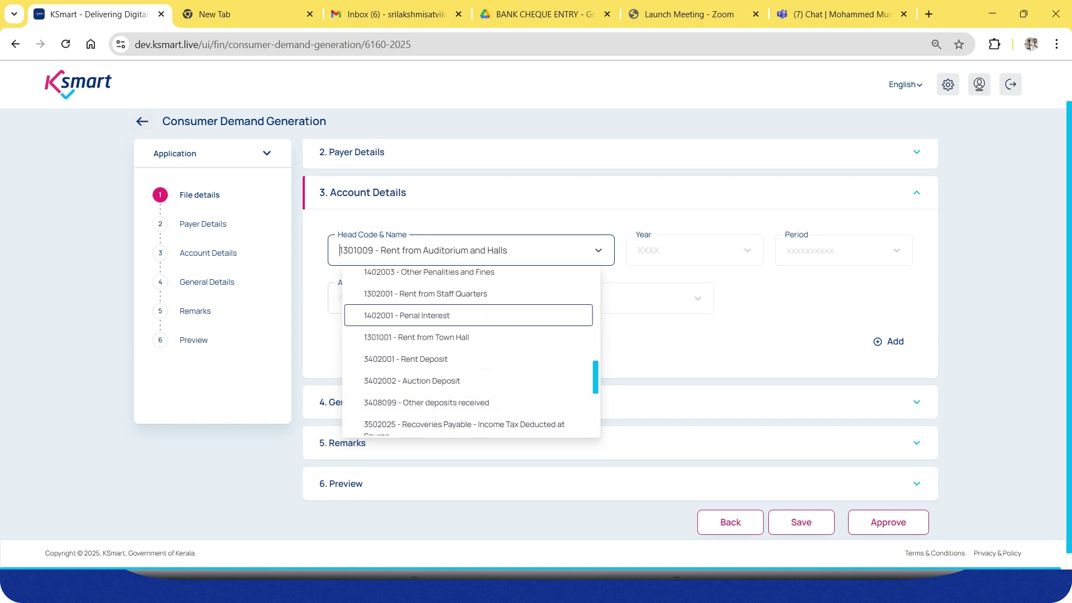
key(Up)
key(Return)
Add the entry for year 2025-2026, period Full Year, amount 1000.
key(Tab)
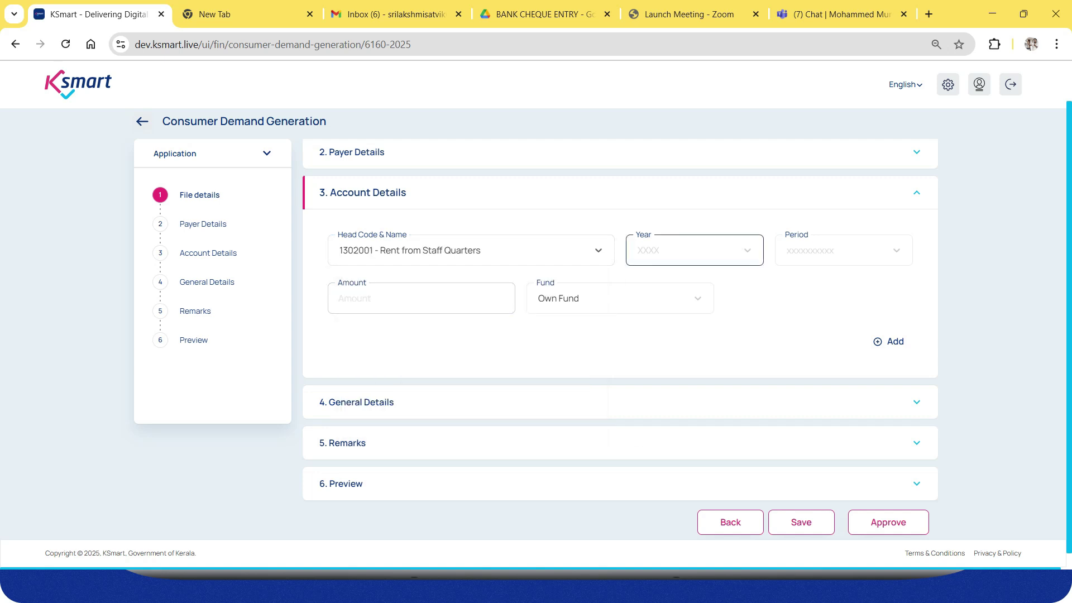
key(Down)
key(Down)
key(Return)
key(Tab)
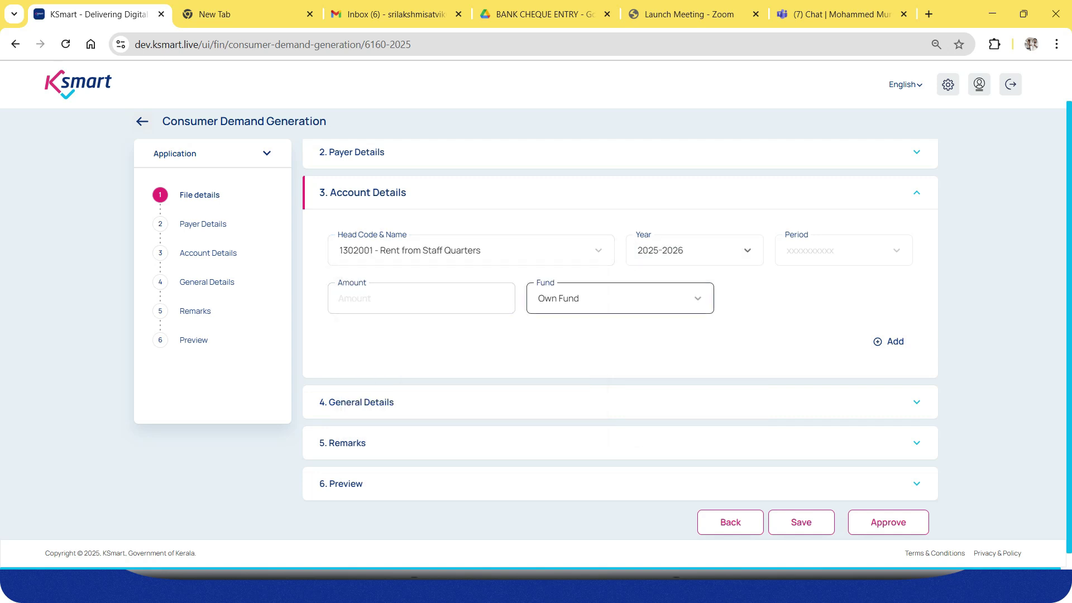
key(Tab)
key(Down)
key(Down)
key(Down)
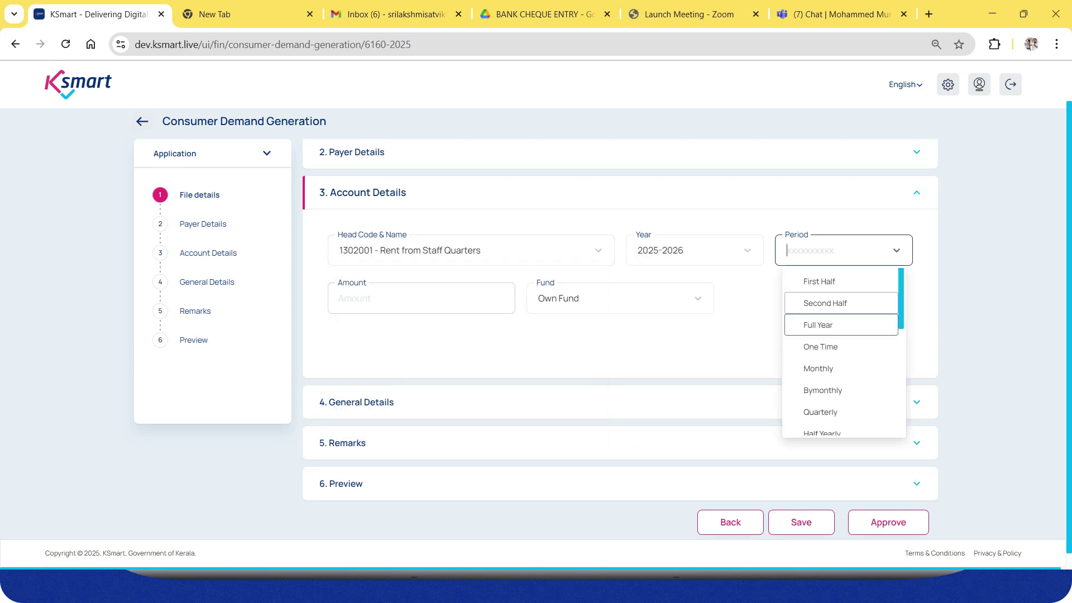
key(Return)
key(Tab)
text(1000)
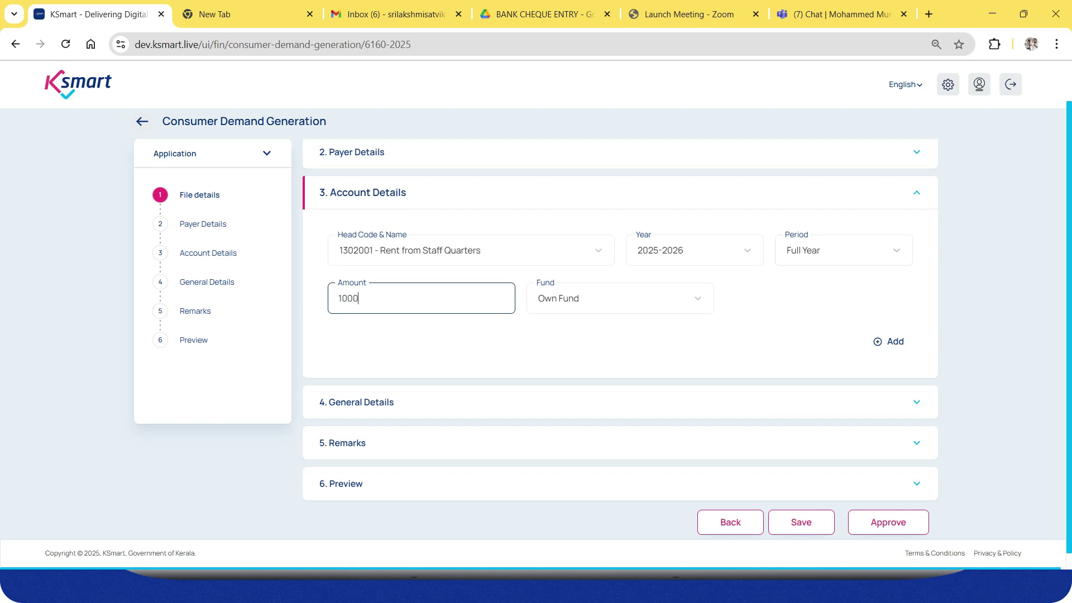
key(Return)
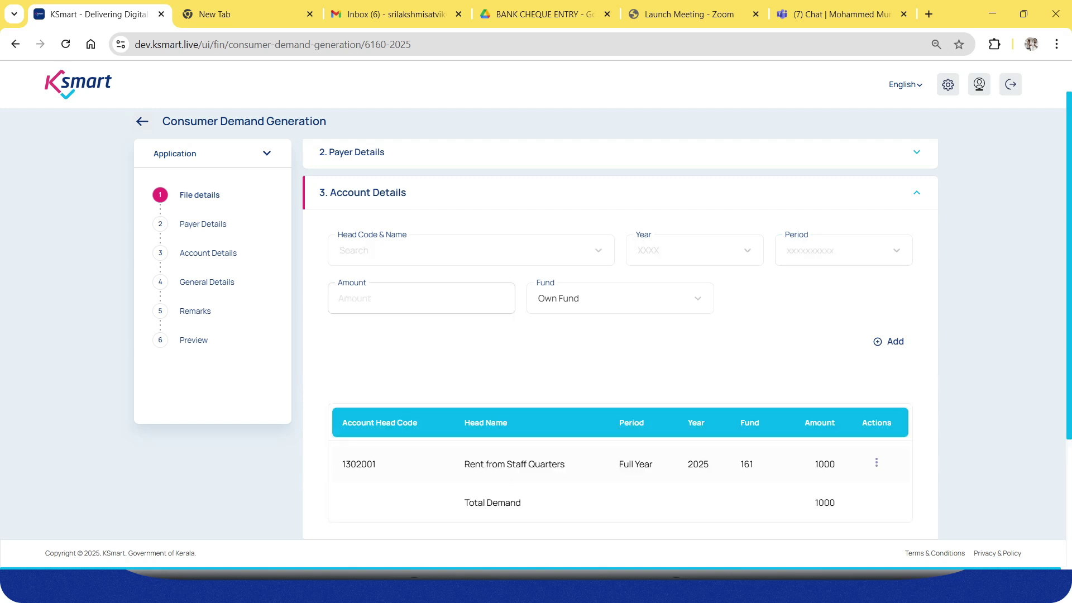
scroll(620, 339, down, 4)
Save the demand from General Details and approve it.
click(413, 386)
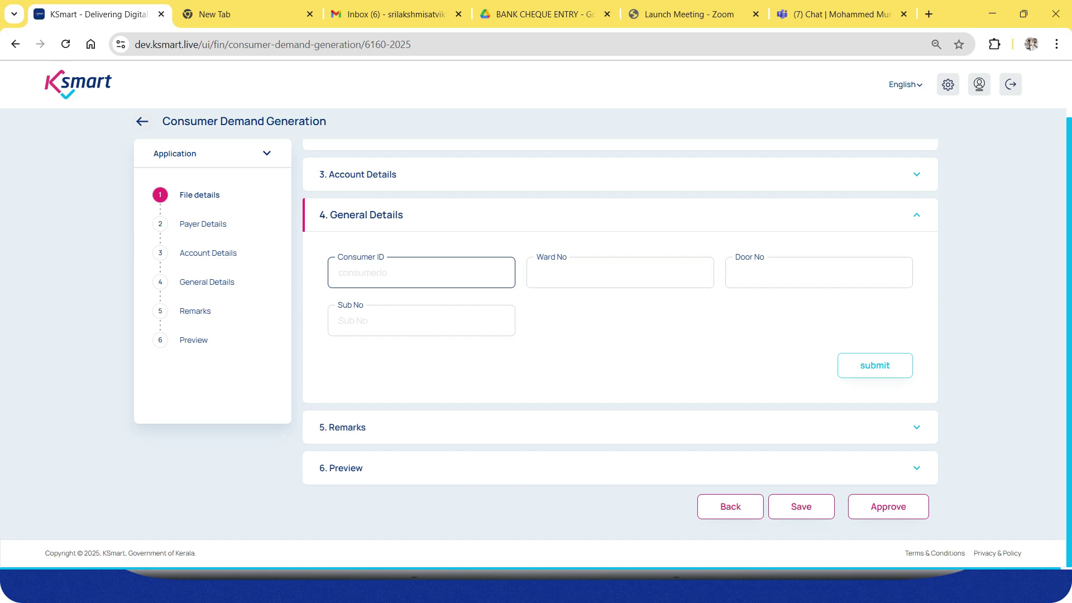
click(802, 506)
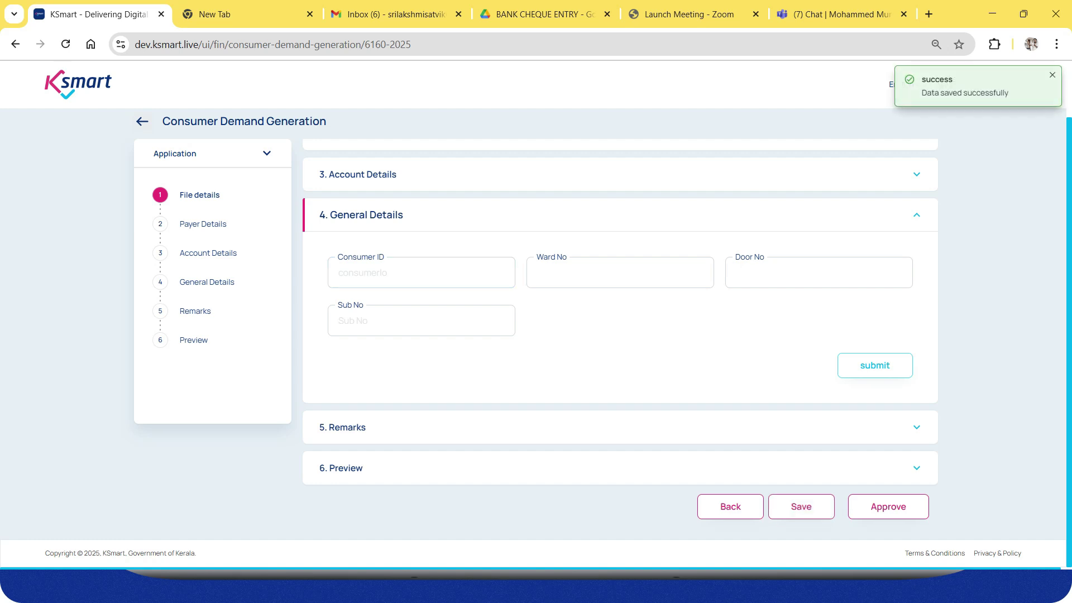
click(889, 506)
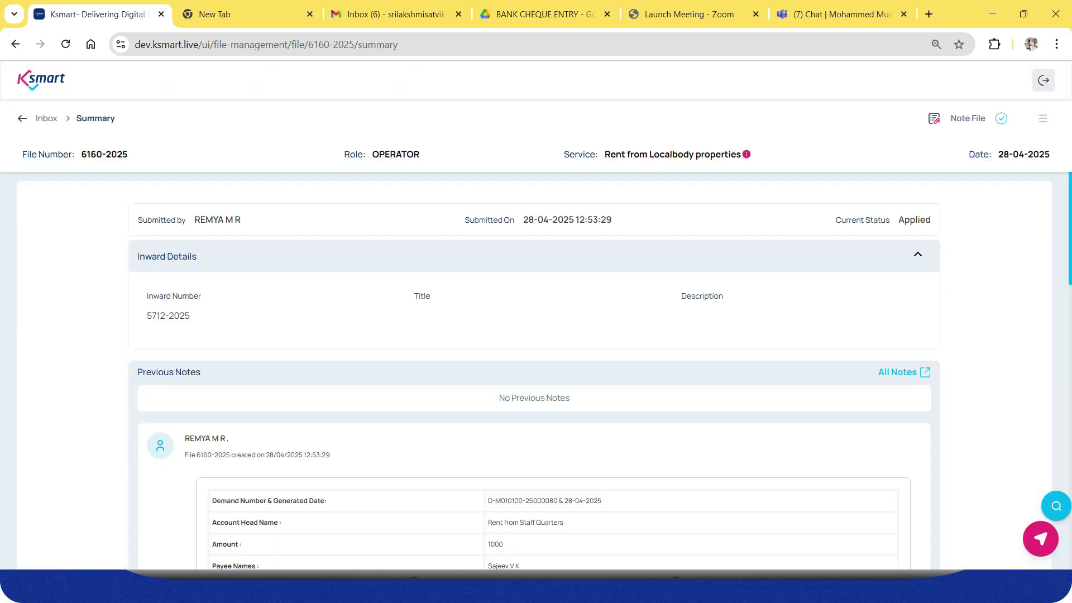
Review the Demand saved and Demand approved cards in Previous Notes, then switch to the PowerPoint slide show.
scroll(534, 371, down, 5)
scroll(535, 371, down, 5)
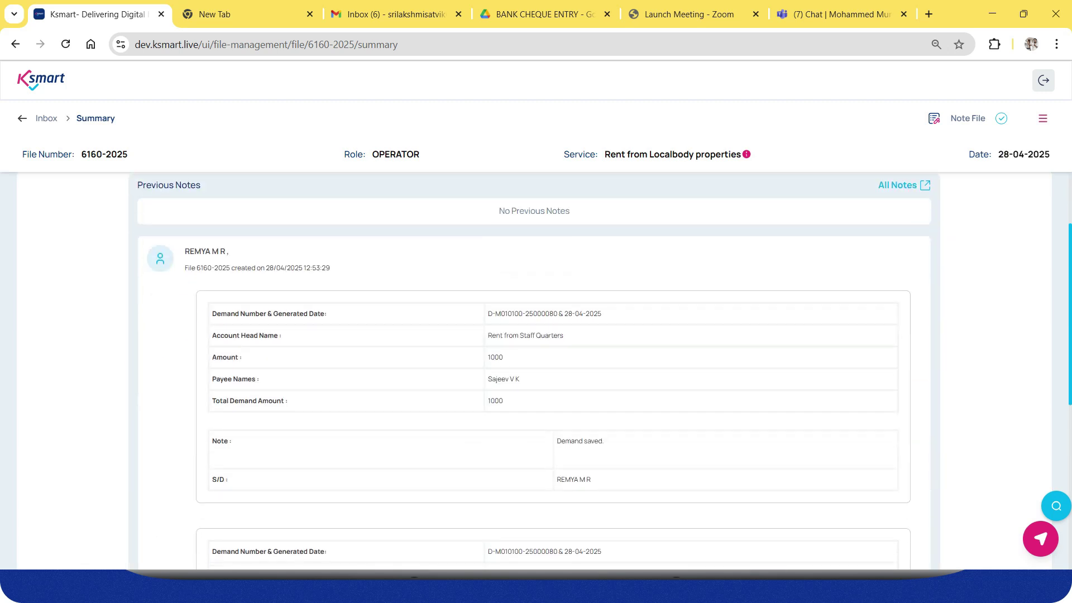
scroll(534, 371, up, 7)
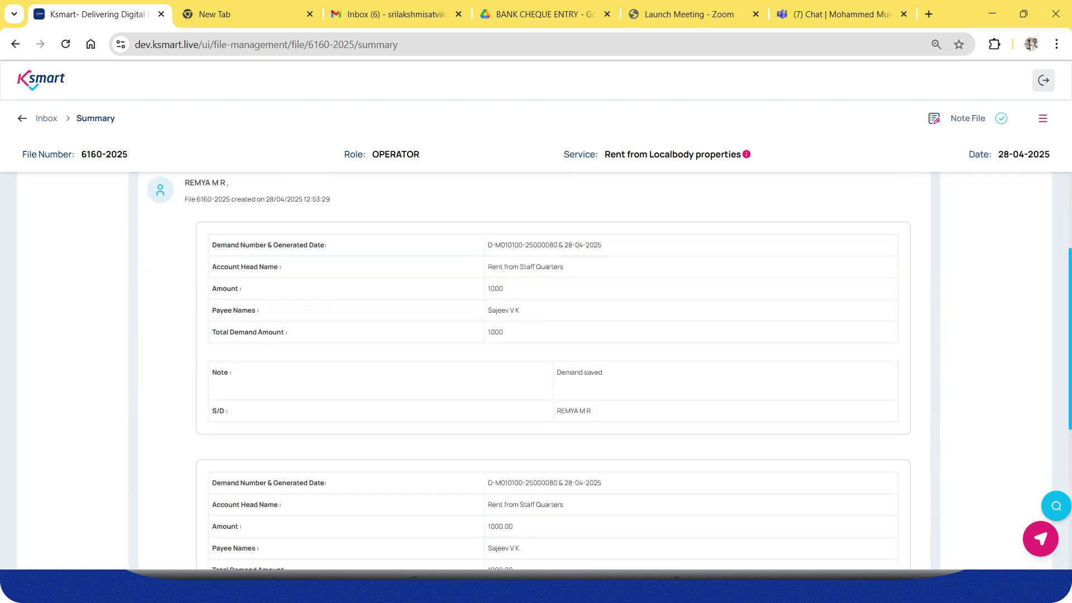
scroll(535, 371, down, 5)
scroll(534, 370, down, 5)
scroll(534, 371, up, 4)
scroll(534, 371, up, 2)
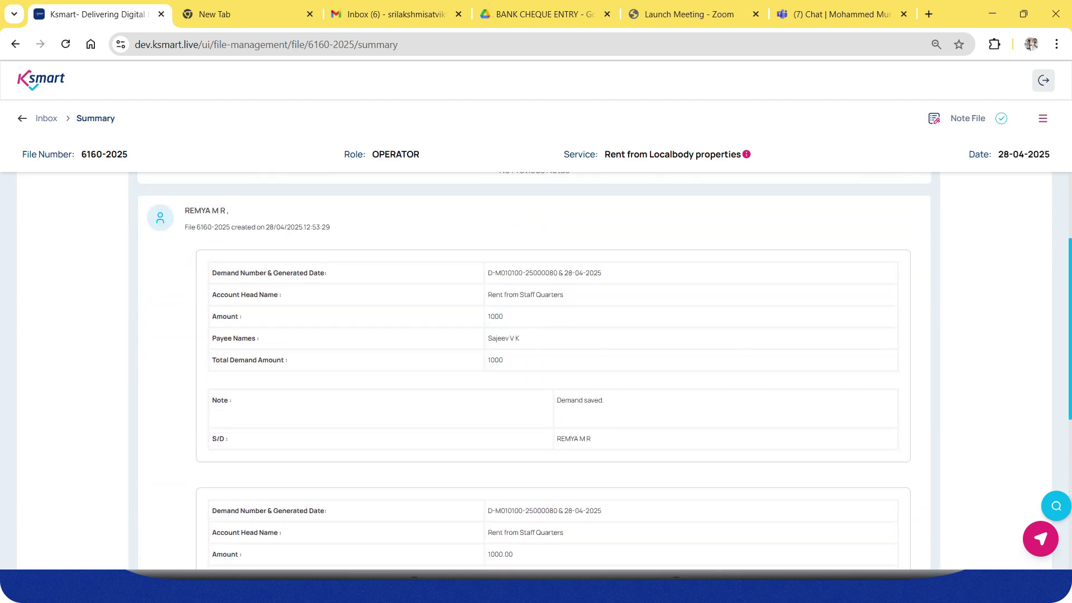
scroll(534, 371, up, 1)
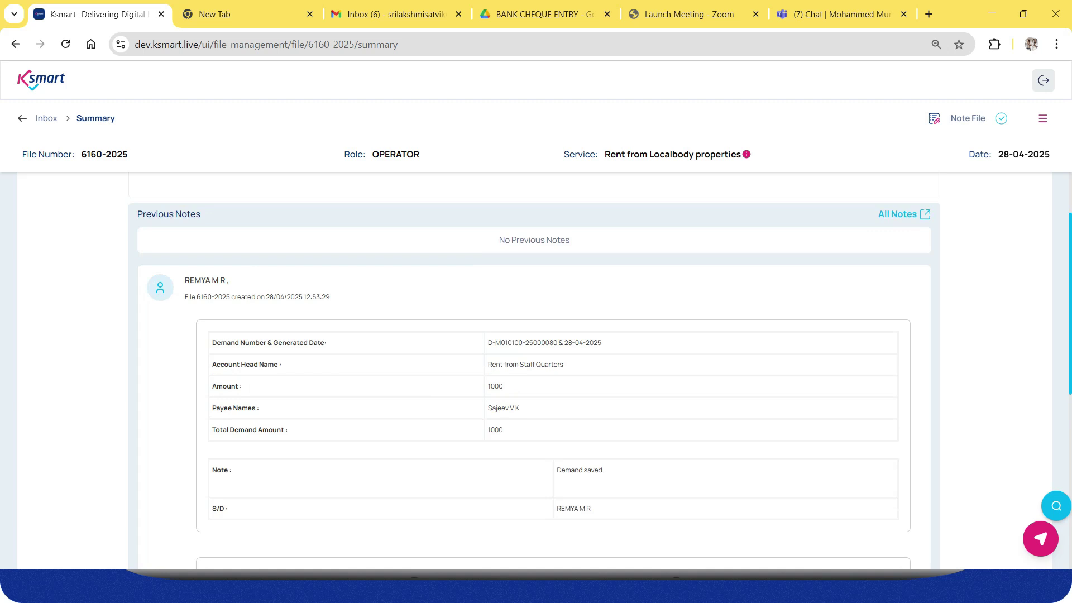
scroll(534, 370, down, 7)
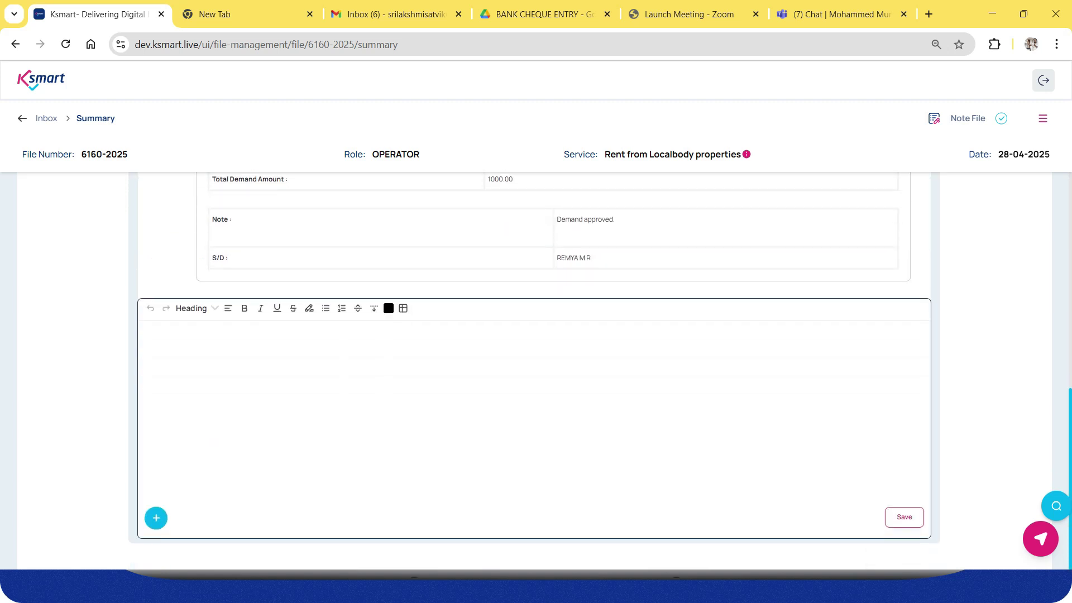
key(alt+Tab)
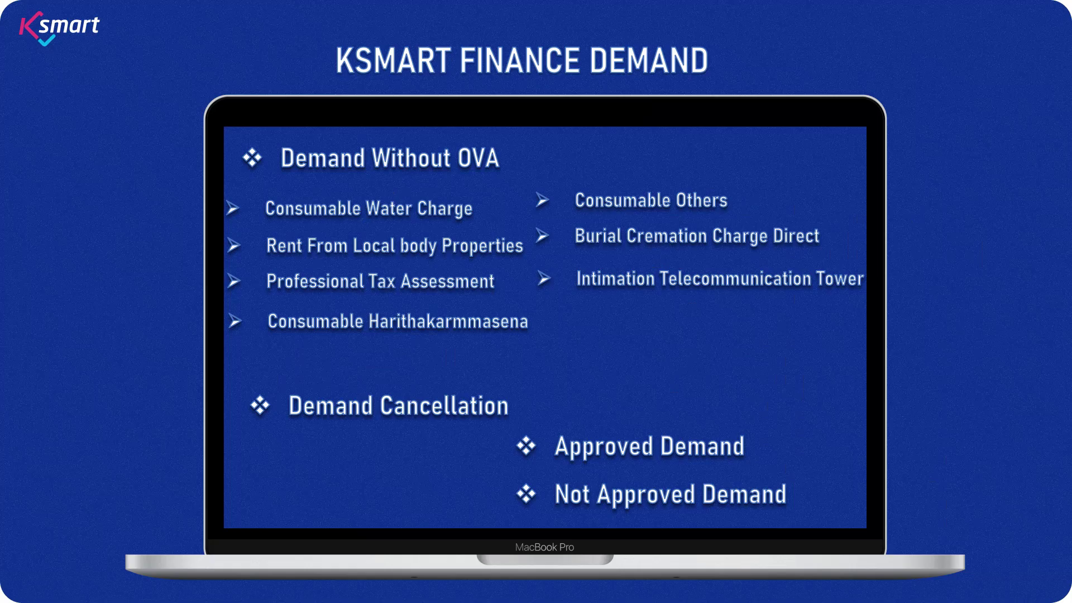
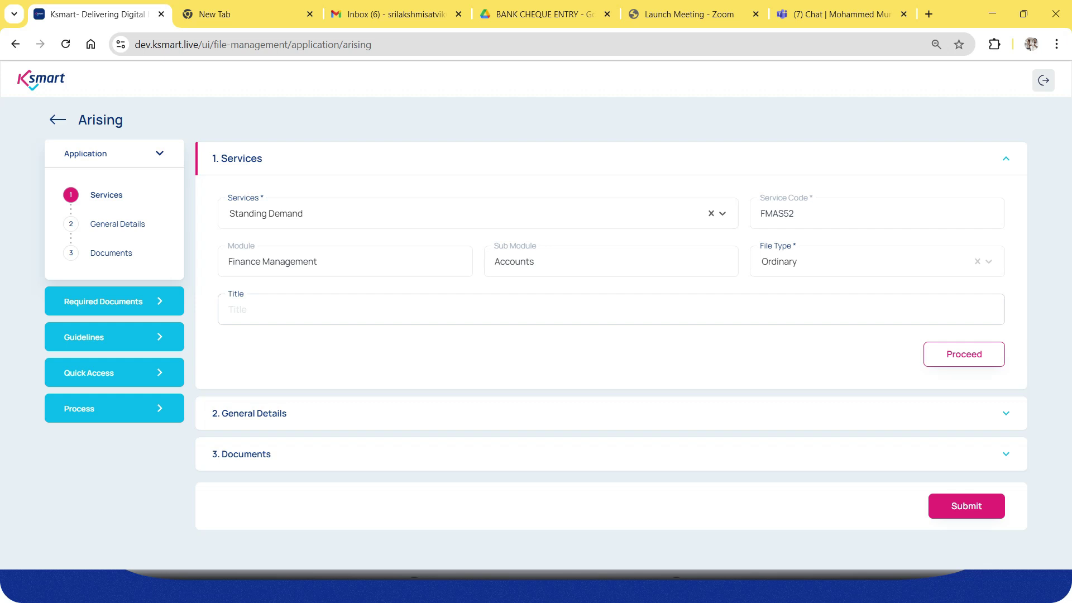
Submit the Standing Demand application and open the new file 6162-2025 from the inbox.
click(964, 354)
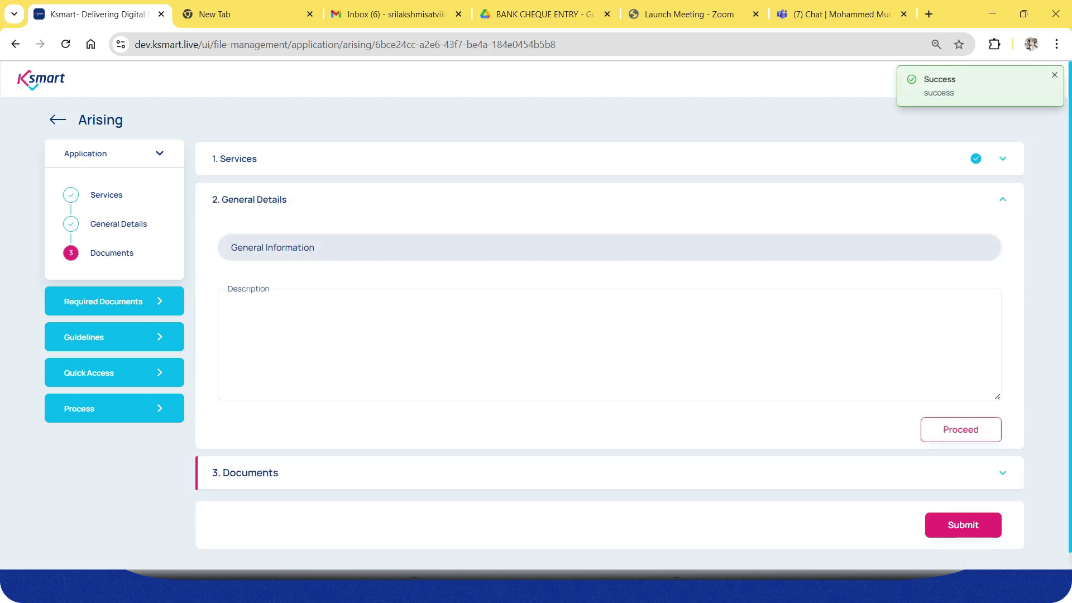
key(Return)
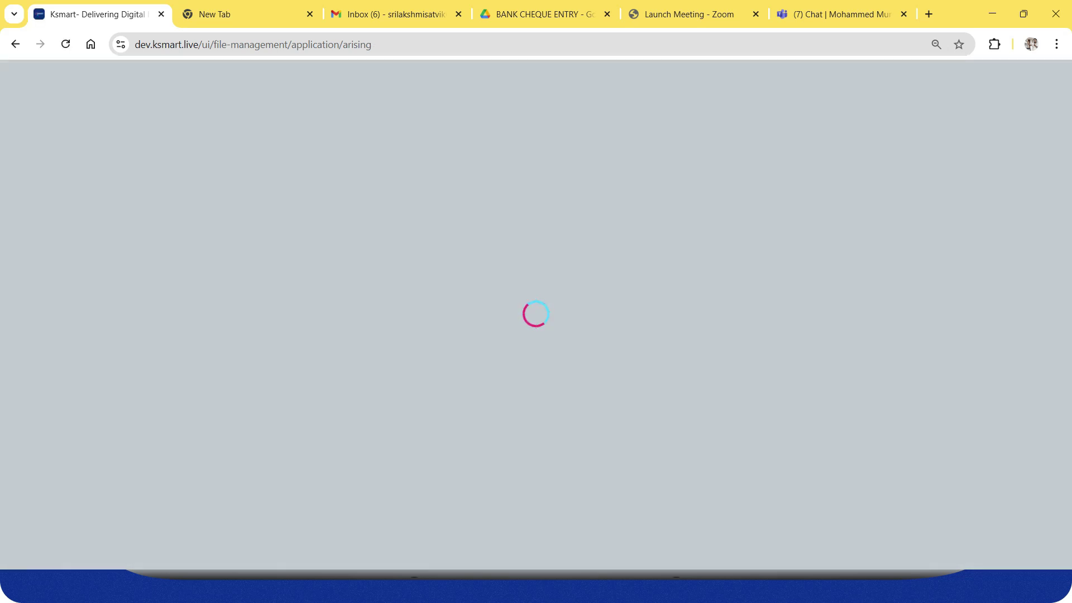
key(alt+Left)
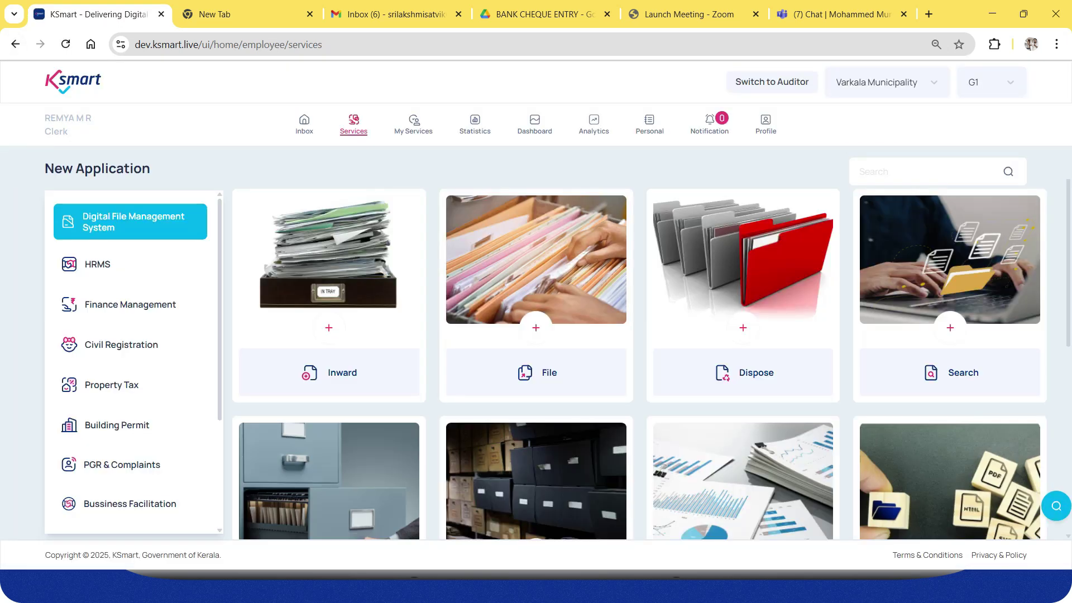
click(304, 124)
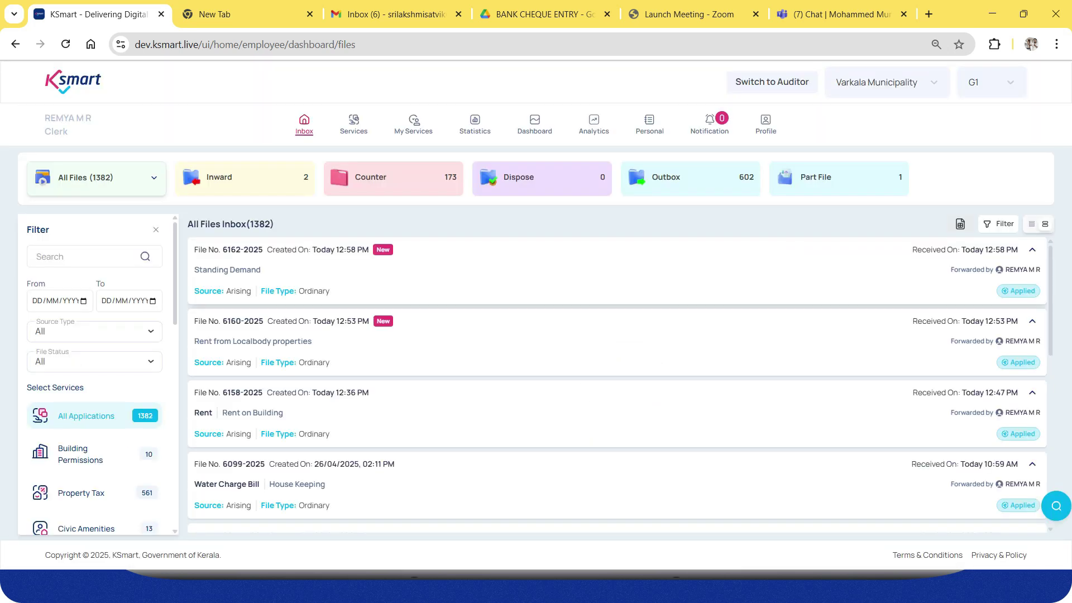
click(358, 272)
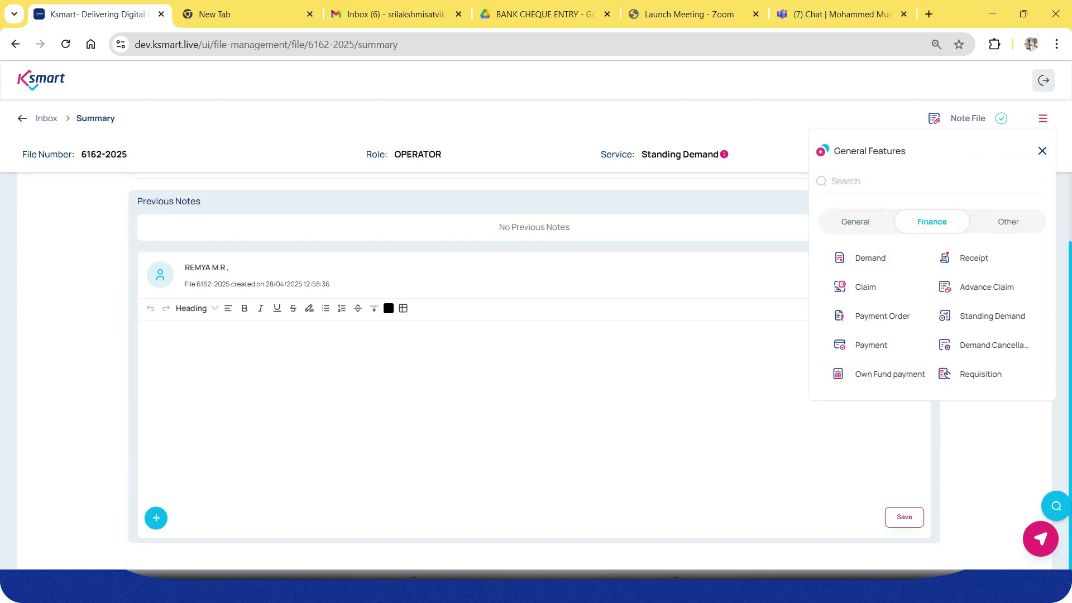
Start a standing demand on file 6162-2025 with Other Fees as the account head.
click(991, 316)
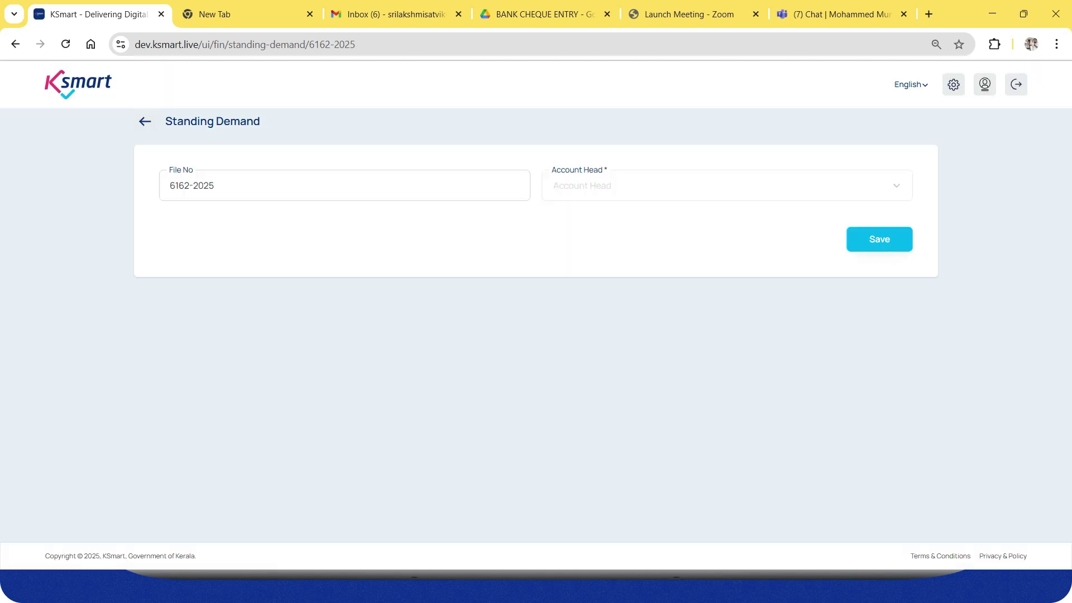
key(ctrl+a)
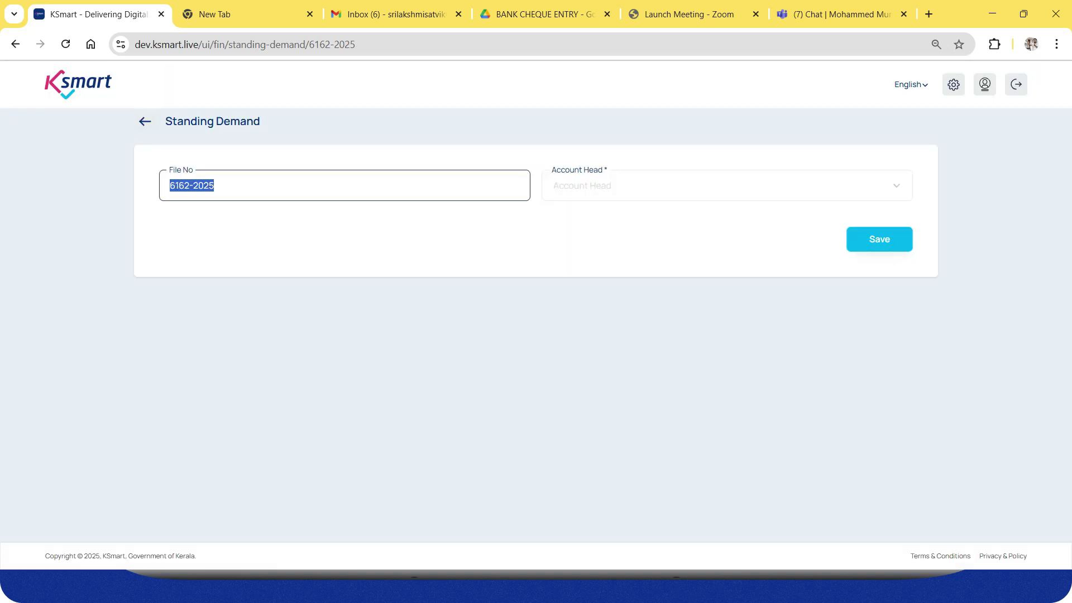
click(345, 185)
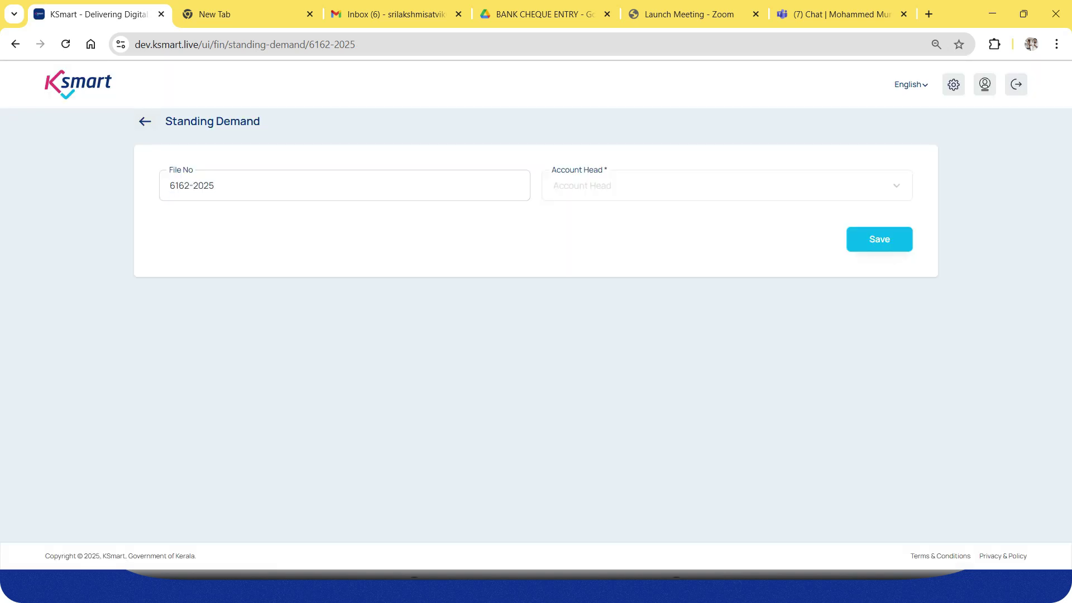
click(727, 185)
key(Down)
key(Down)
key(Down)
key(Down)
key(Down)
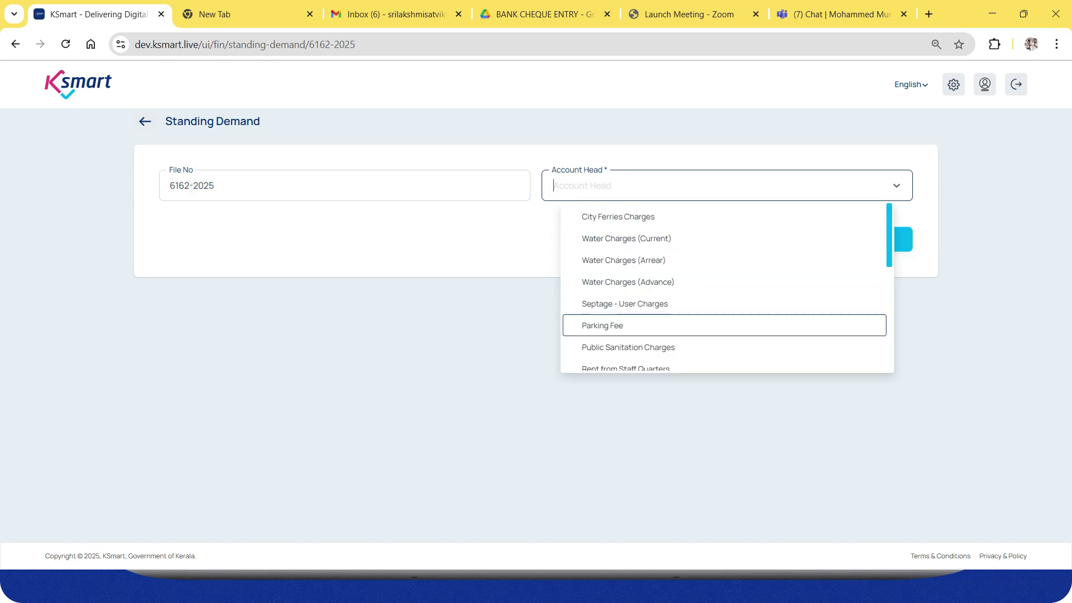
key(Down)
key(Down)
key(Down)
key(Down)
key(Down)
key(Down)
key(Down)
key(Down)
key(Down)
key(Down)
key(Down)
key(Down)
key(Down)
key(Down)
key(Return)
key(Tab)
key(Tab)
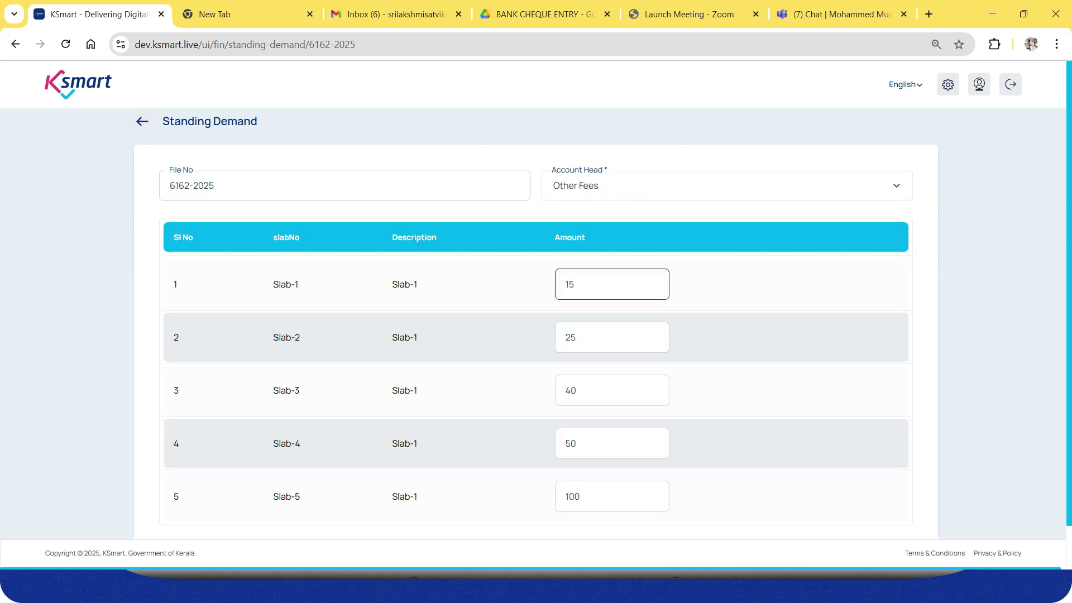
Review the three slab amounts and the head list, then open rent file 6160-2025.
click(612, 337)
click(612, 390)
click(612, 443)
scroll(613, 391, down, 1)
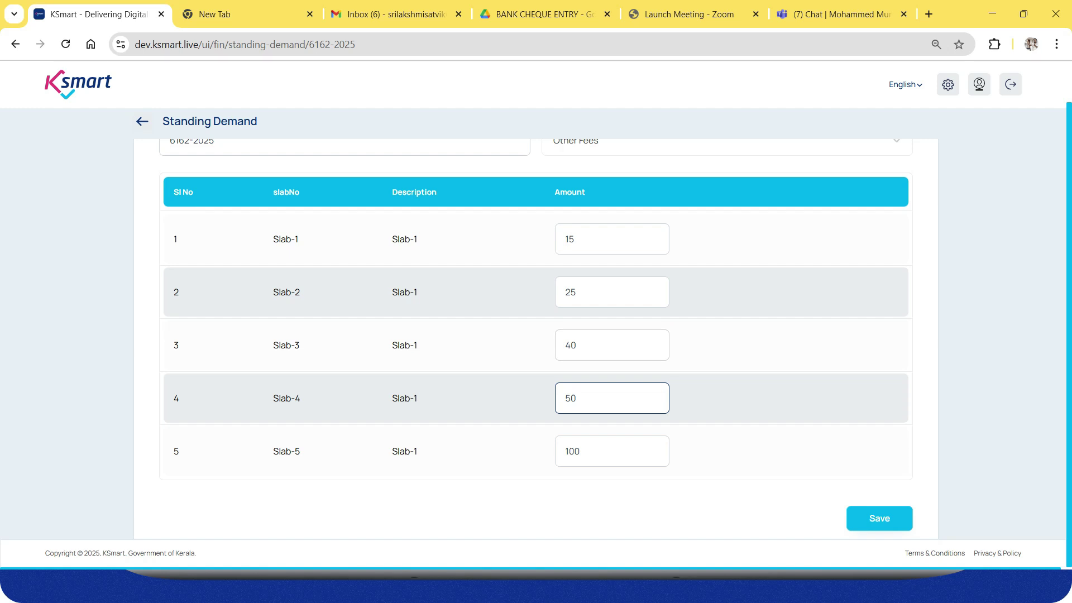
scroll(536, 335, up, 1)
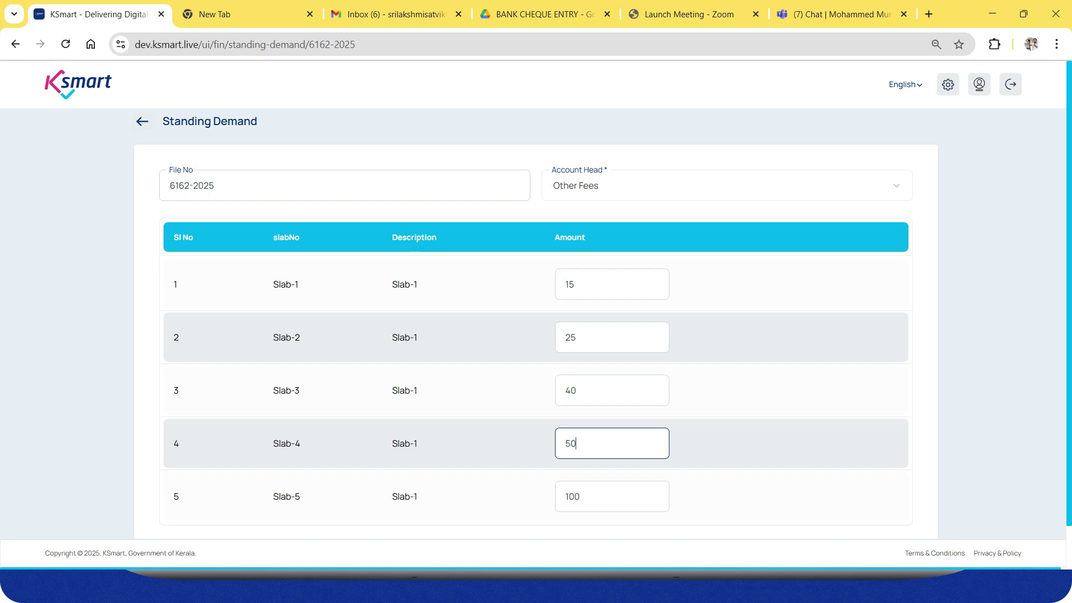
click(726, 185)
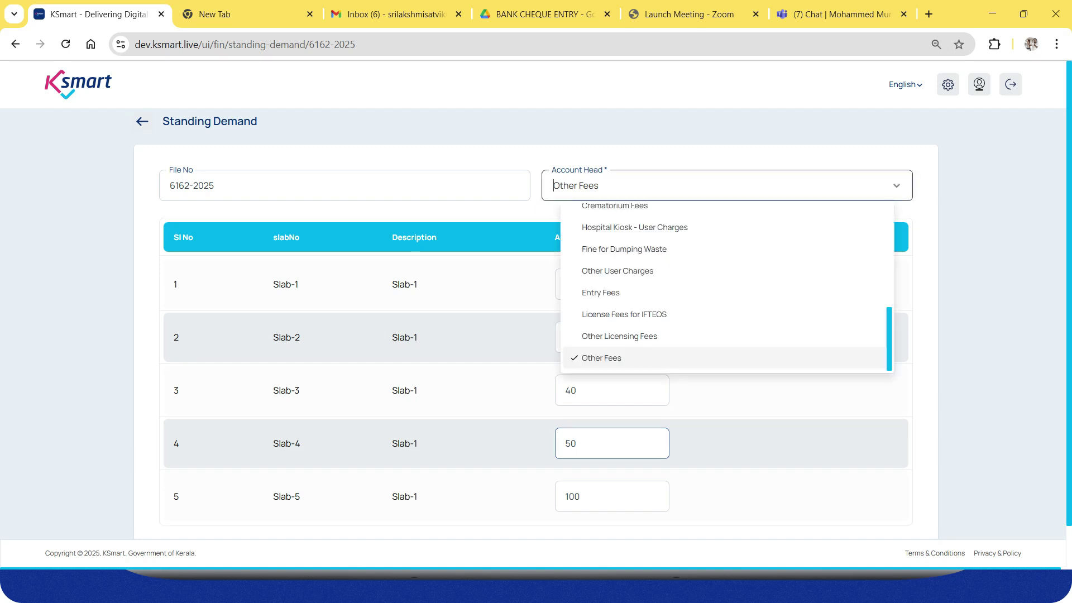
scroll(727, 274, up, 3)
scroll(726, 304, up, 1)
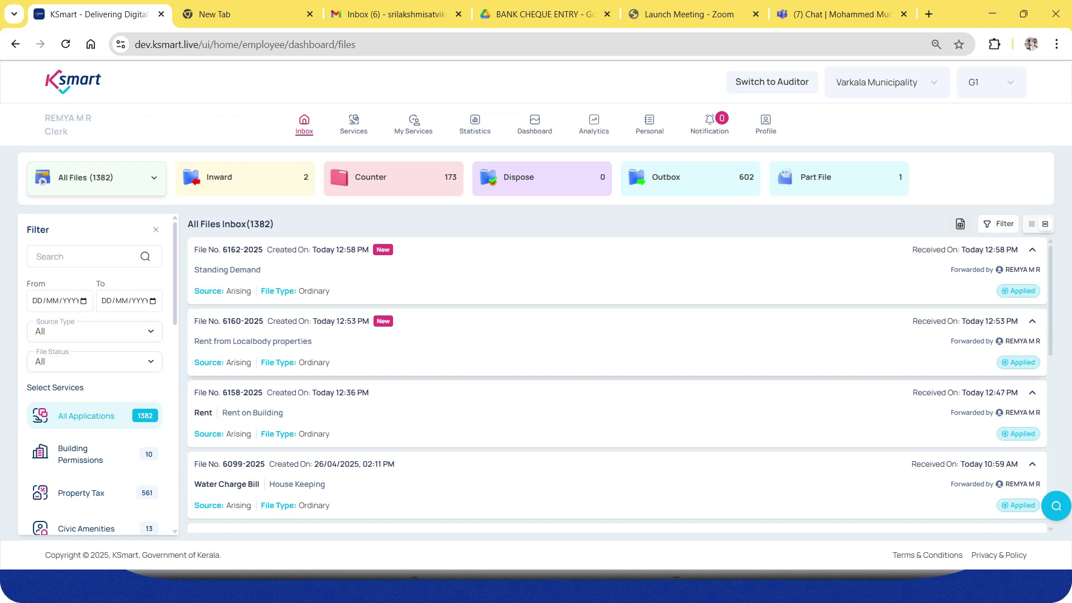
click(558, 342)
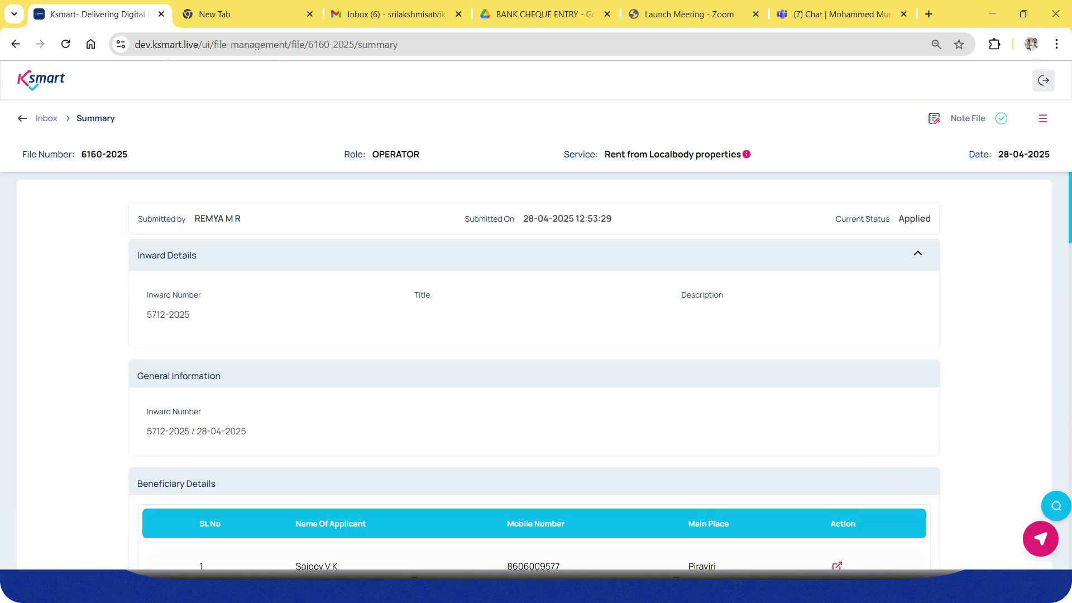
click(1043, 118)
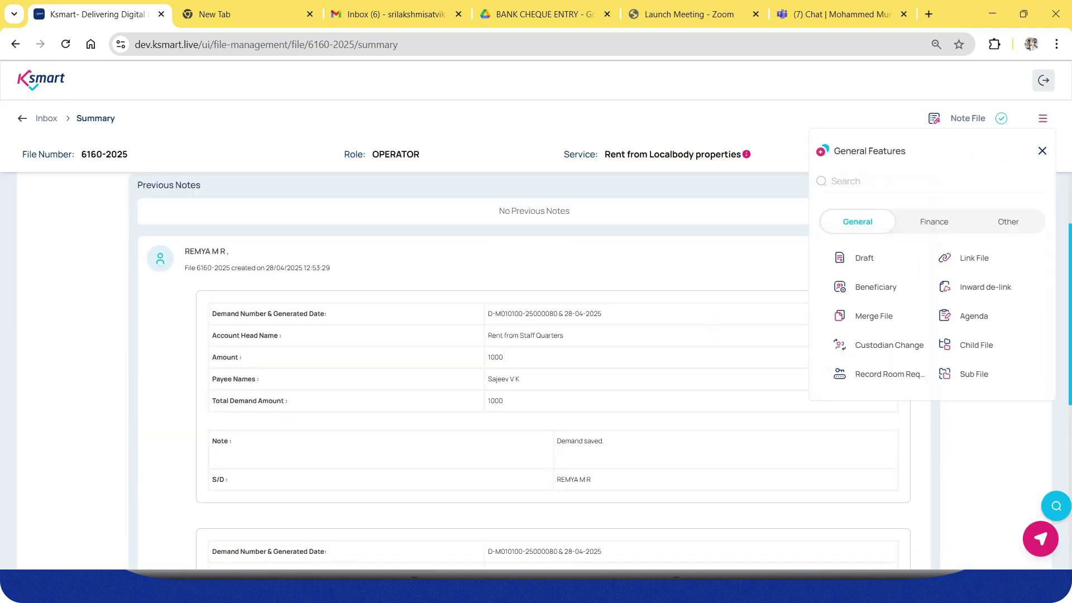
click(934, 221)
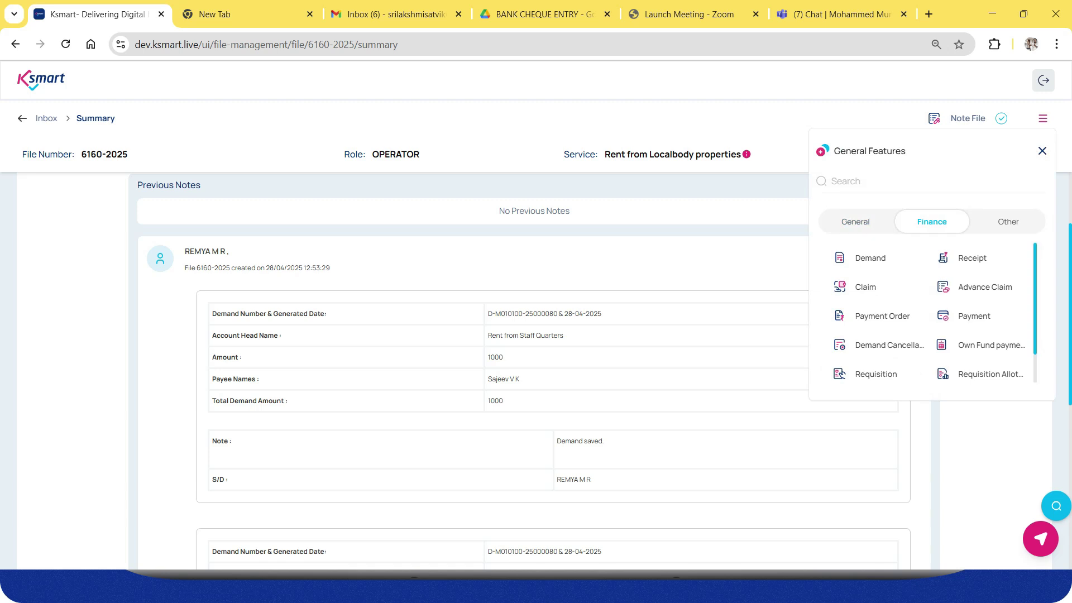
click(890, 345)
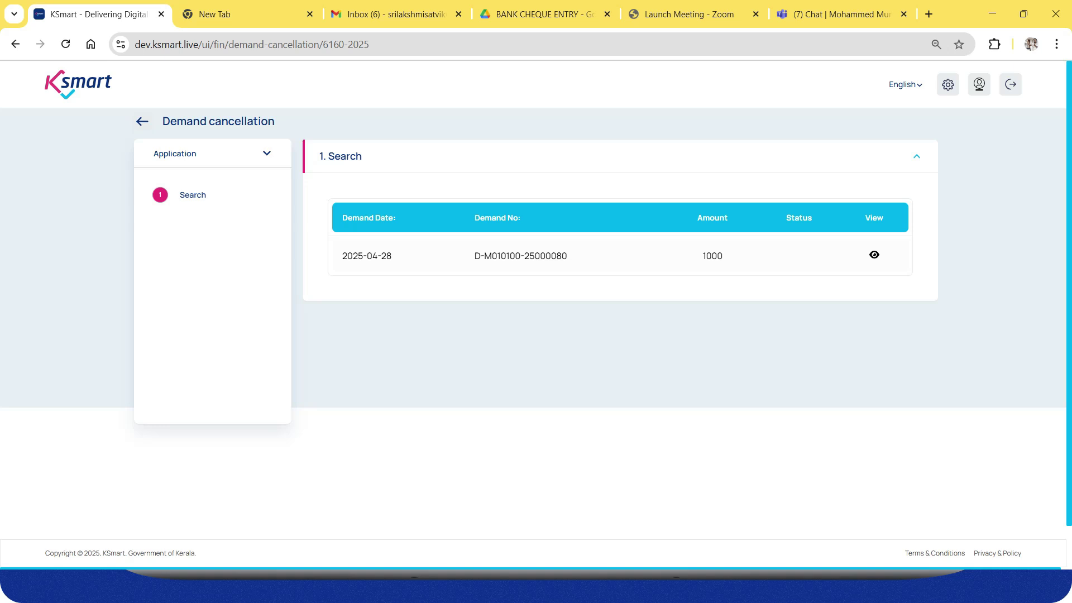
click(875, 255)
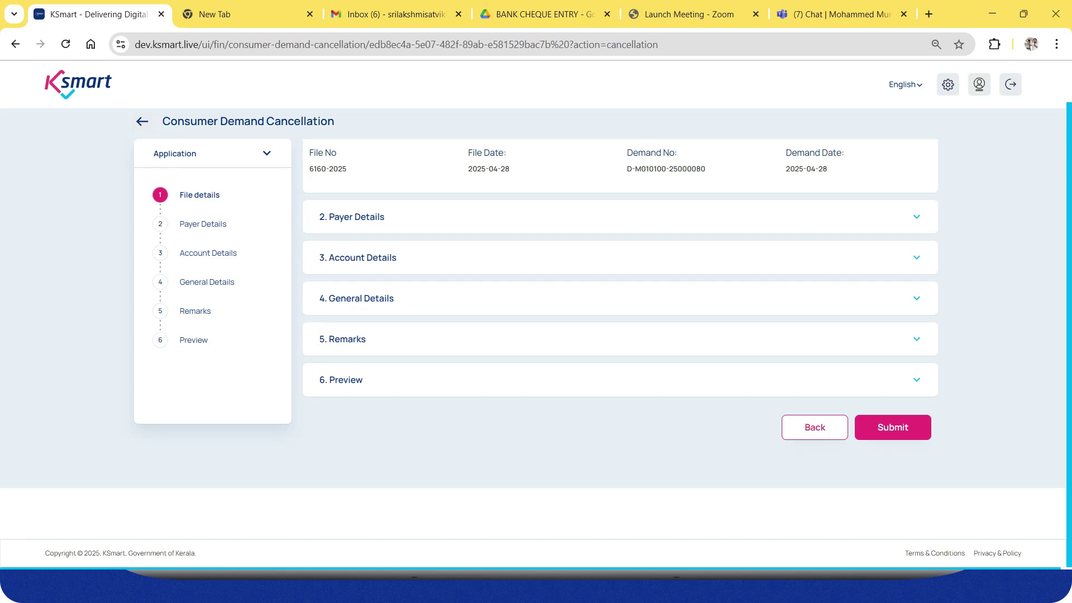
click(893, 428)
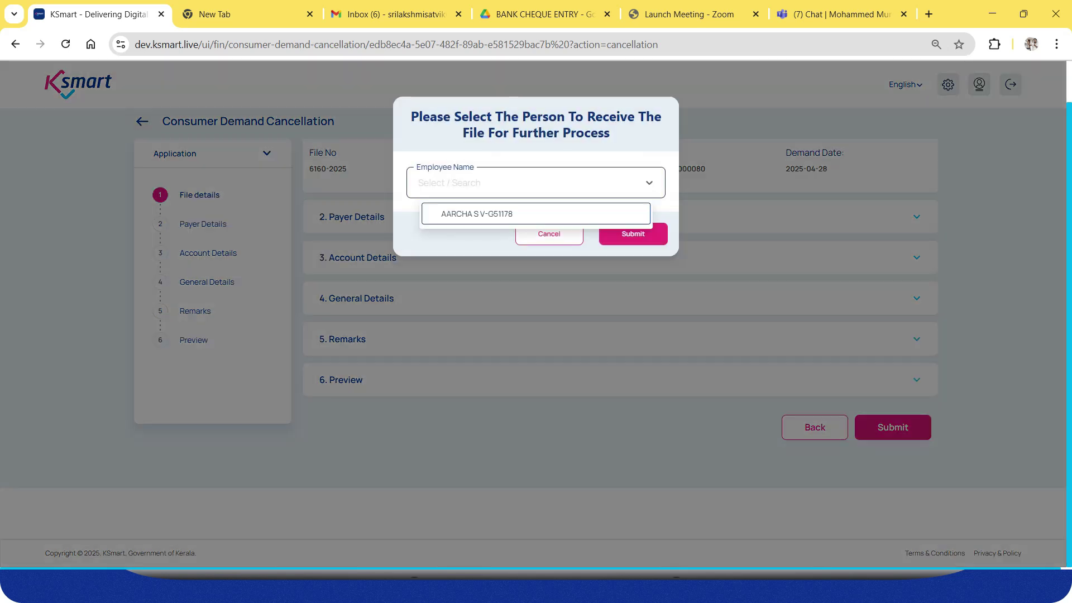
click(535, 214)
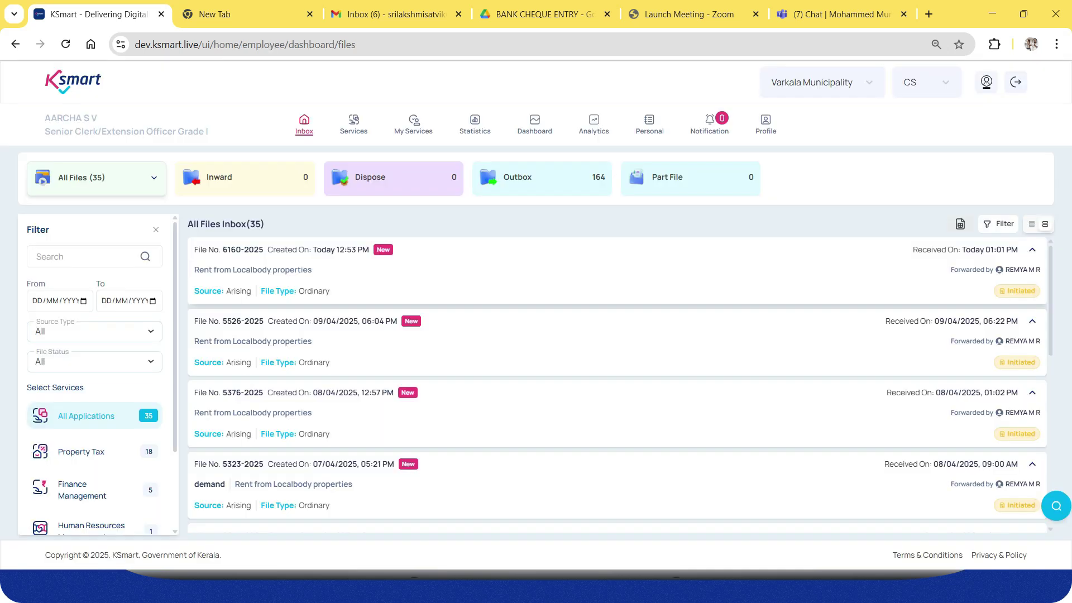
As verifier, verify file 6160-2025's demand cancellation and forward it to the next officer.
click(338, 270)
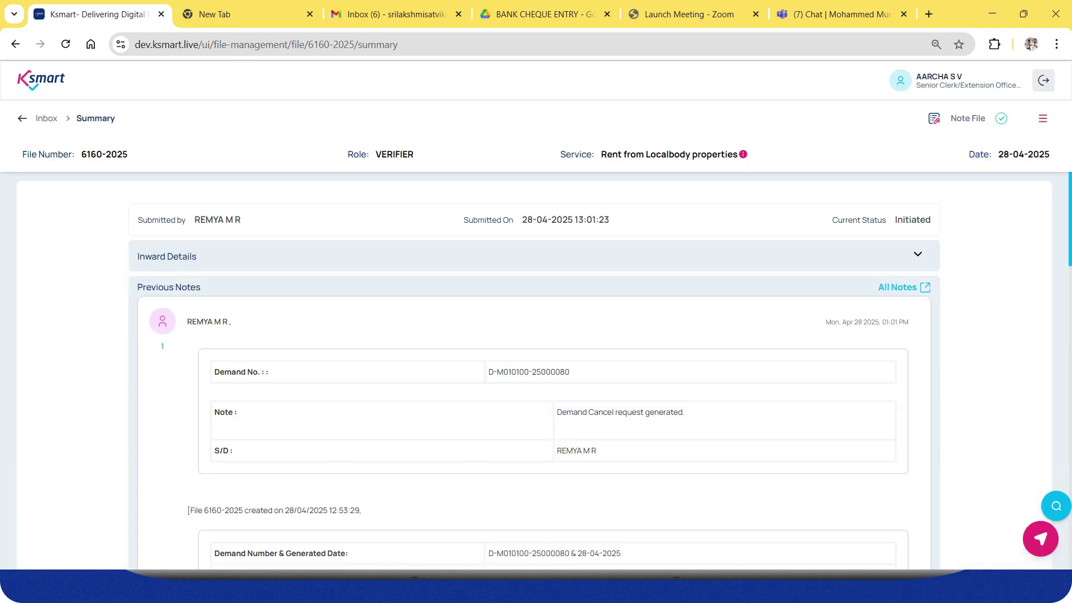
click(1043, 118)
click(932, 222)
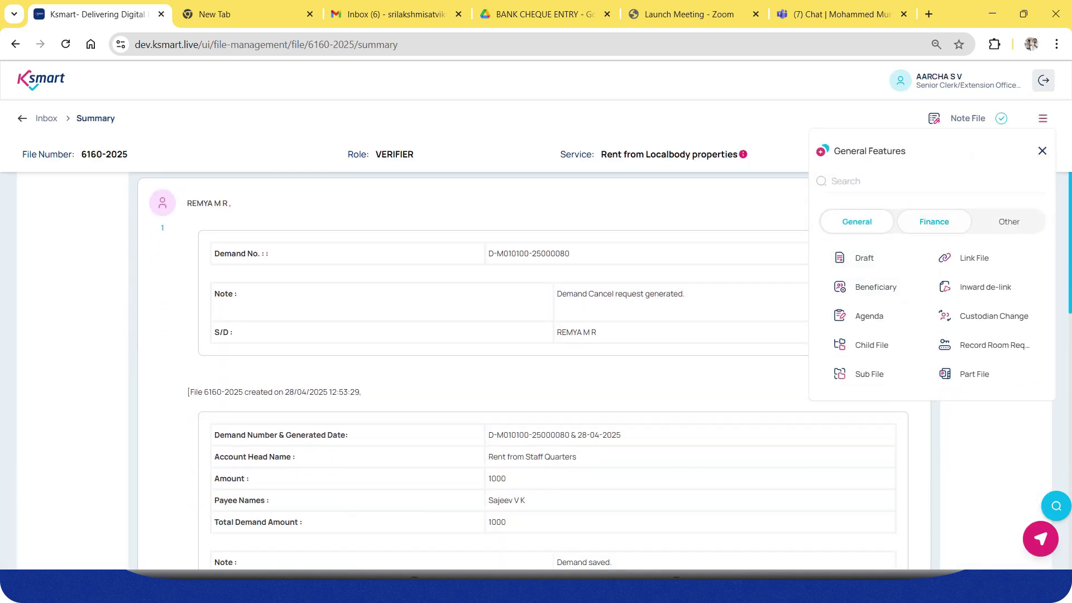
click(890, 345)
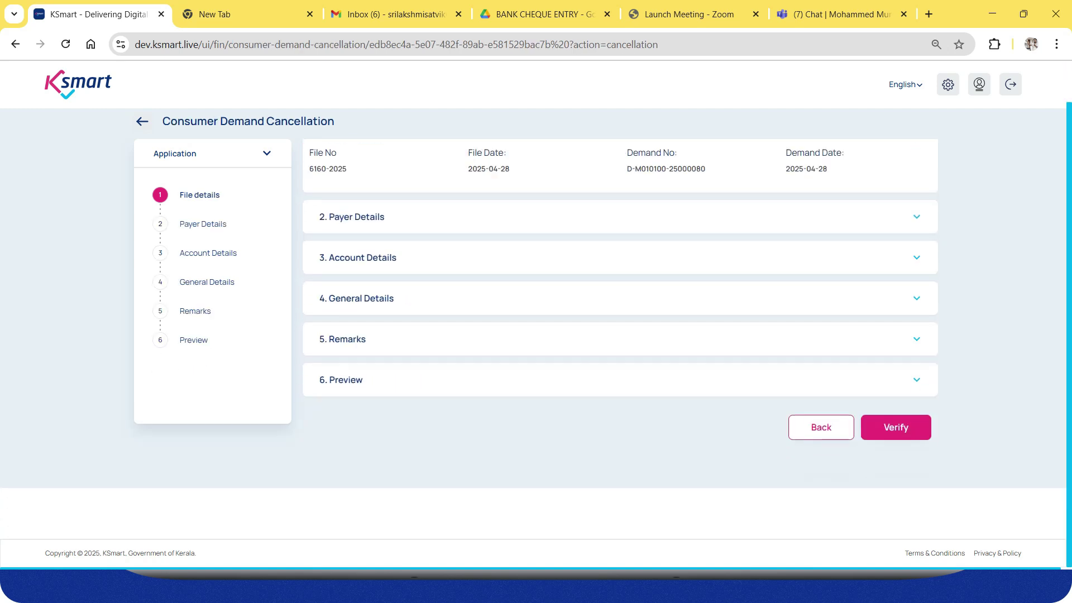
click(896, 428)
click(537, 183)
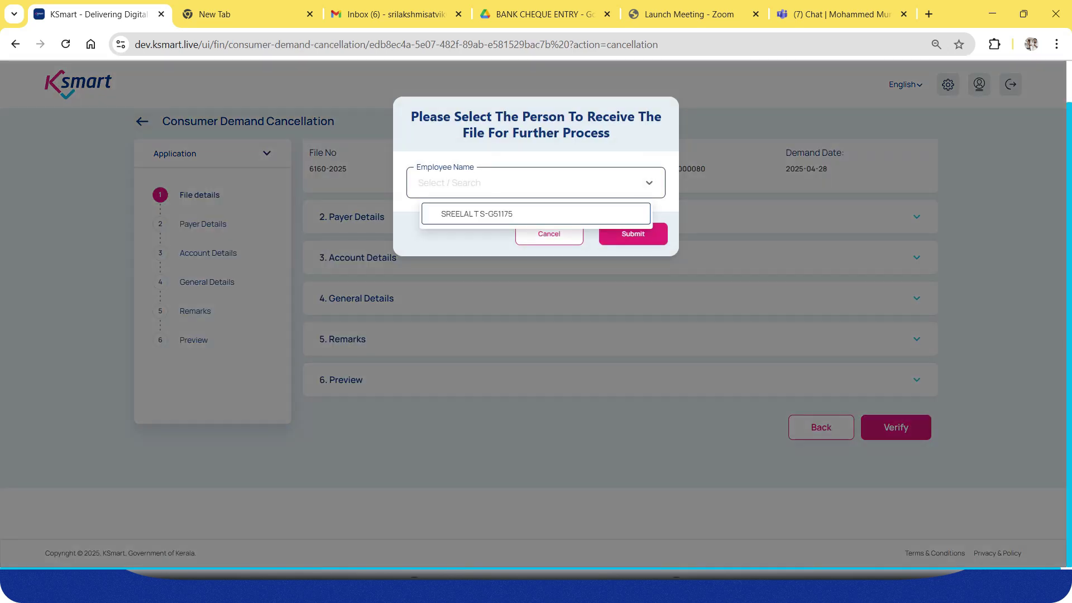
click(536, 214)
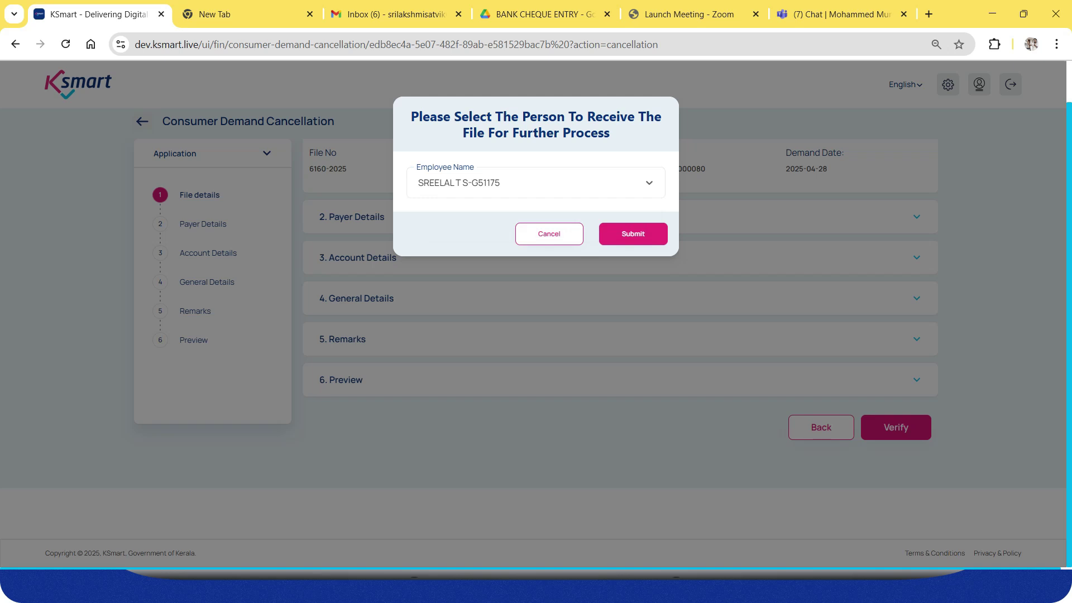
click(633, 234)
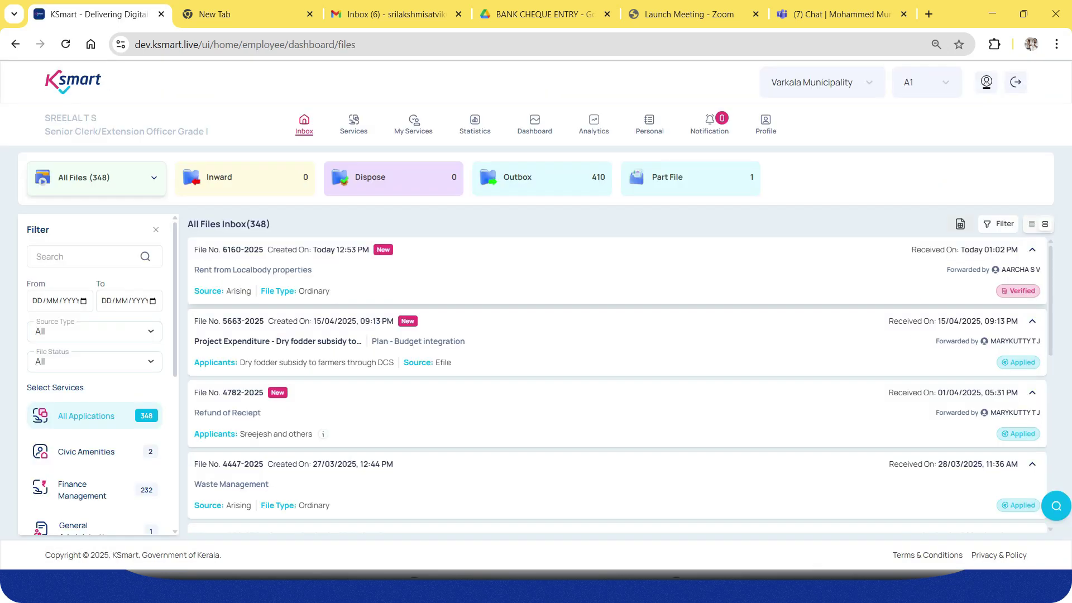
Approve the 1000 demand's cancellation on file 6160-2025 and forward the file to the clerk.
click(558, 271)
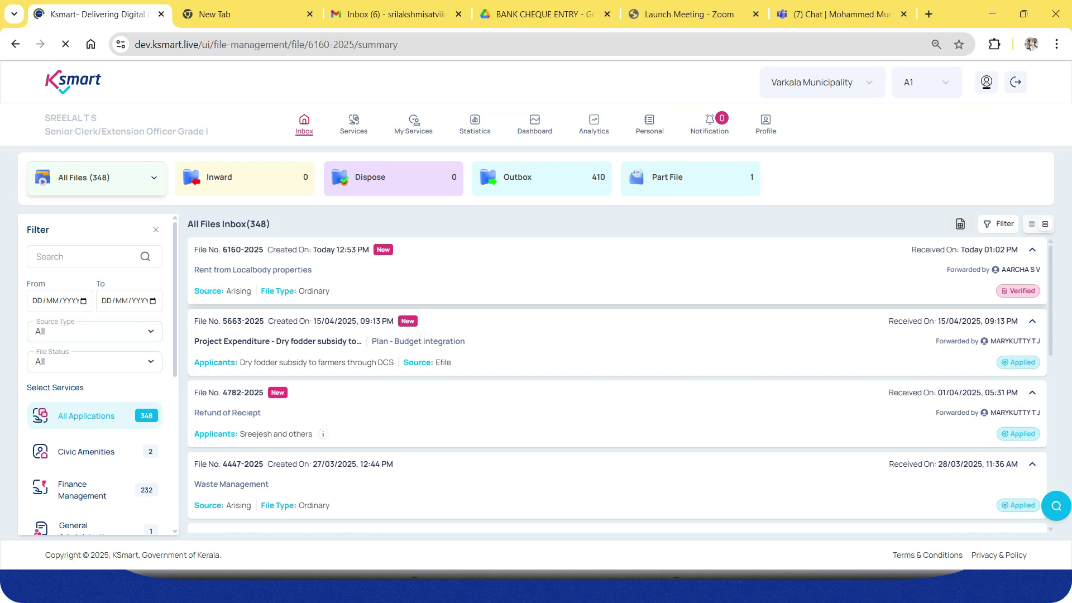
click(1043, 119)
click(934, 222)
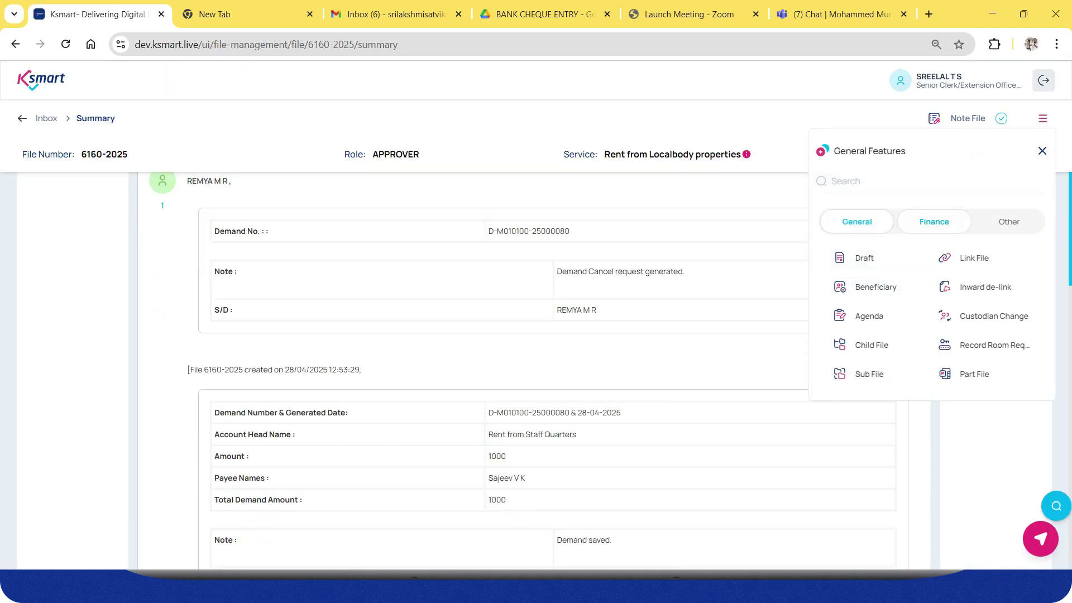
click(889, 345)
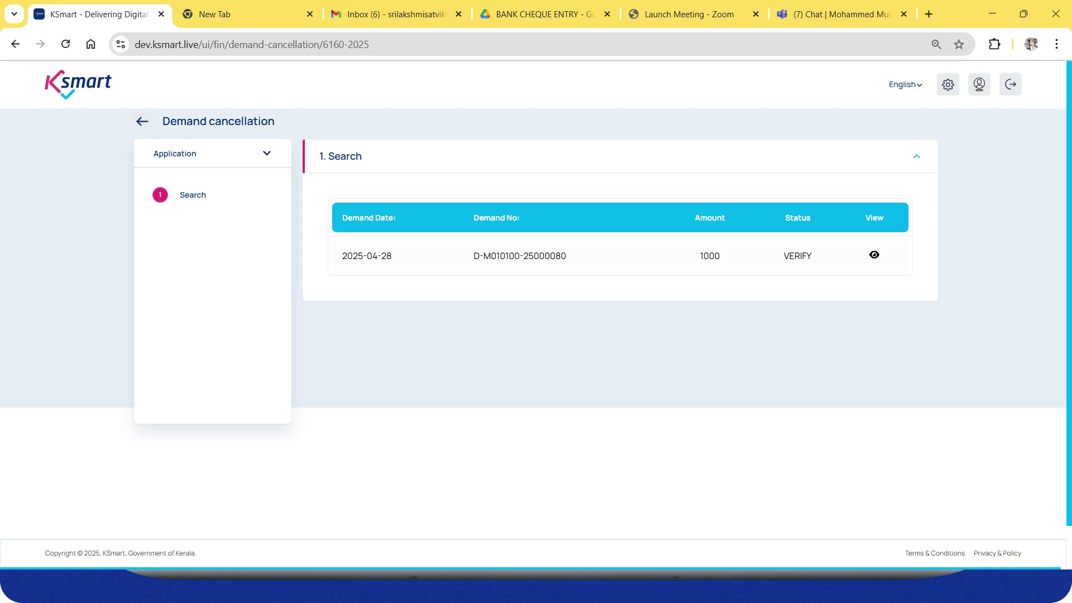
click(875, 255)
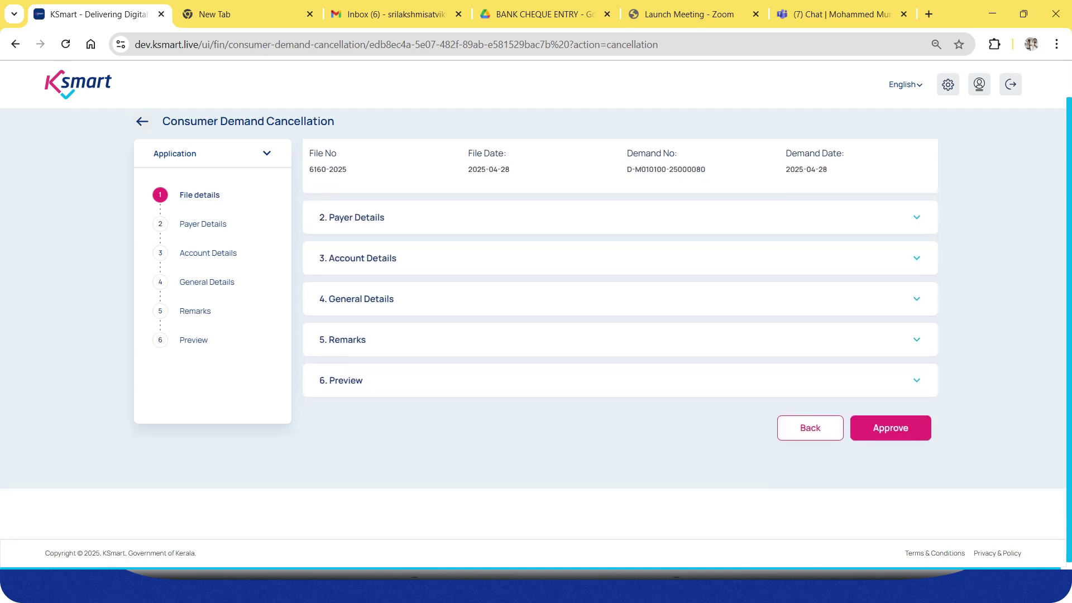
click(891, 428)
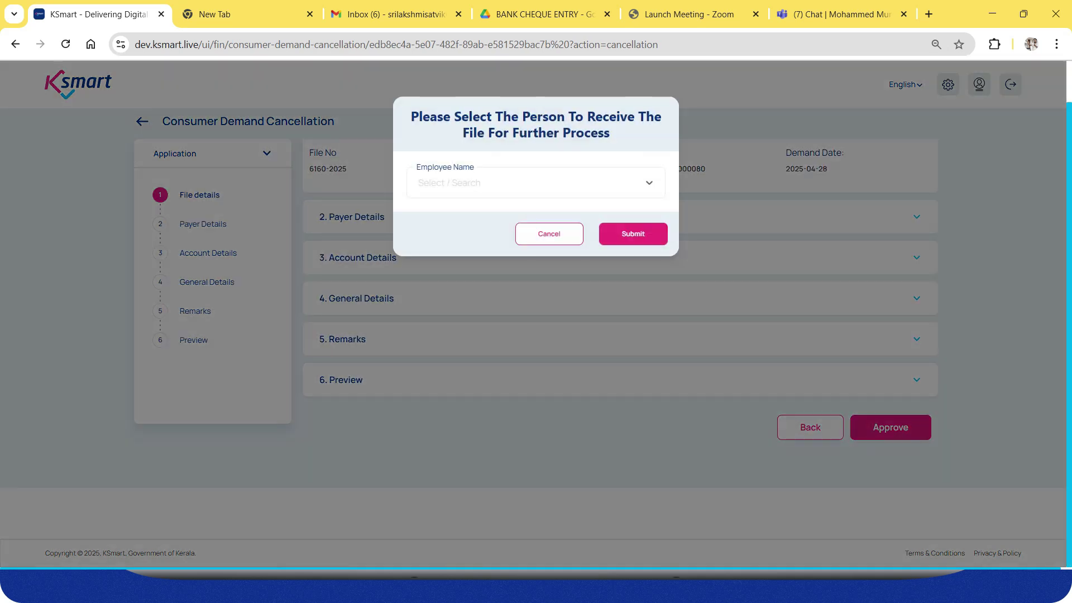
click(530, 182)
click(478, 214)
click(634, 234)
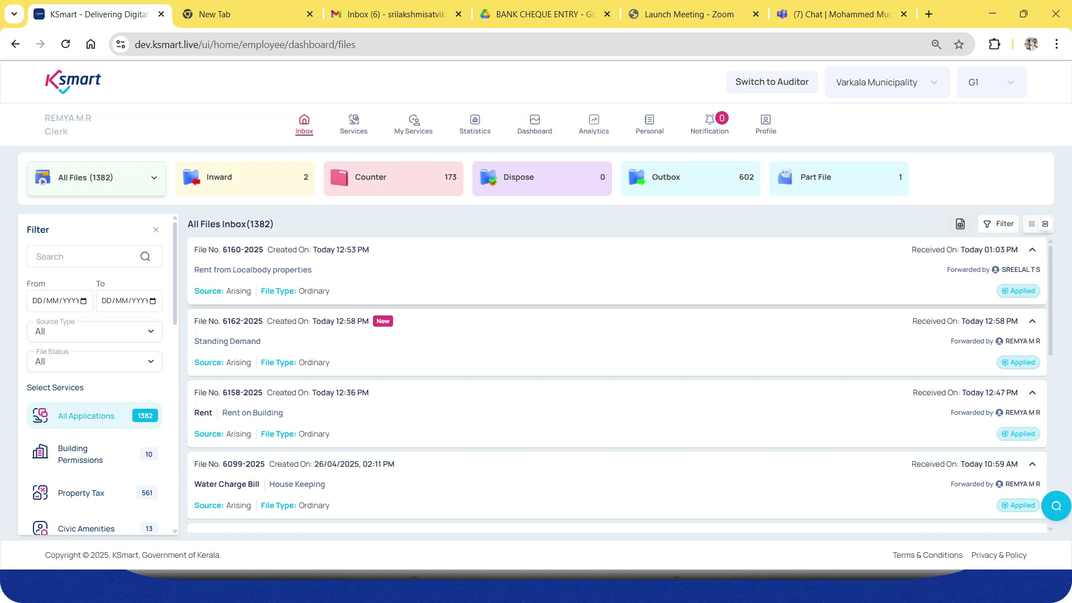
Check file 6160-2025's notes for the cancellation, then start a new demand from Finance.
click(447, 271)
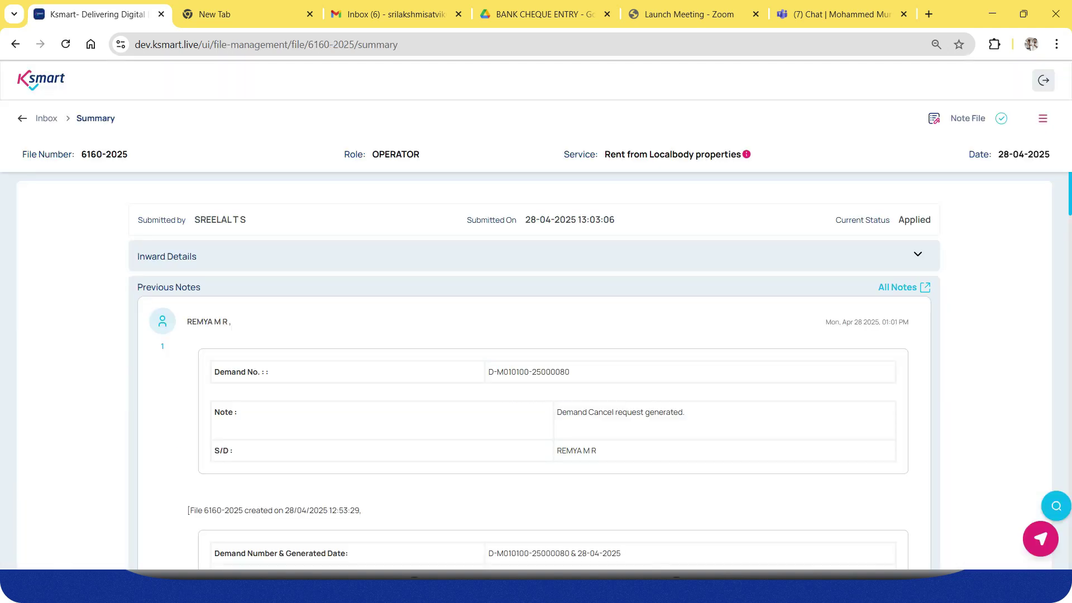
scroll(534, 371, down, 16)
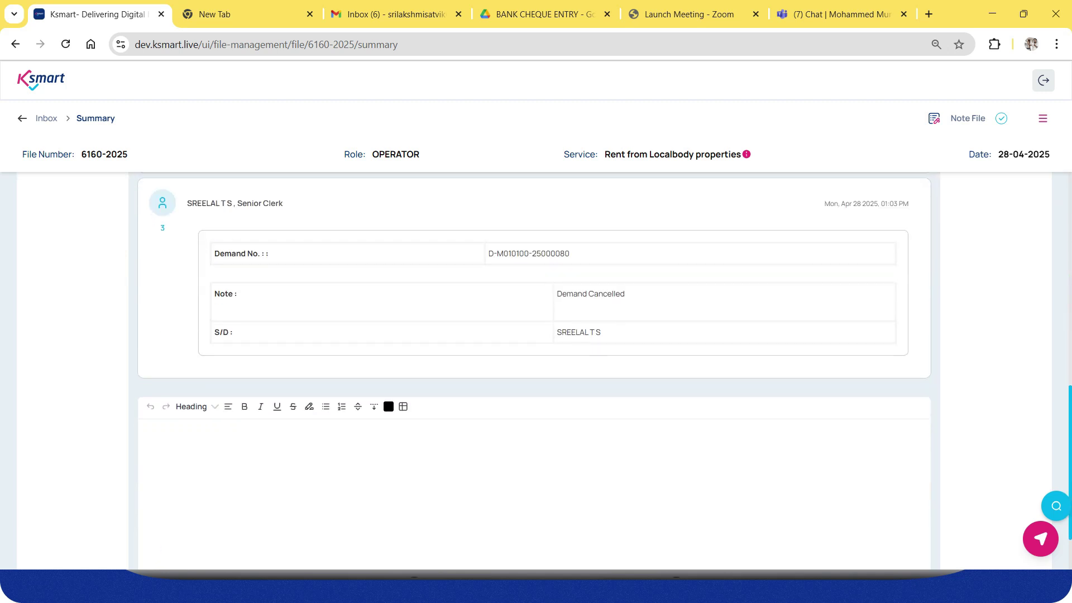
click(1043, 118)
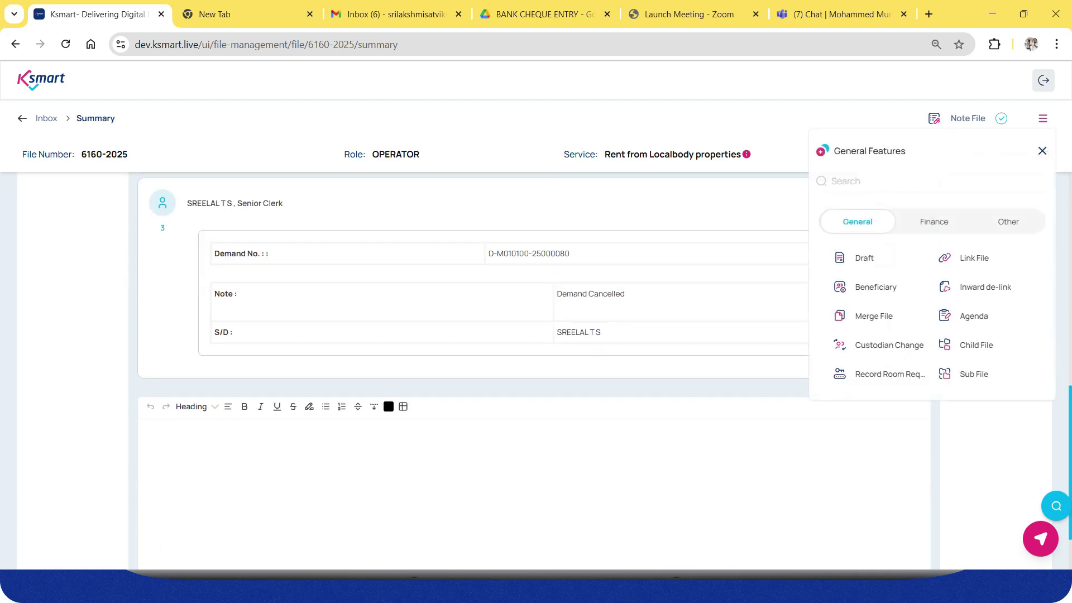
click(934, 222)
click(865, 257)
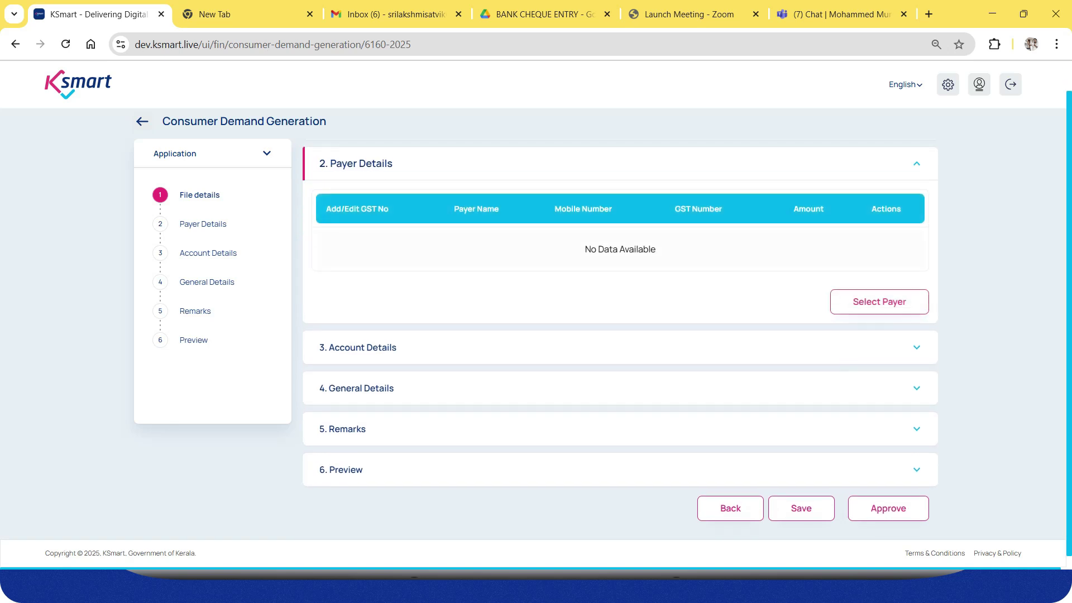
Select the listed payer and choose head 1301002 - Rent from Stadium.
click(879, 302)
click(419, 250)
click(653, 298)
click(916, 347)
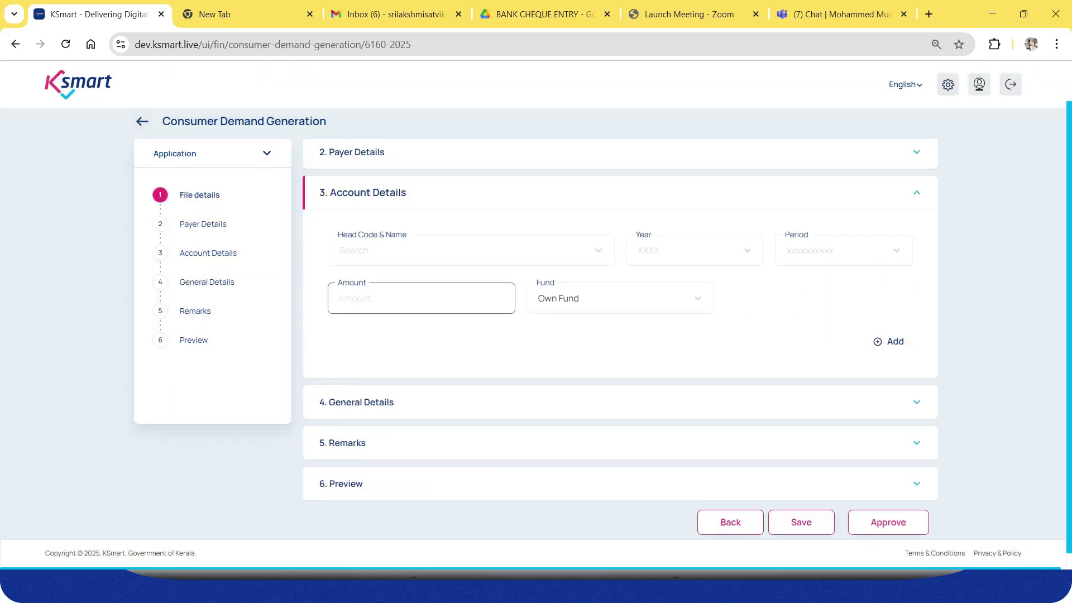
click(446, 253)
scroll(468, 391, down, 6)
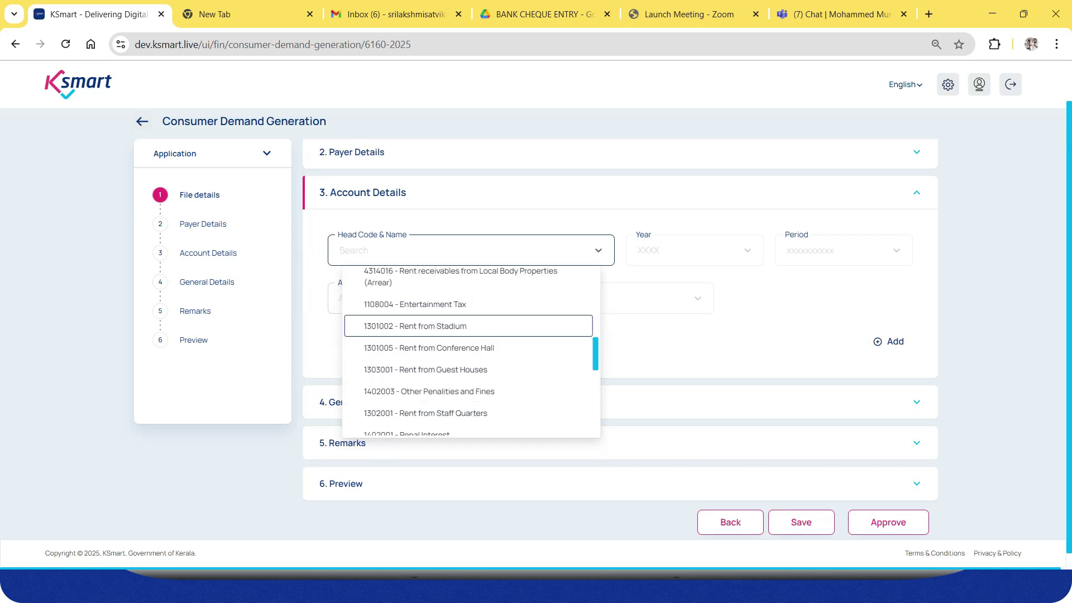
click(442, 327)
Add a 500 line for 2025-2026, Full Year, and save the demand.
click(694, 251)
click(838, 250)
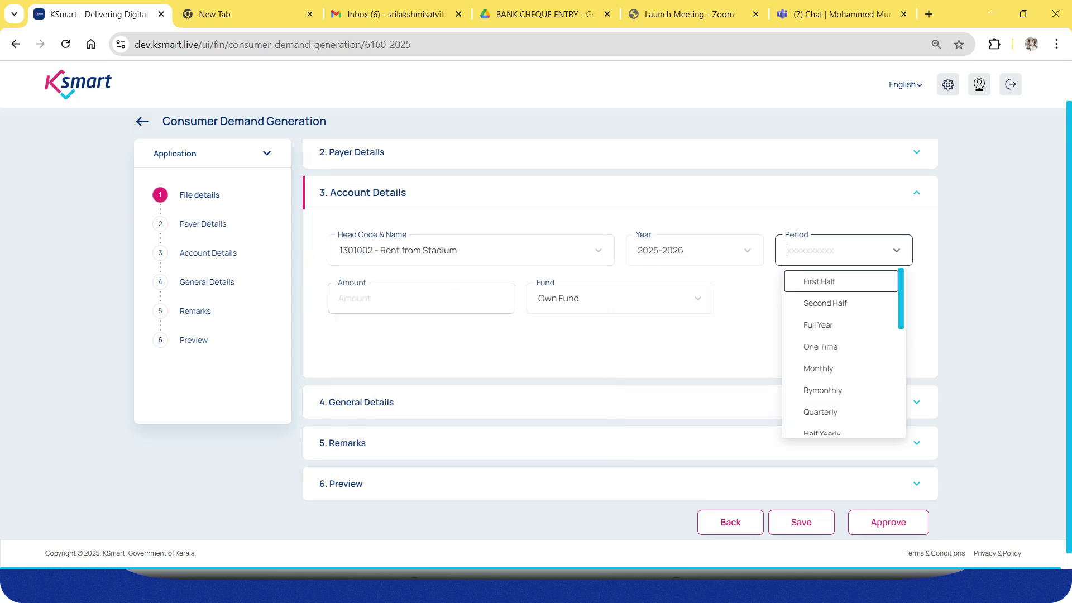
click(821, 324)
text(500)
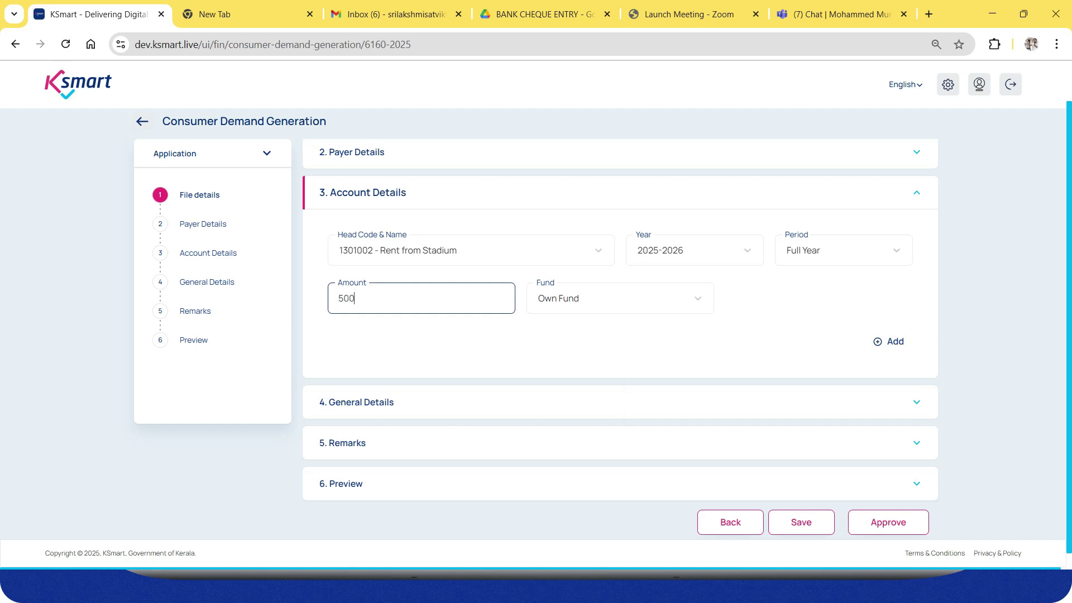
click(888, 341)
scroll(888, 342, down, 4)
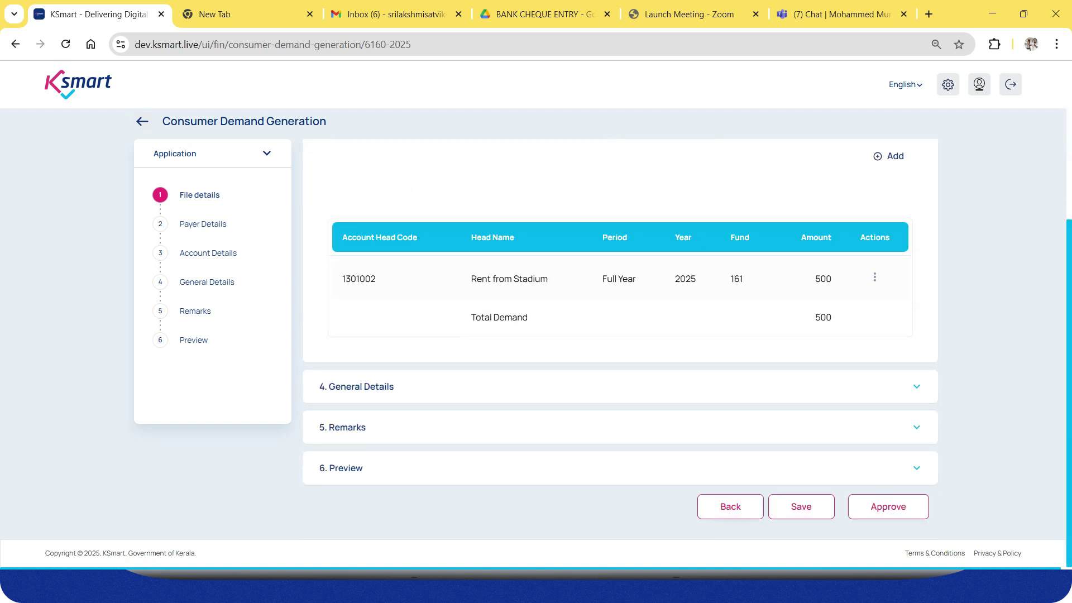
click(801, 506)
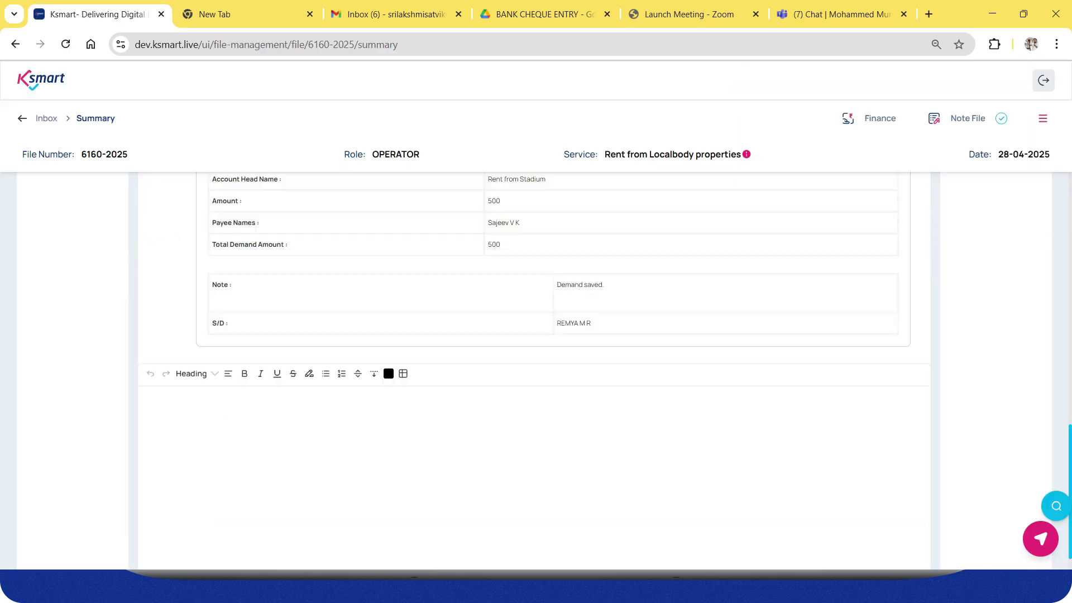
Check the Demand saved note on file 6160-2025, then open its Demand Cancellation list.
scroll(534, 357, up, 5)
scroll(535, 357, down, 4)
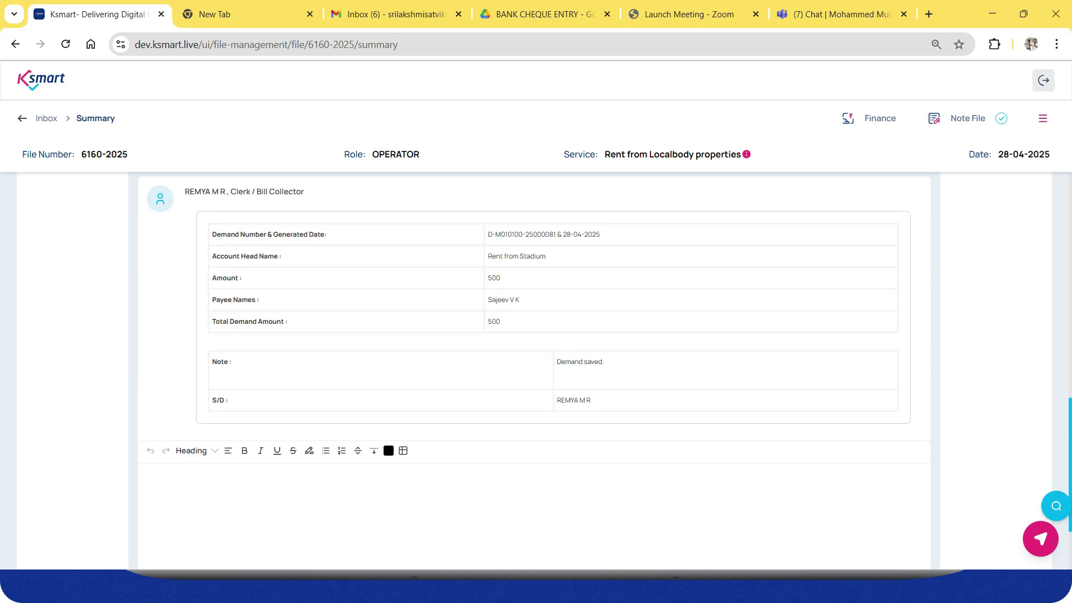
drag(557, 362, 604, 362)
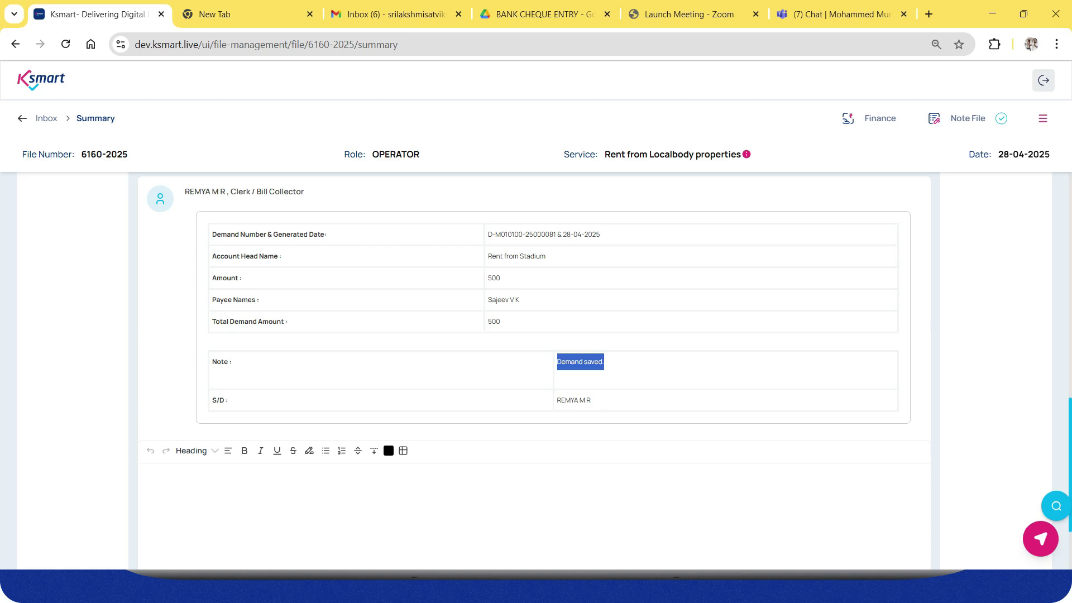
click(1043, 118)
click(934, 222)
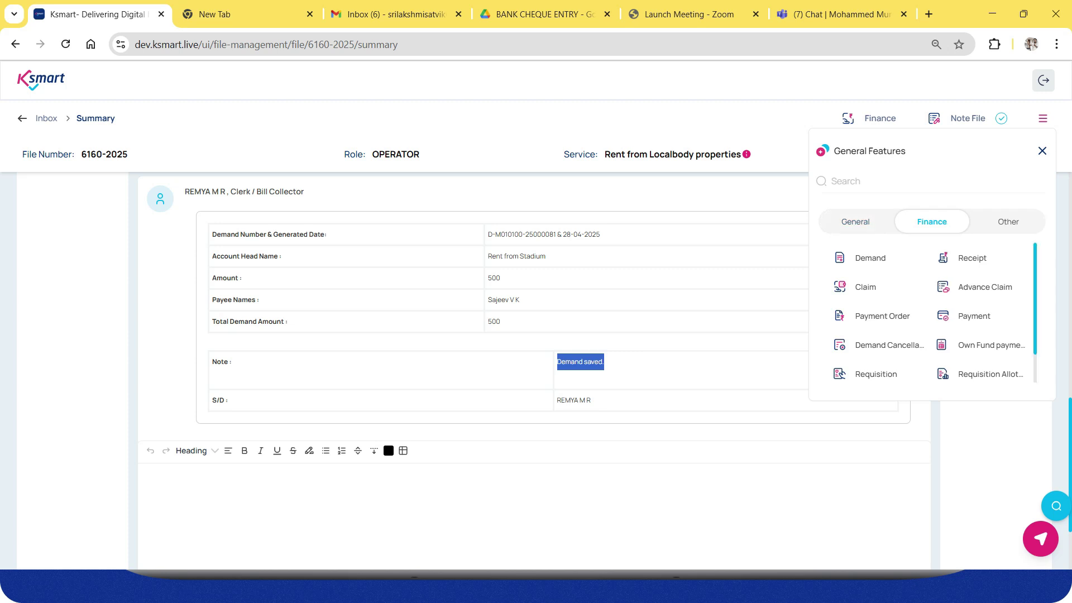
click(889, 345)
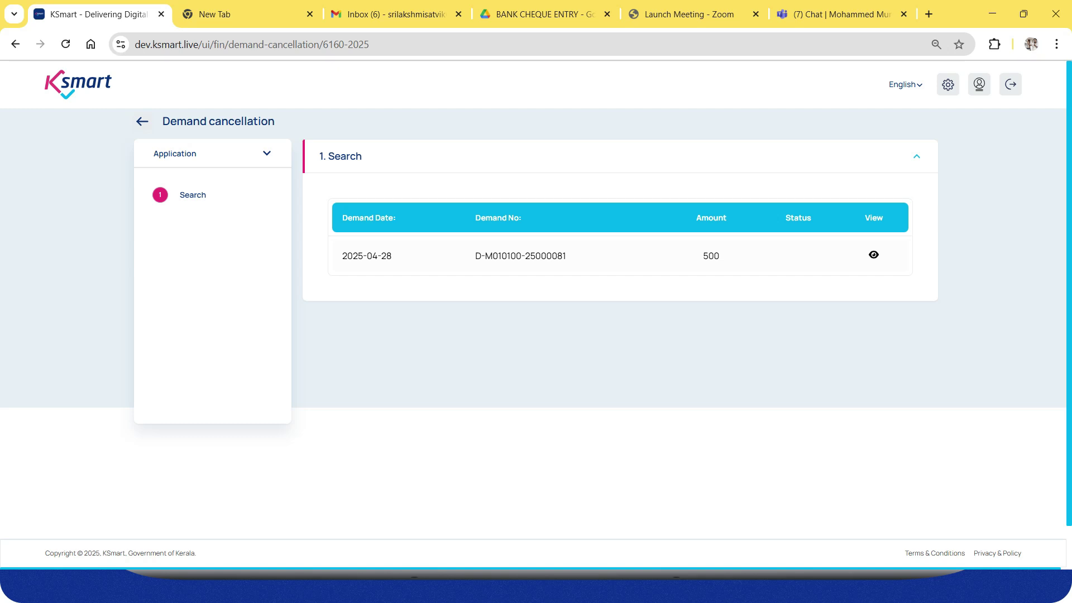
click(874, 254)
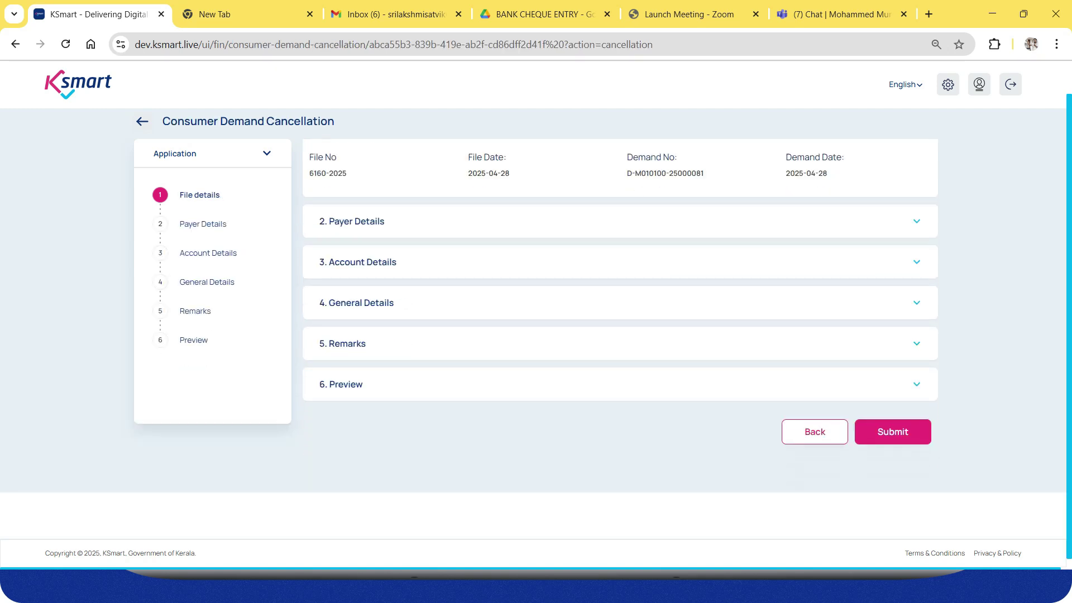
click(814, 428)
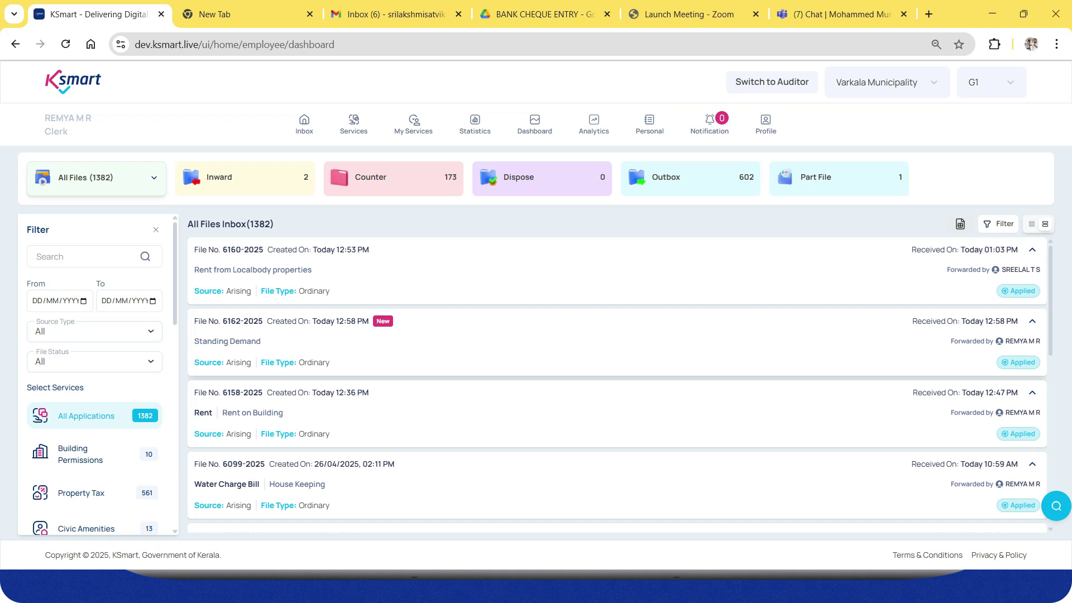
Return to the slide show and advance to the demand-types slide.
key(alt+Tab)
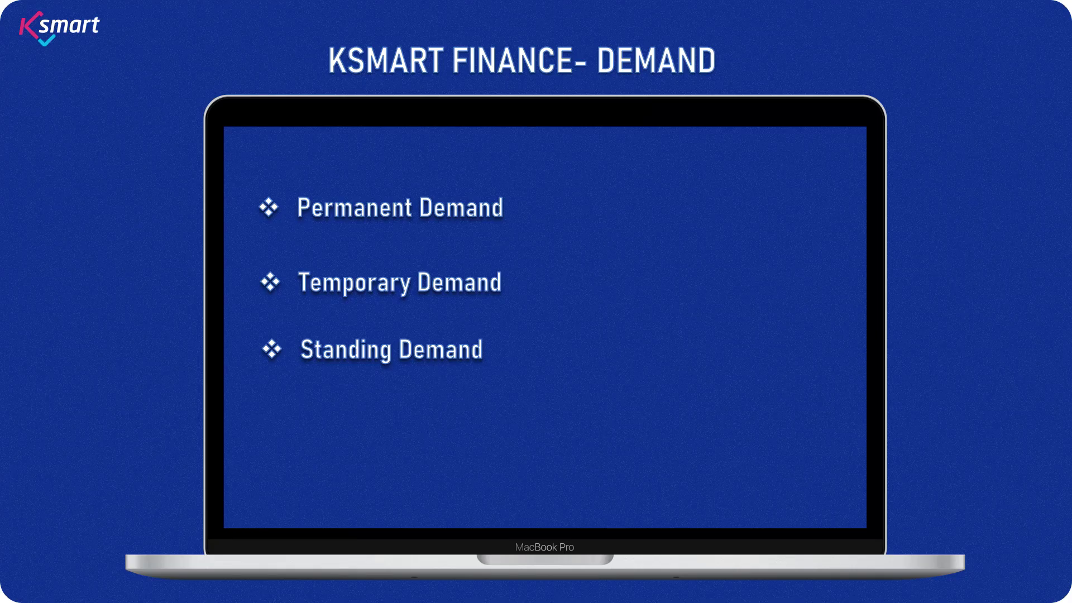
key(Right)
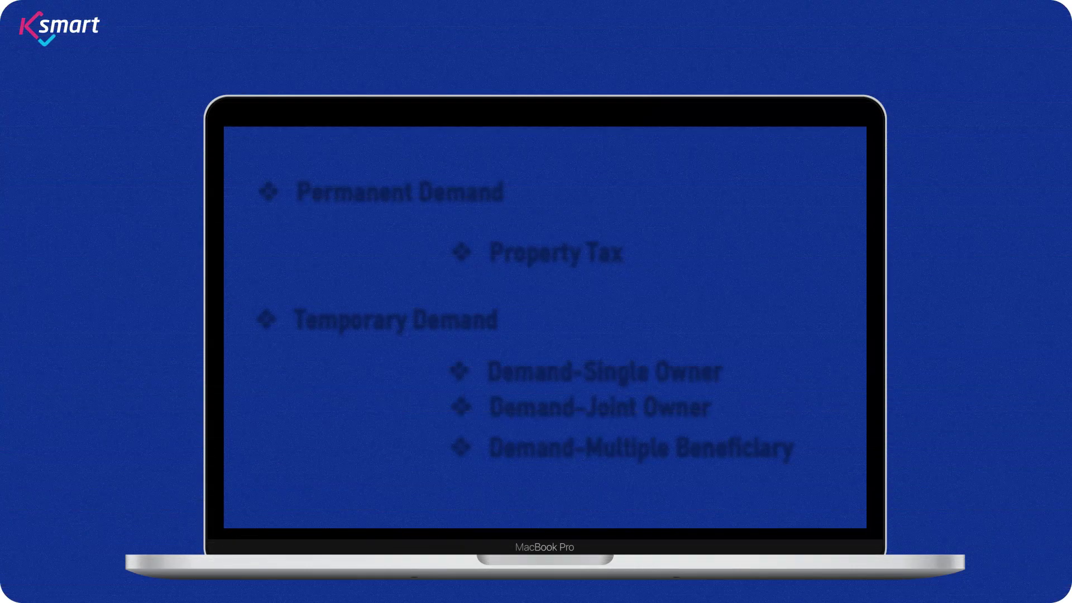